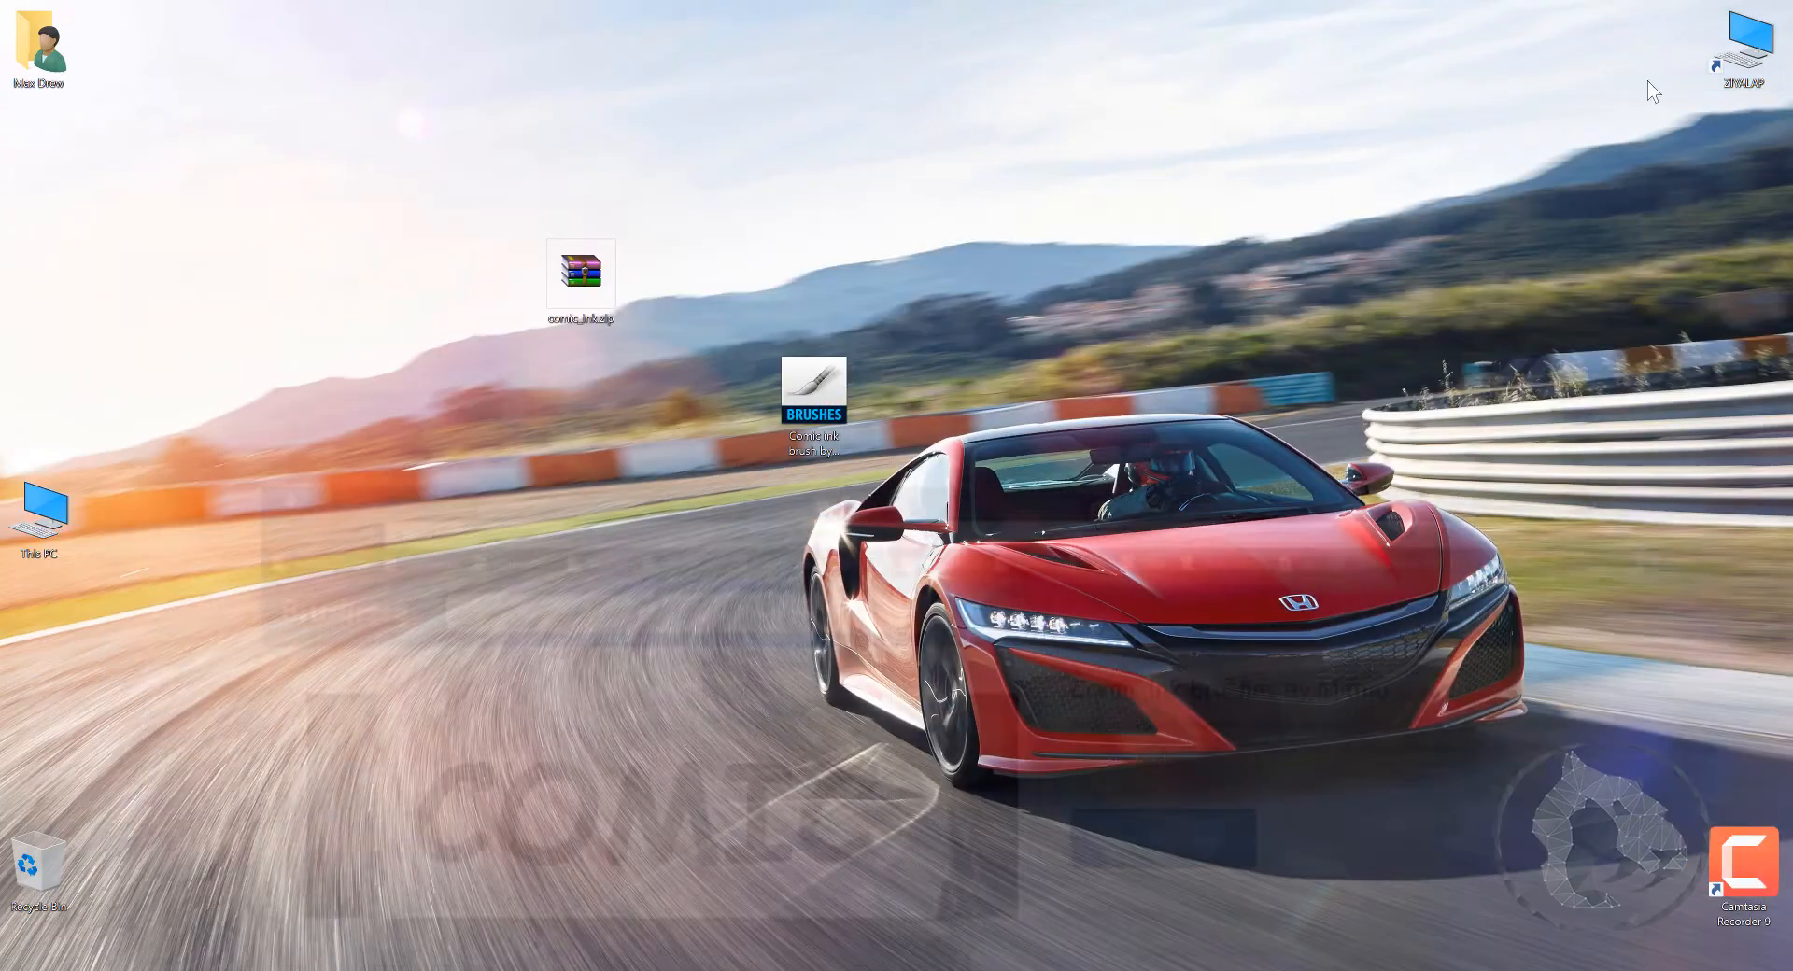
Step: Rearrange the comic ink archive and brush file on the desktop, and copy the Comic ink brush by Mateo file
drag(594, 268, 585, 391)
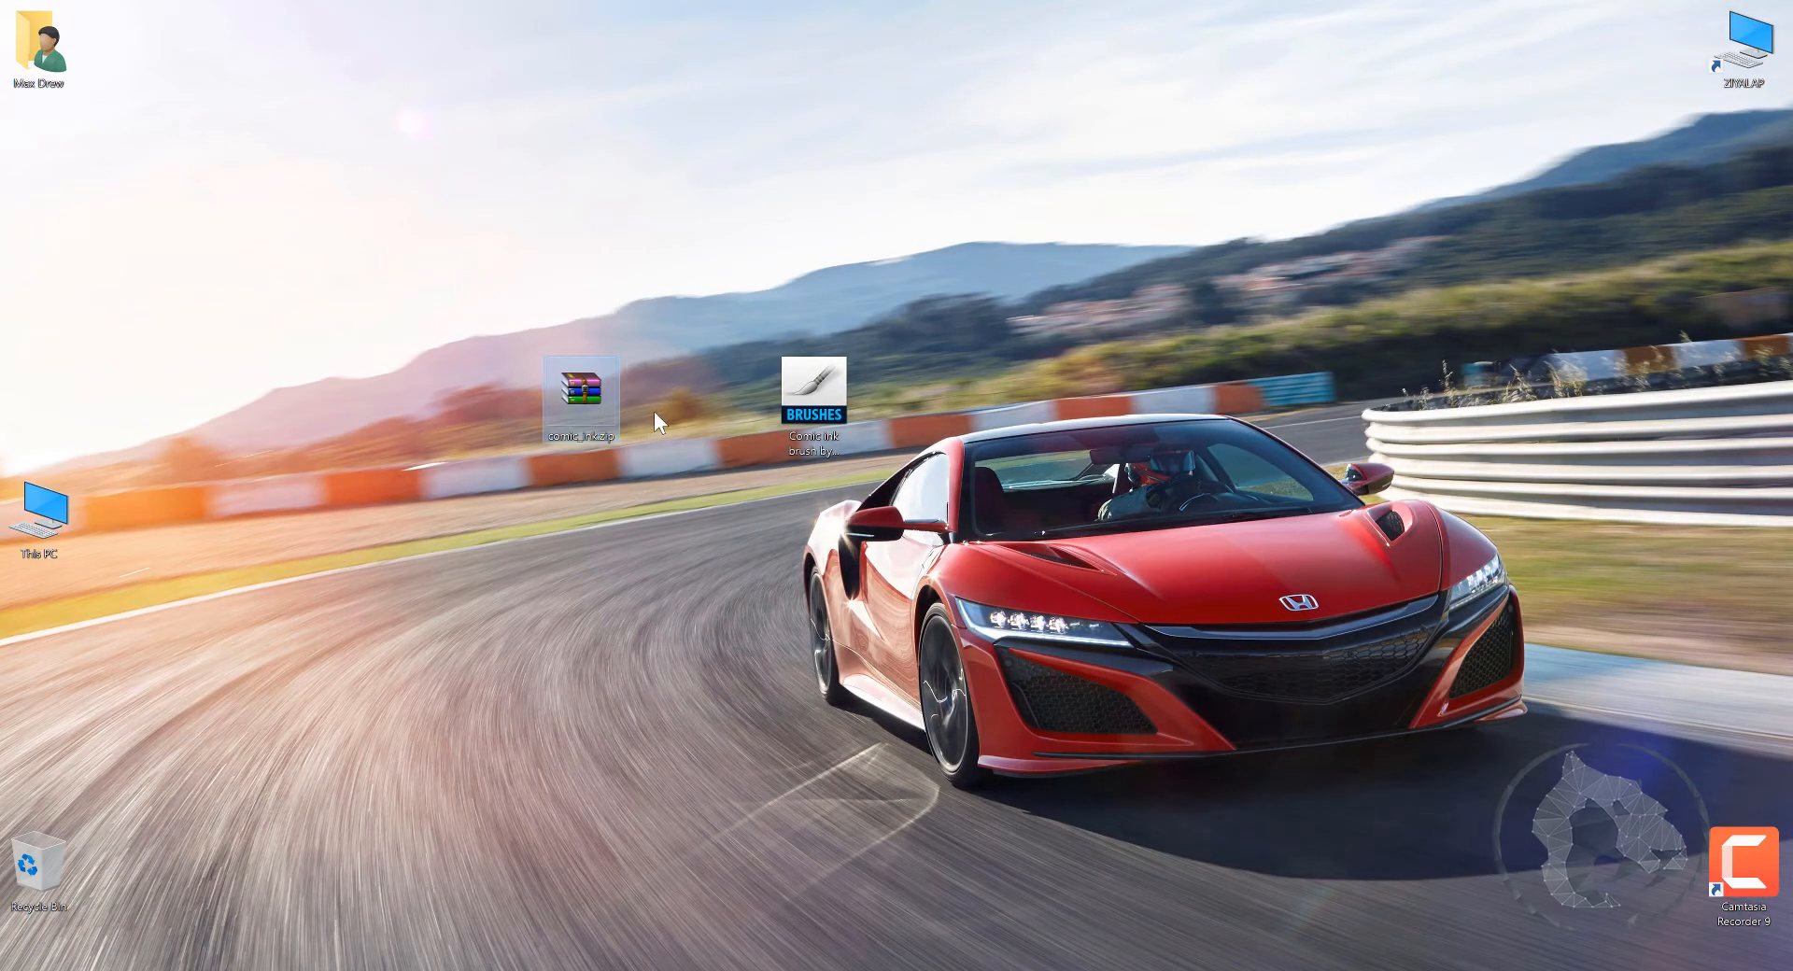
mouse_move(789, 411)
mouse_down()
mouse_move(872, 351)
mouse_move(863, 417)
mouse_up()
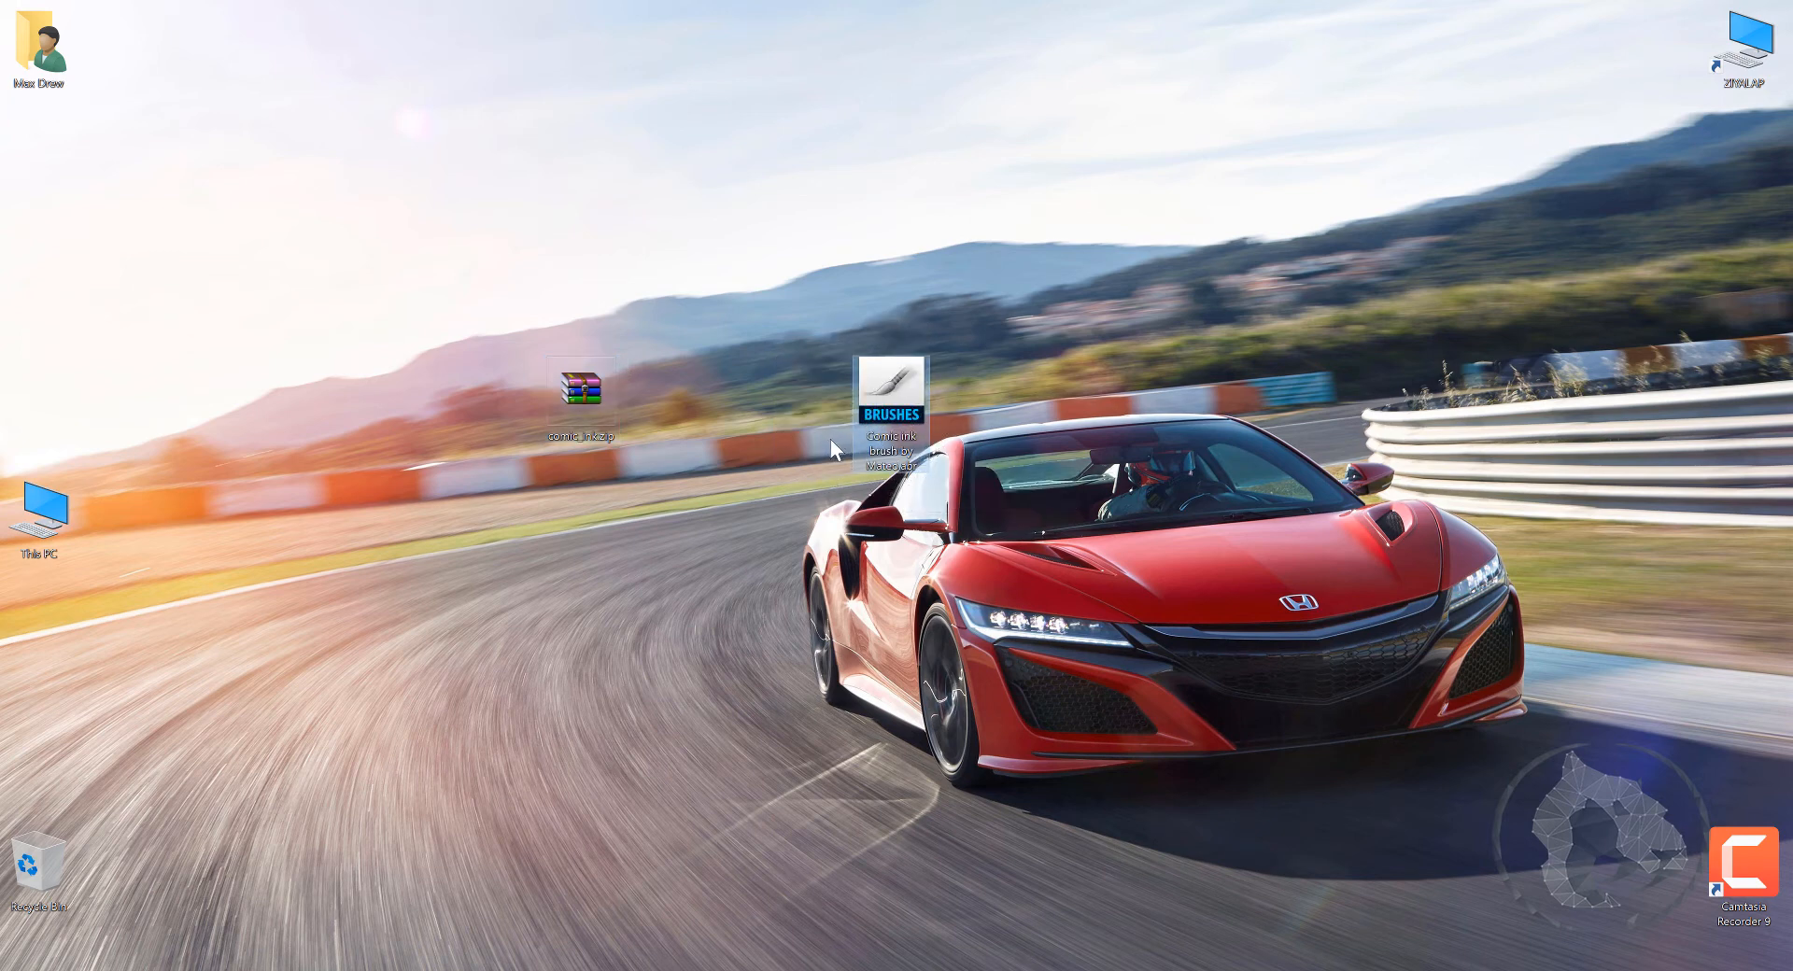
right_click(885, 417)
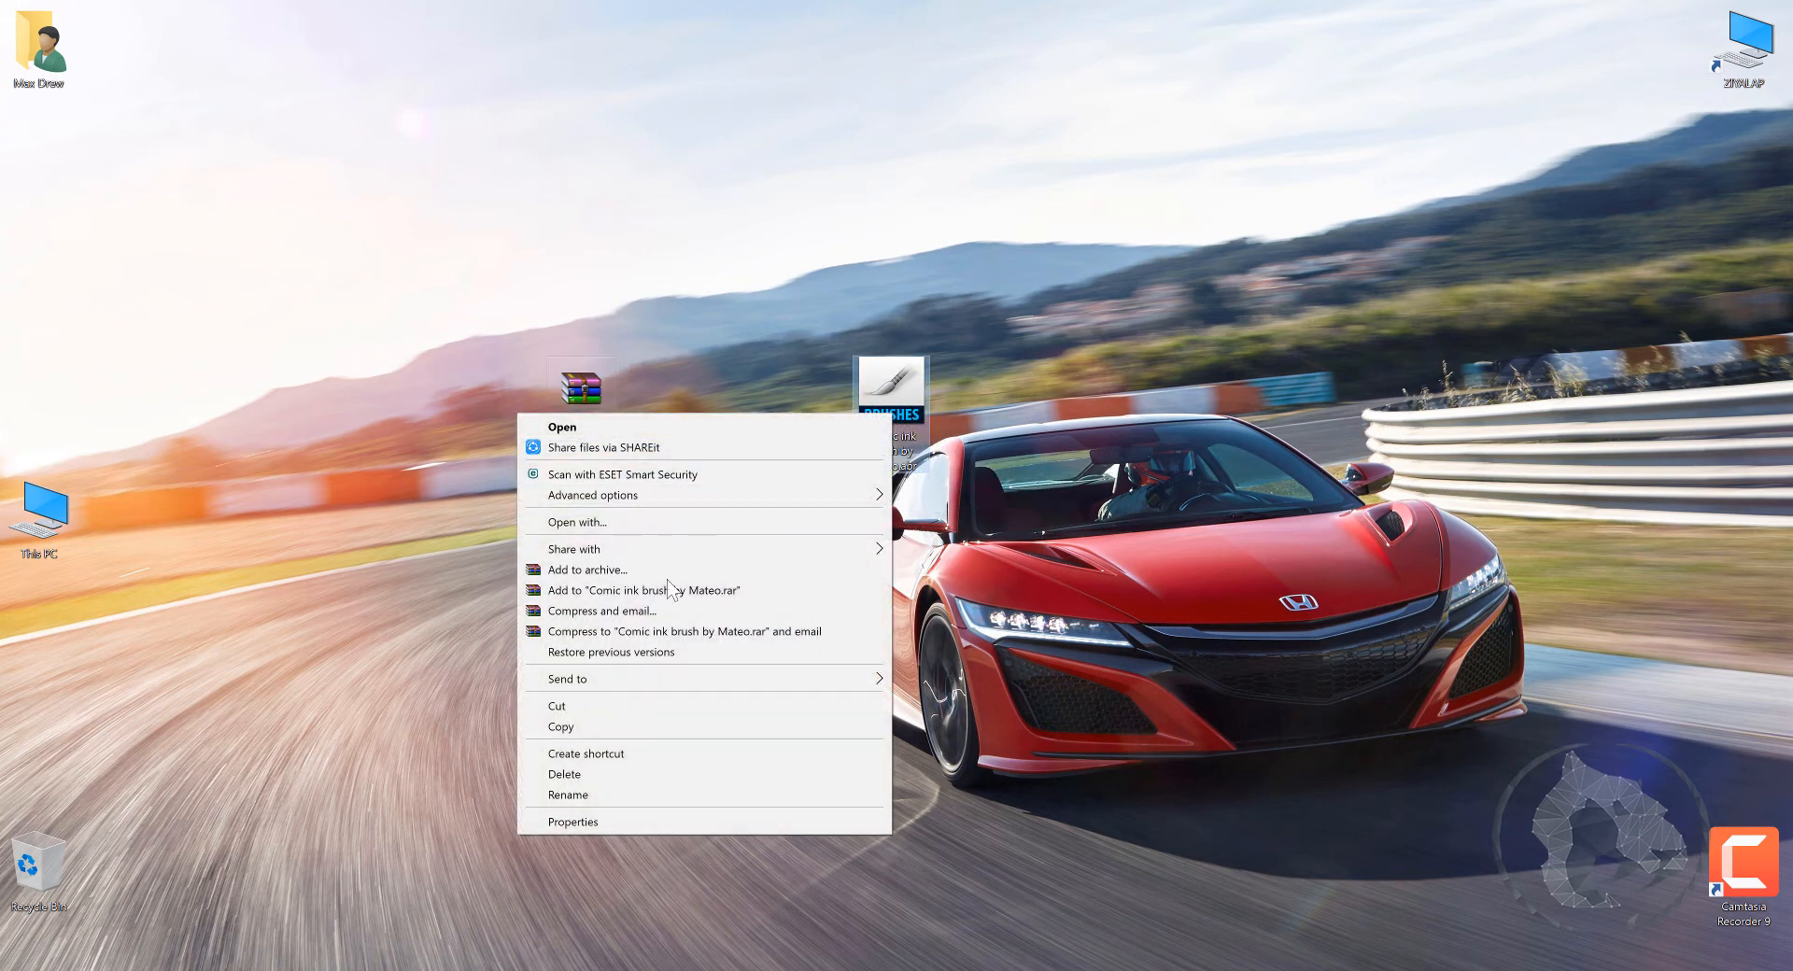
click(585, 727)
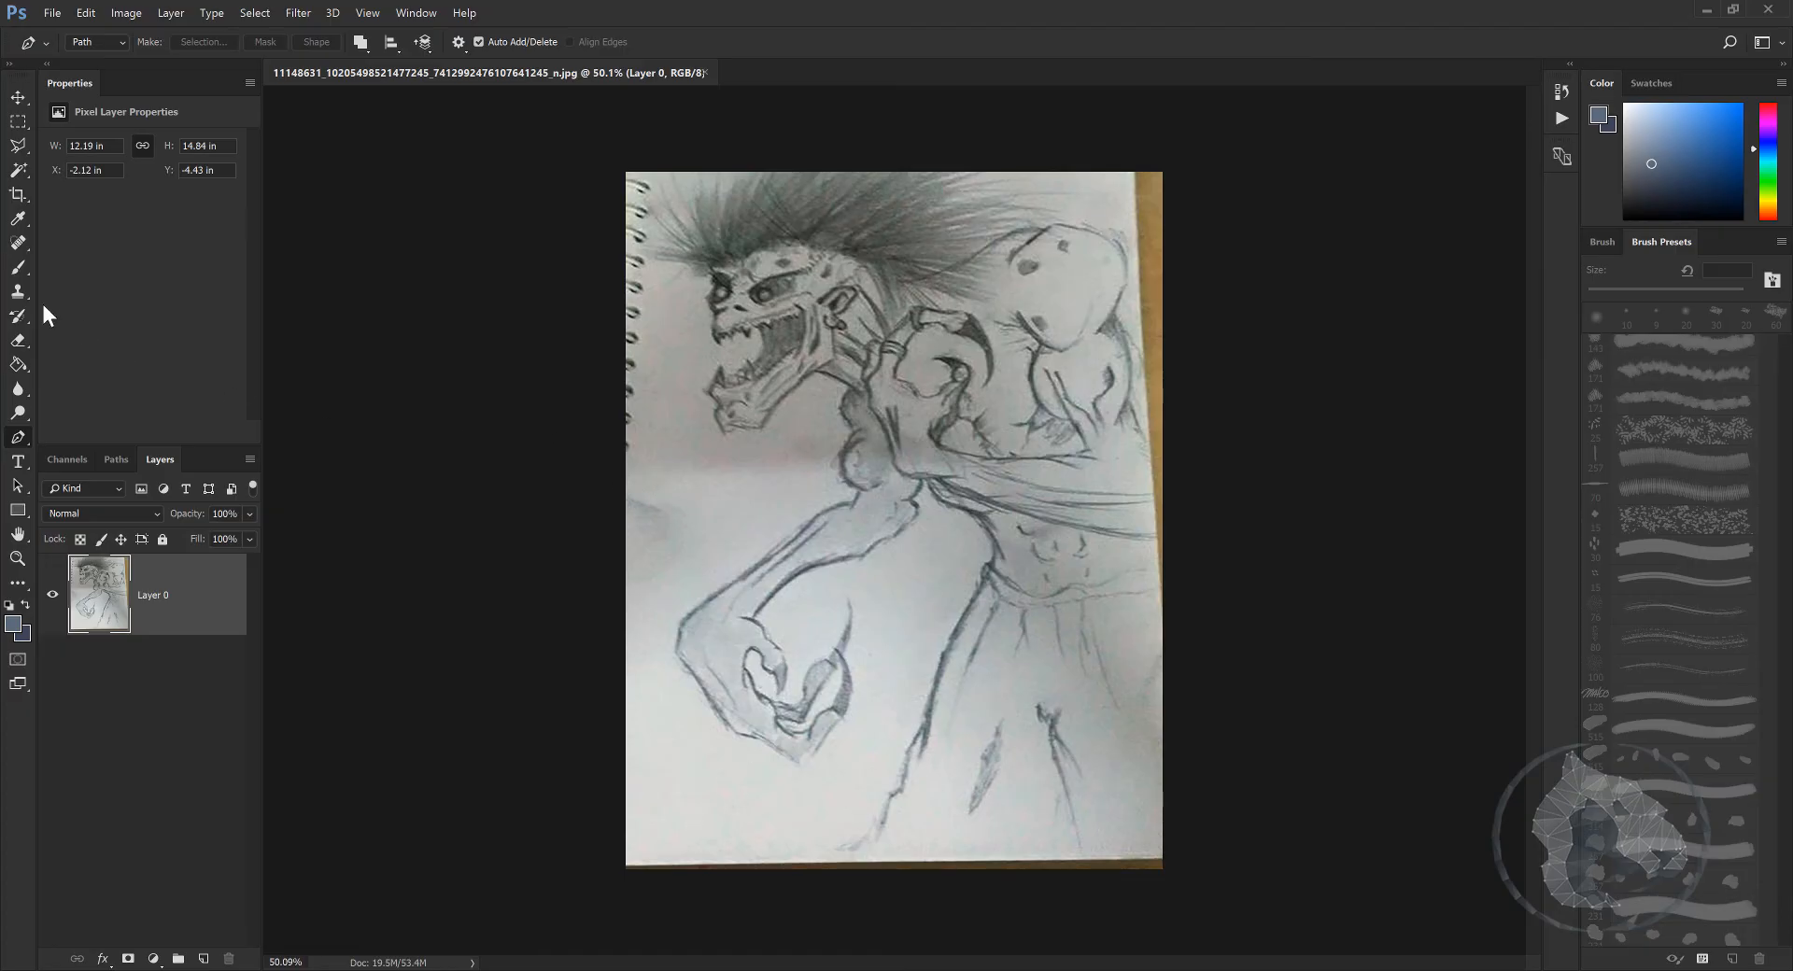
Step: Open the brush loading dialog from the Preset Manager, select Rock Brushes Ultimate.abr, and cancel without loading it
click(19, 269)
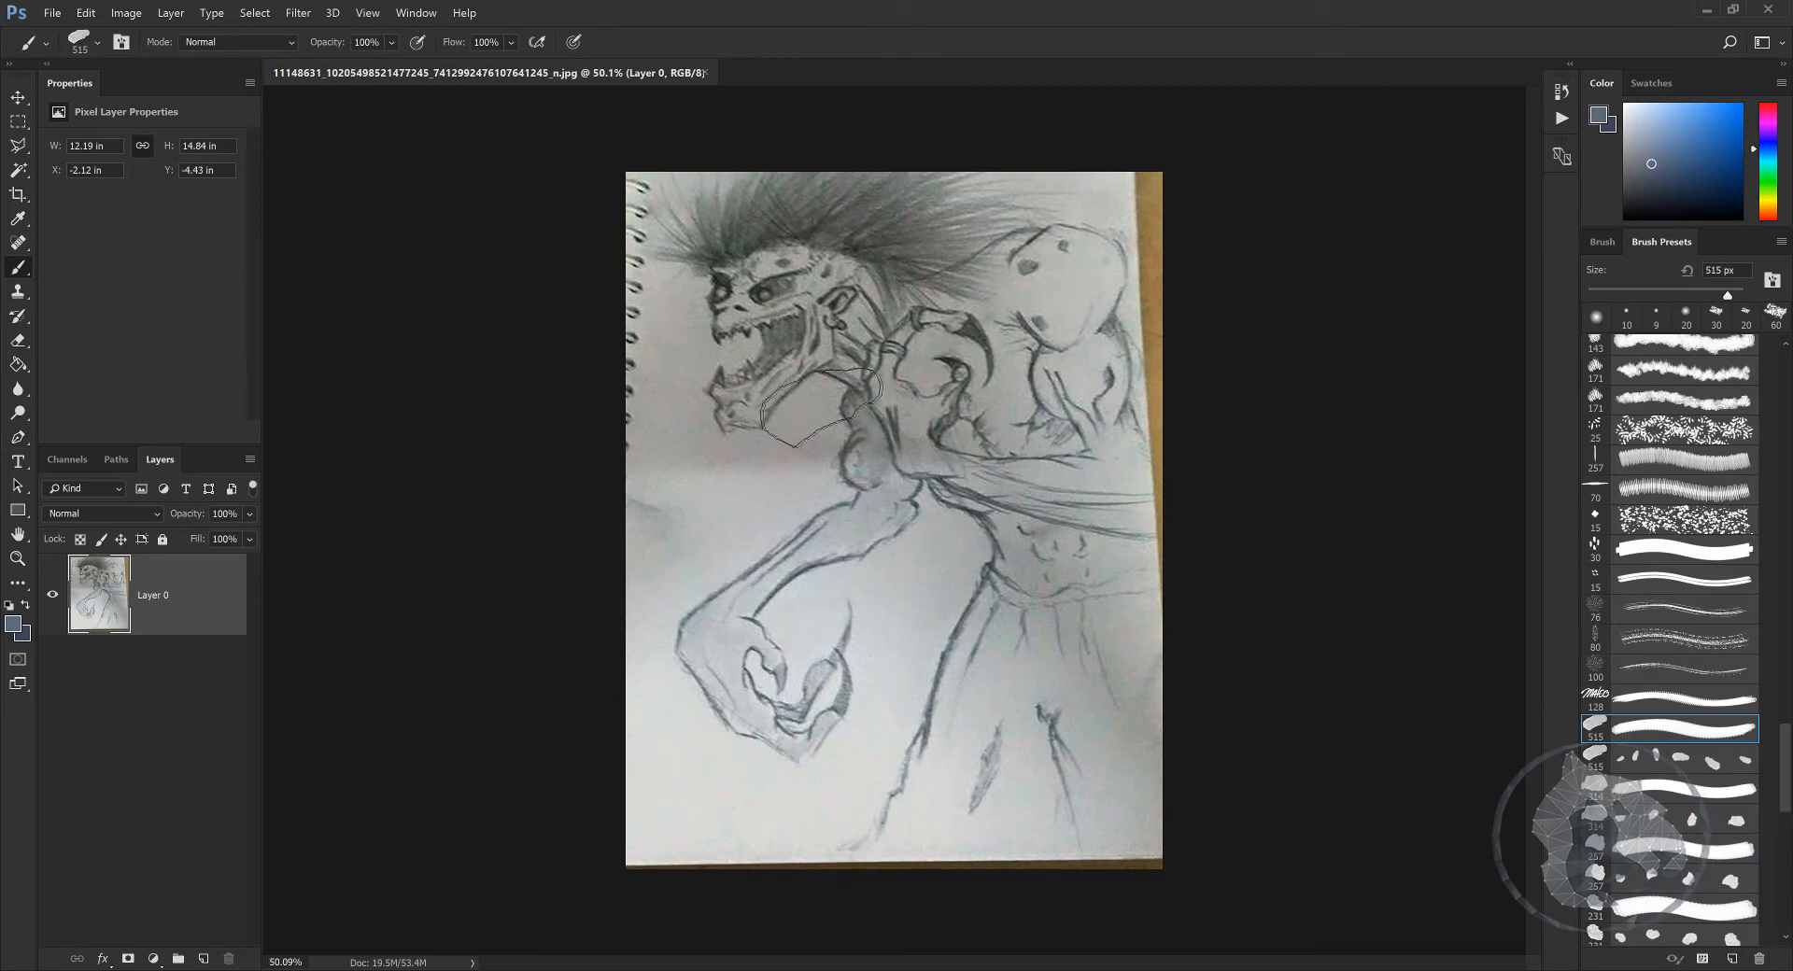
right_click(811, 414)
click(1058, 278)
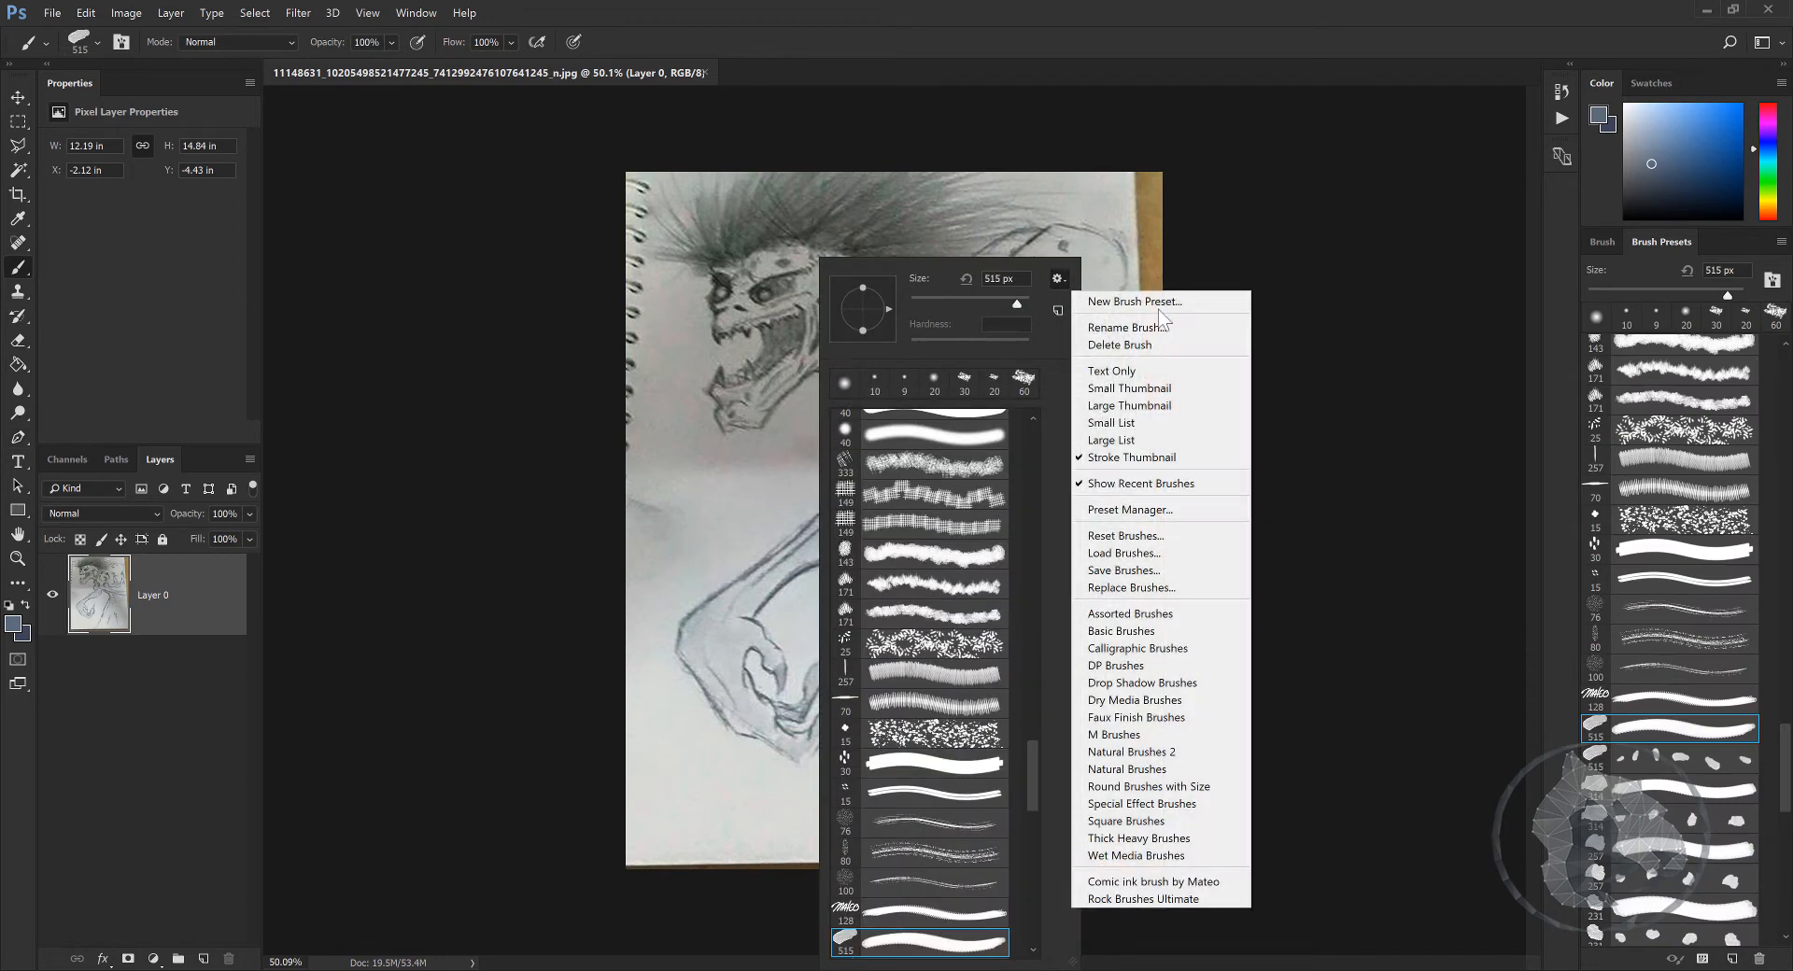
click(1125, 510)
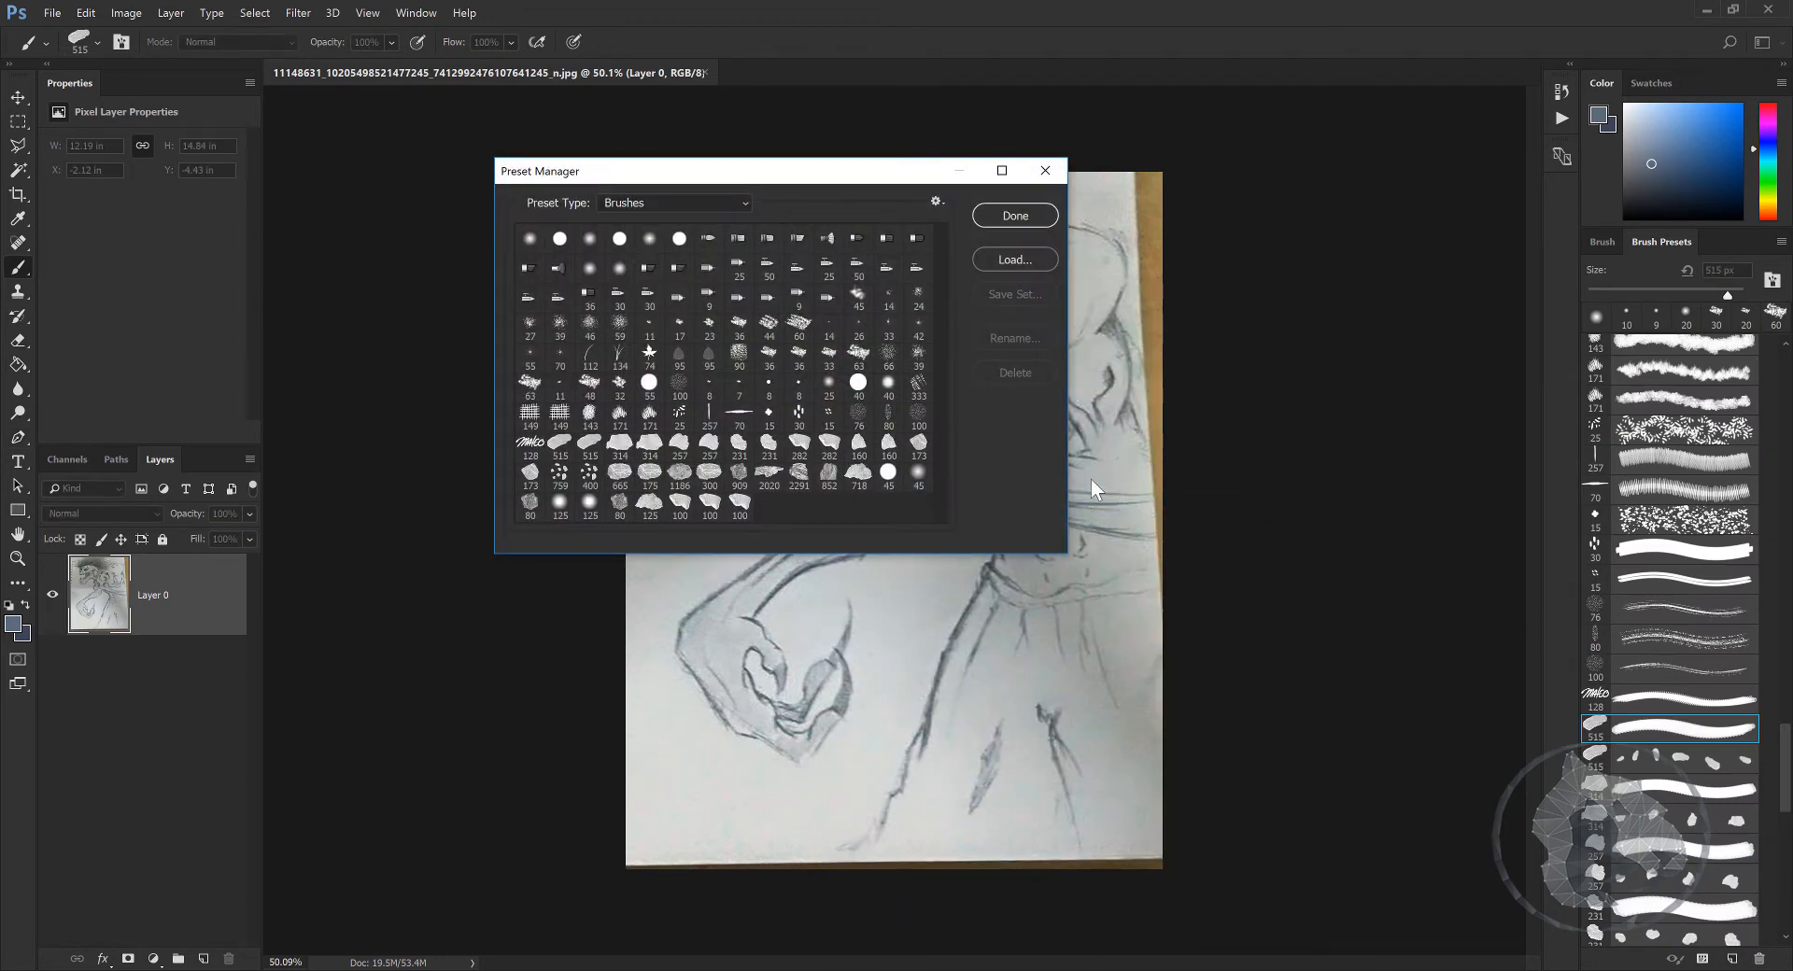
click(995, 258)
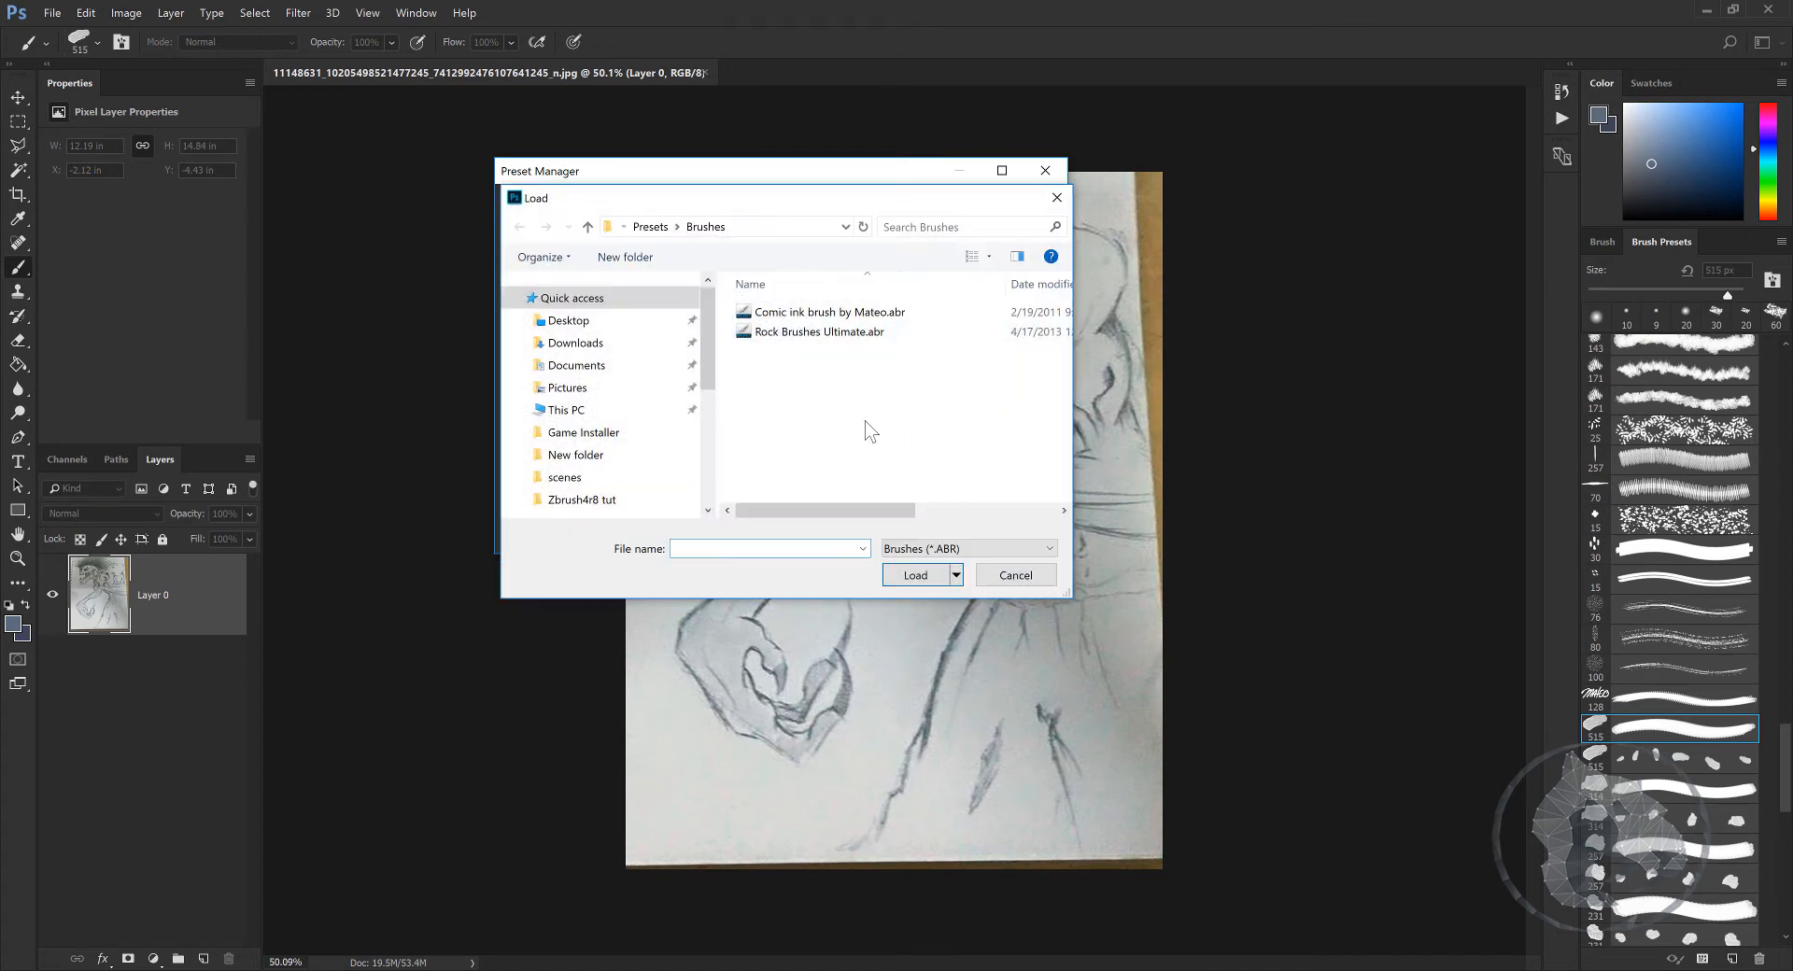
right_click(823, 378)
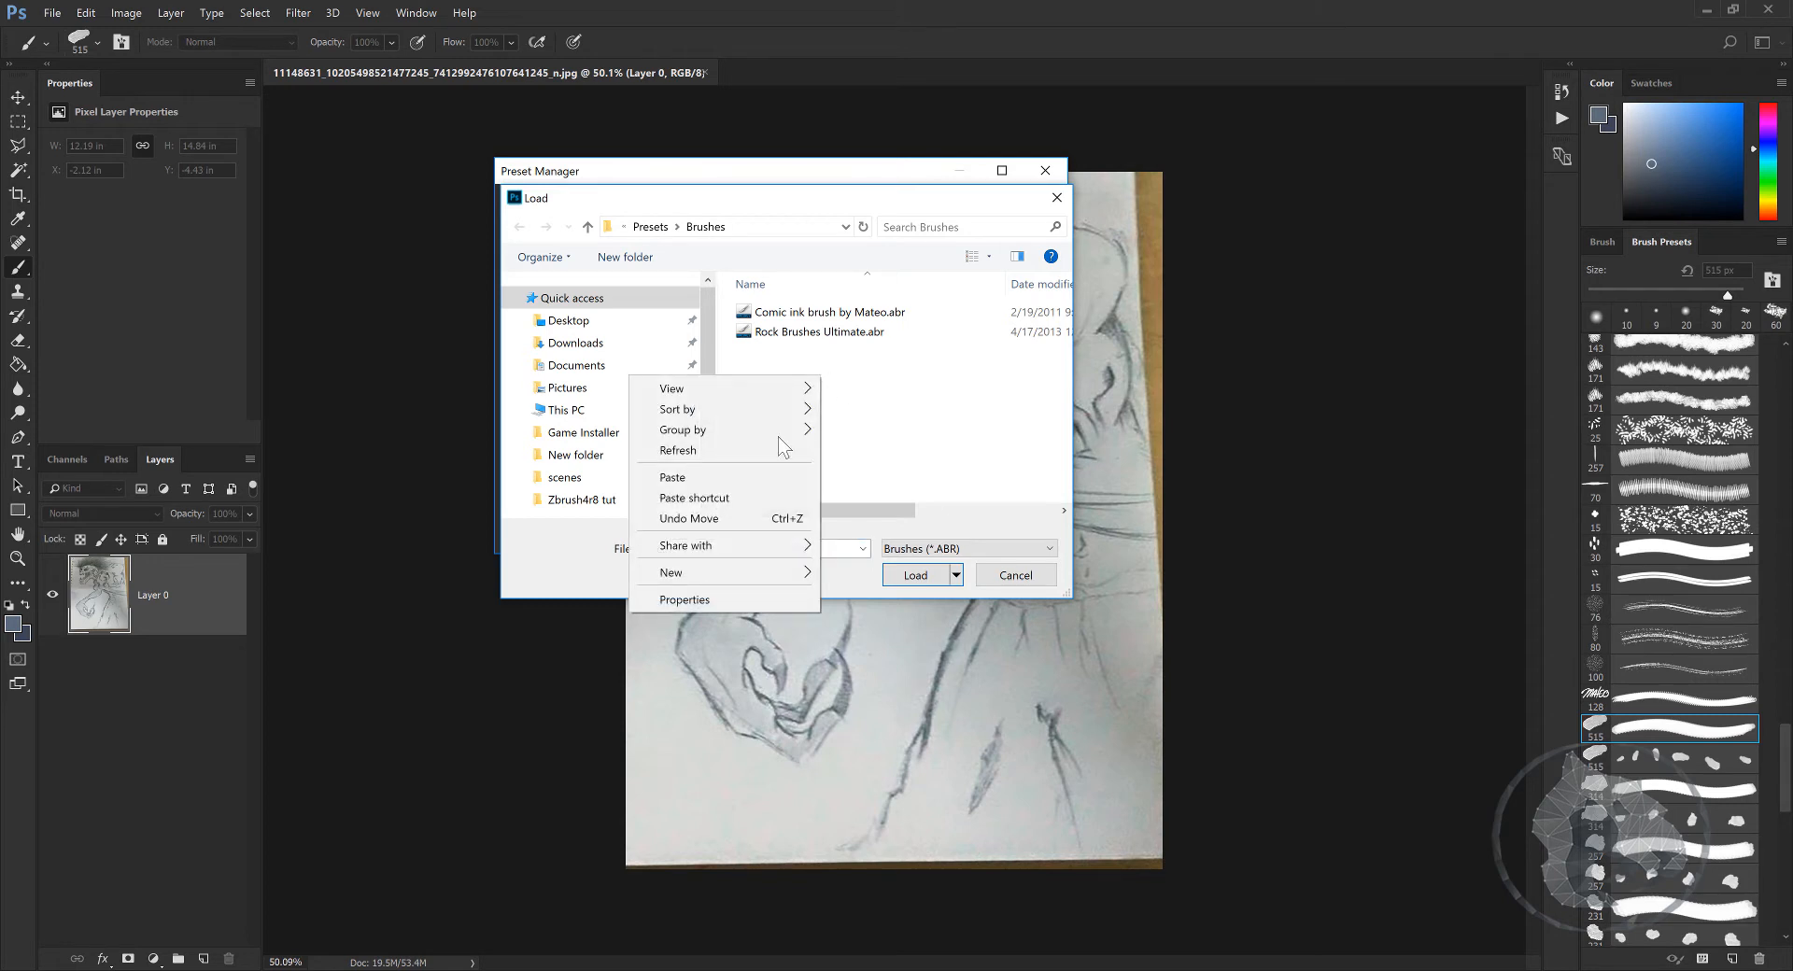
click(924, 429)
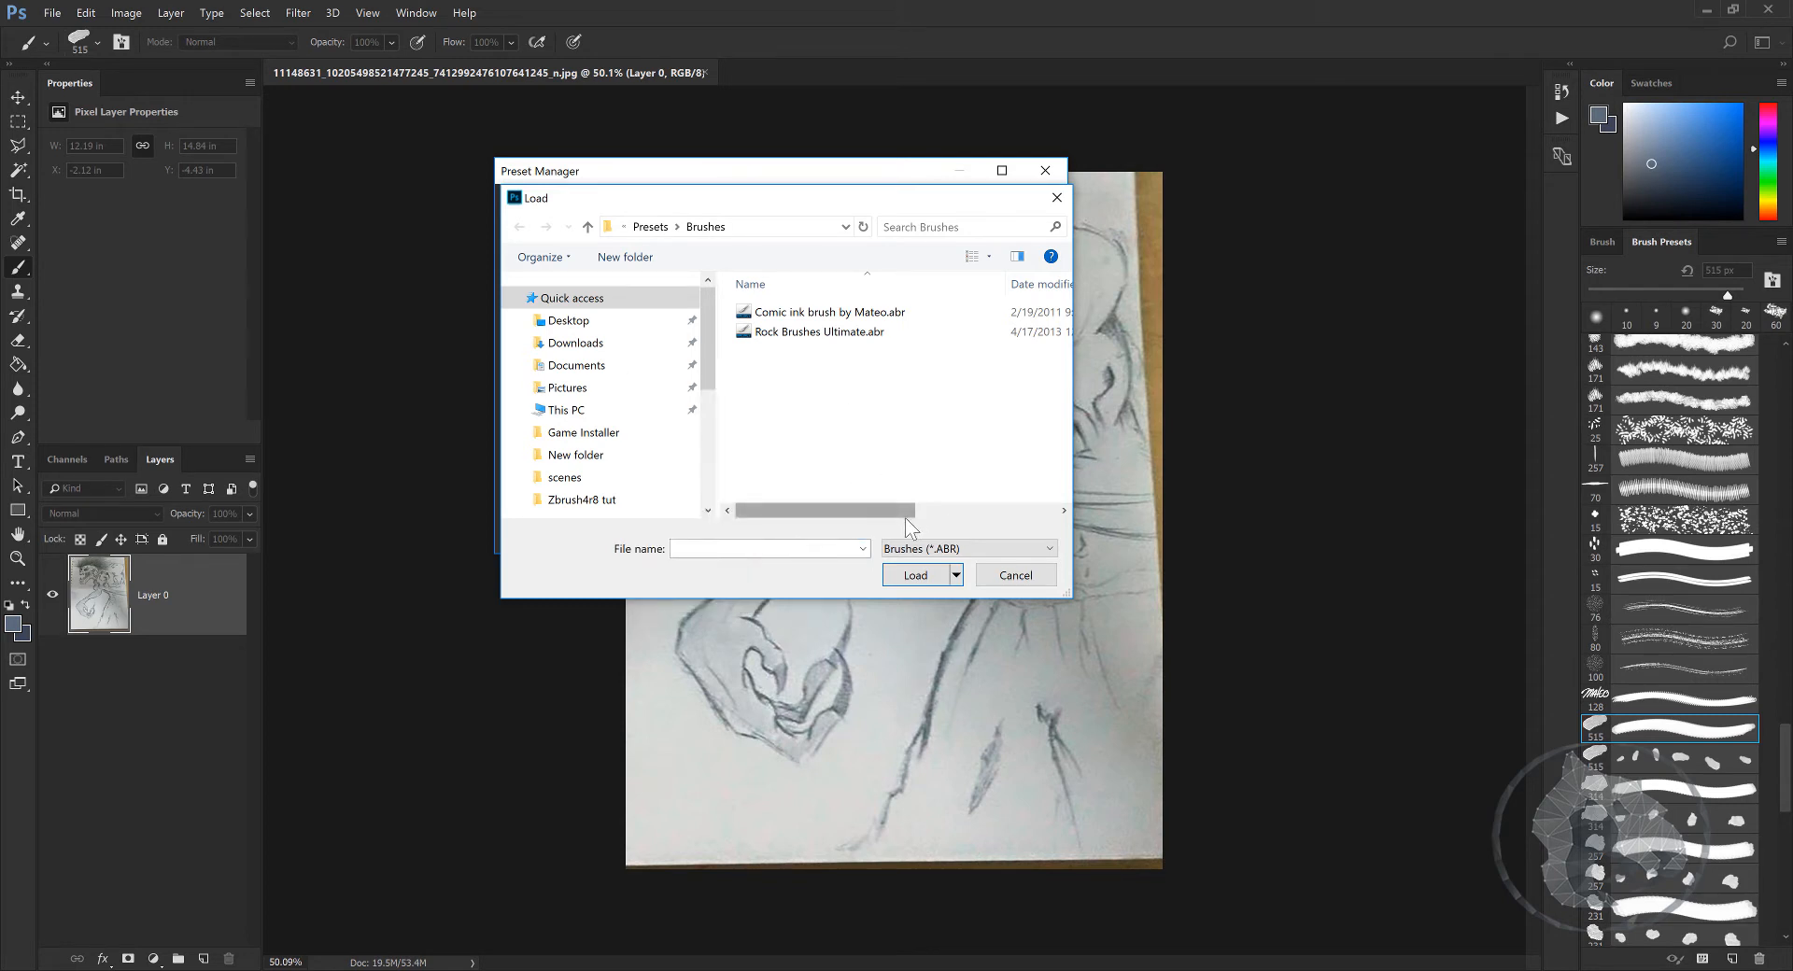
click(820, 332)
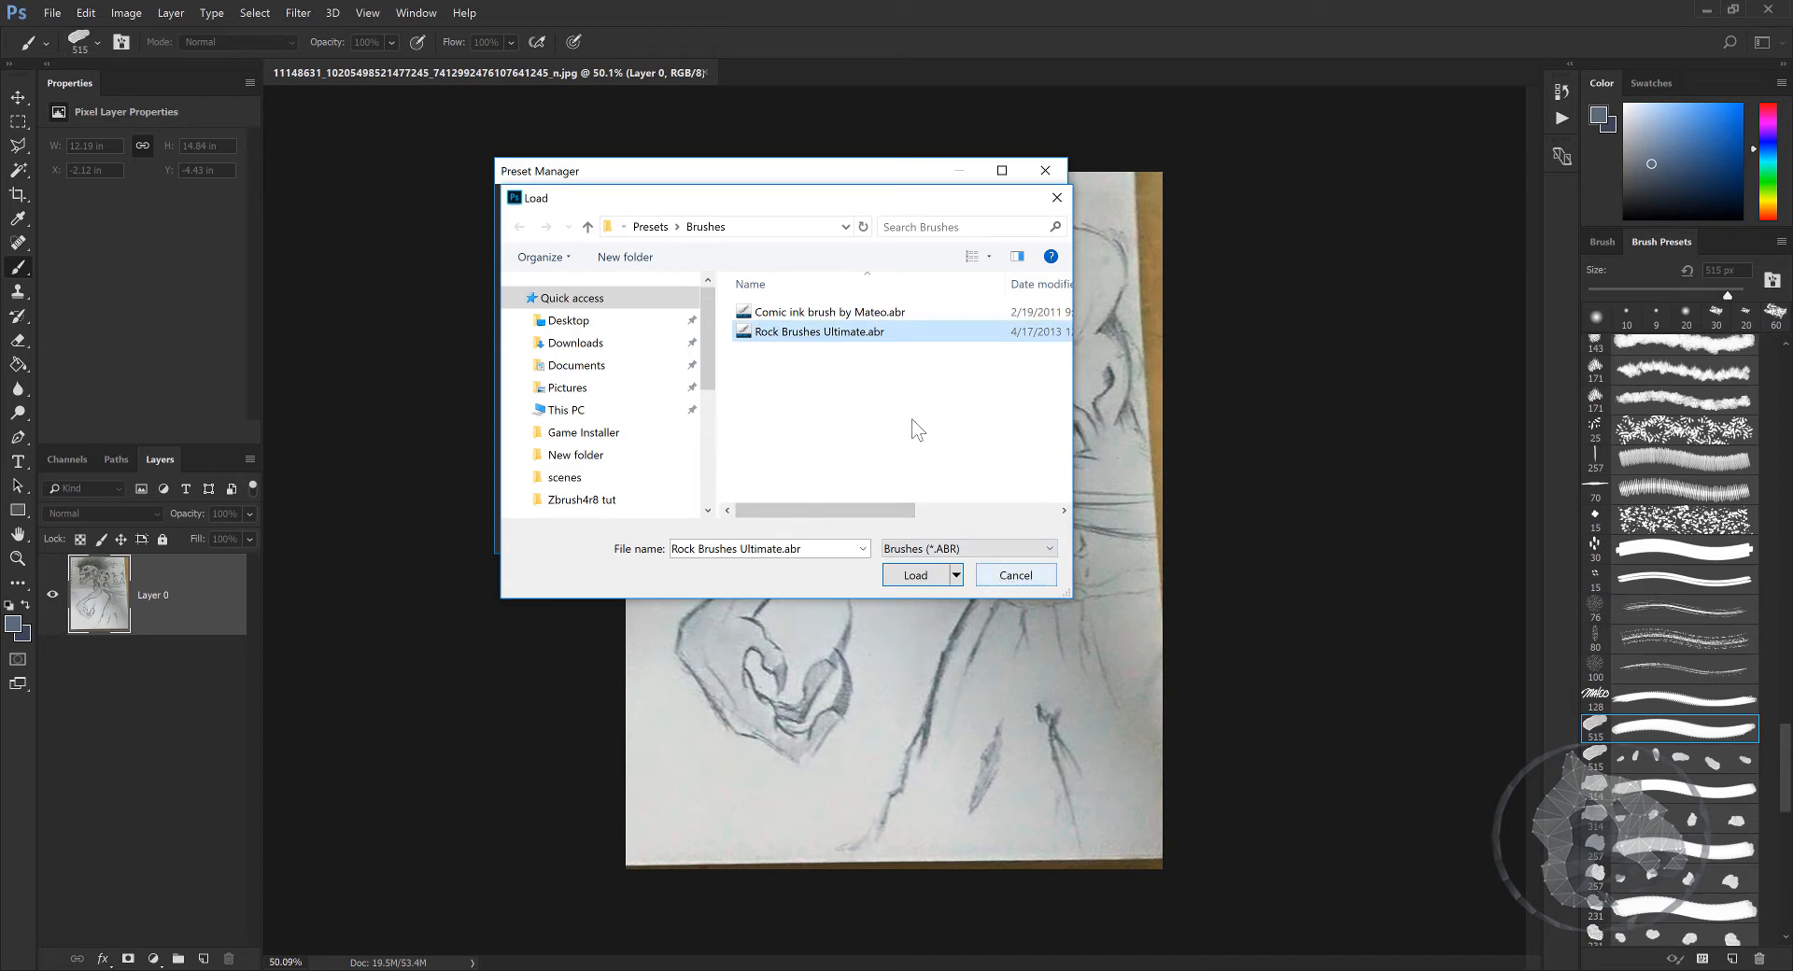
click(1007, 577)
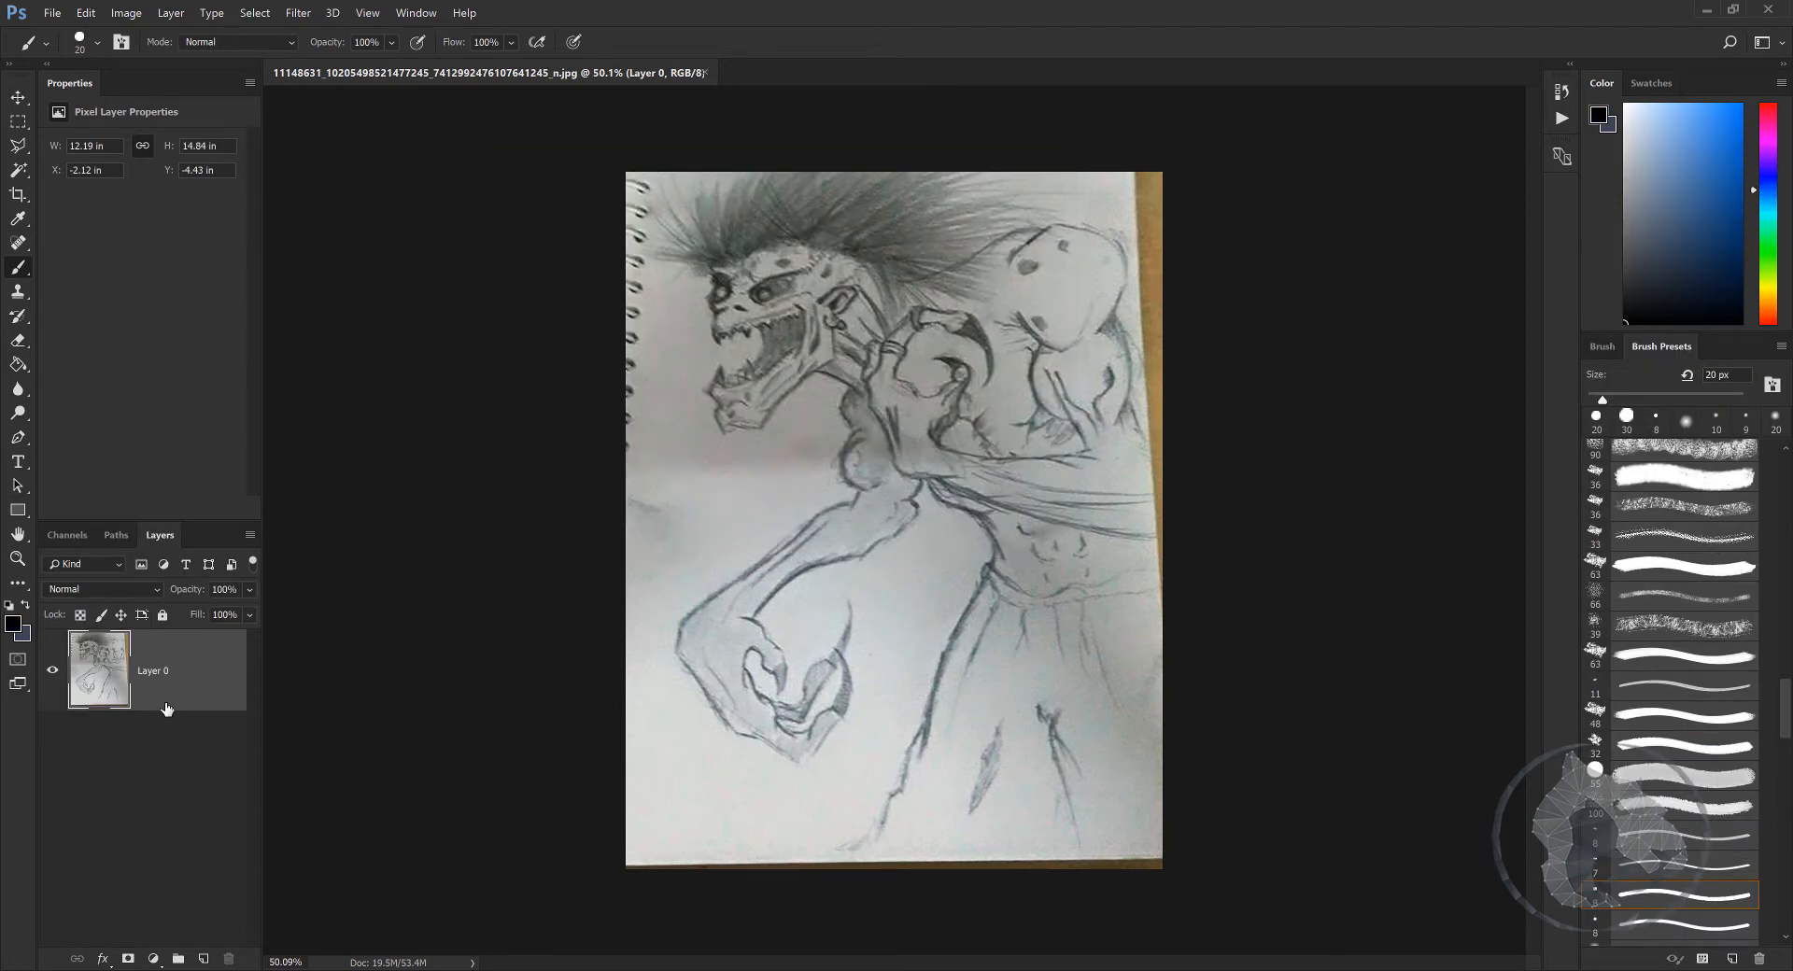
Step: Add a Solid Color fill layer above the sketch in dark gray #383838
key(v)
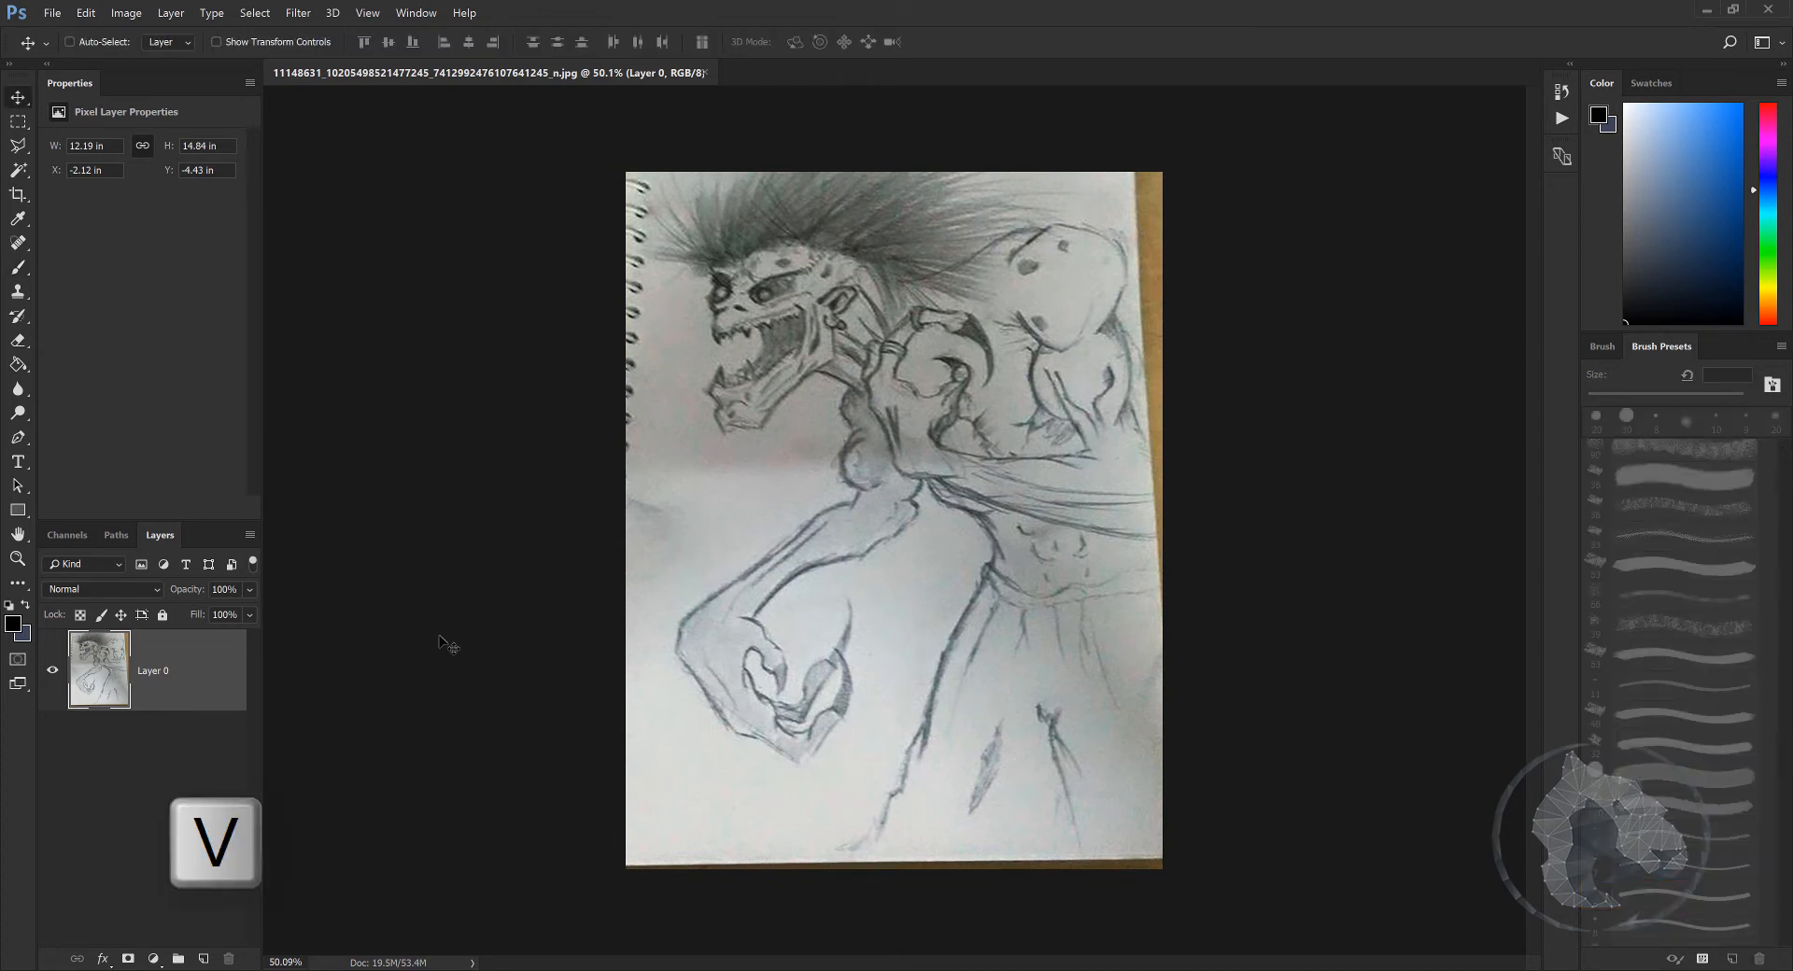
click(153, 959)
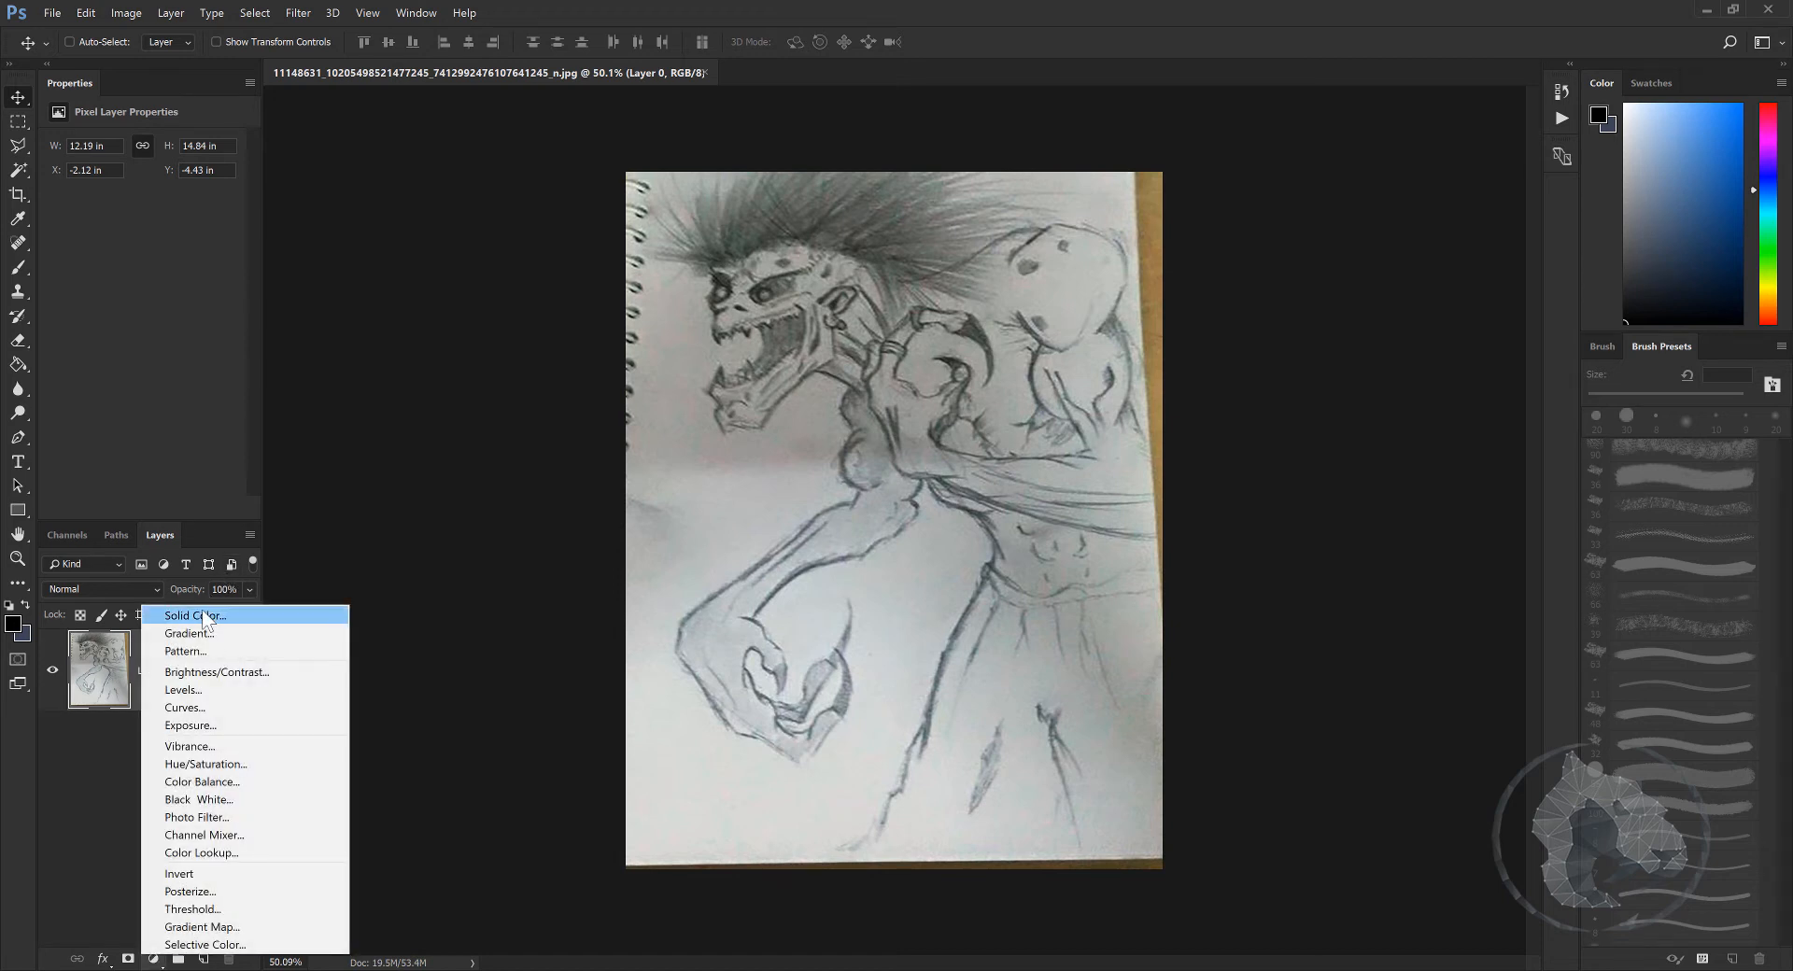
click(206, 618)
drag(1106, 387, 1047, 438)
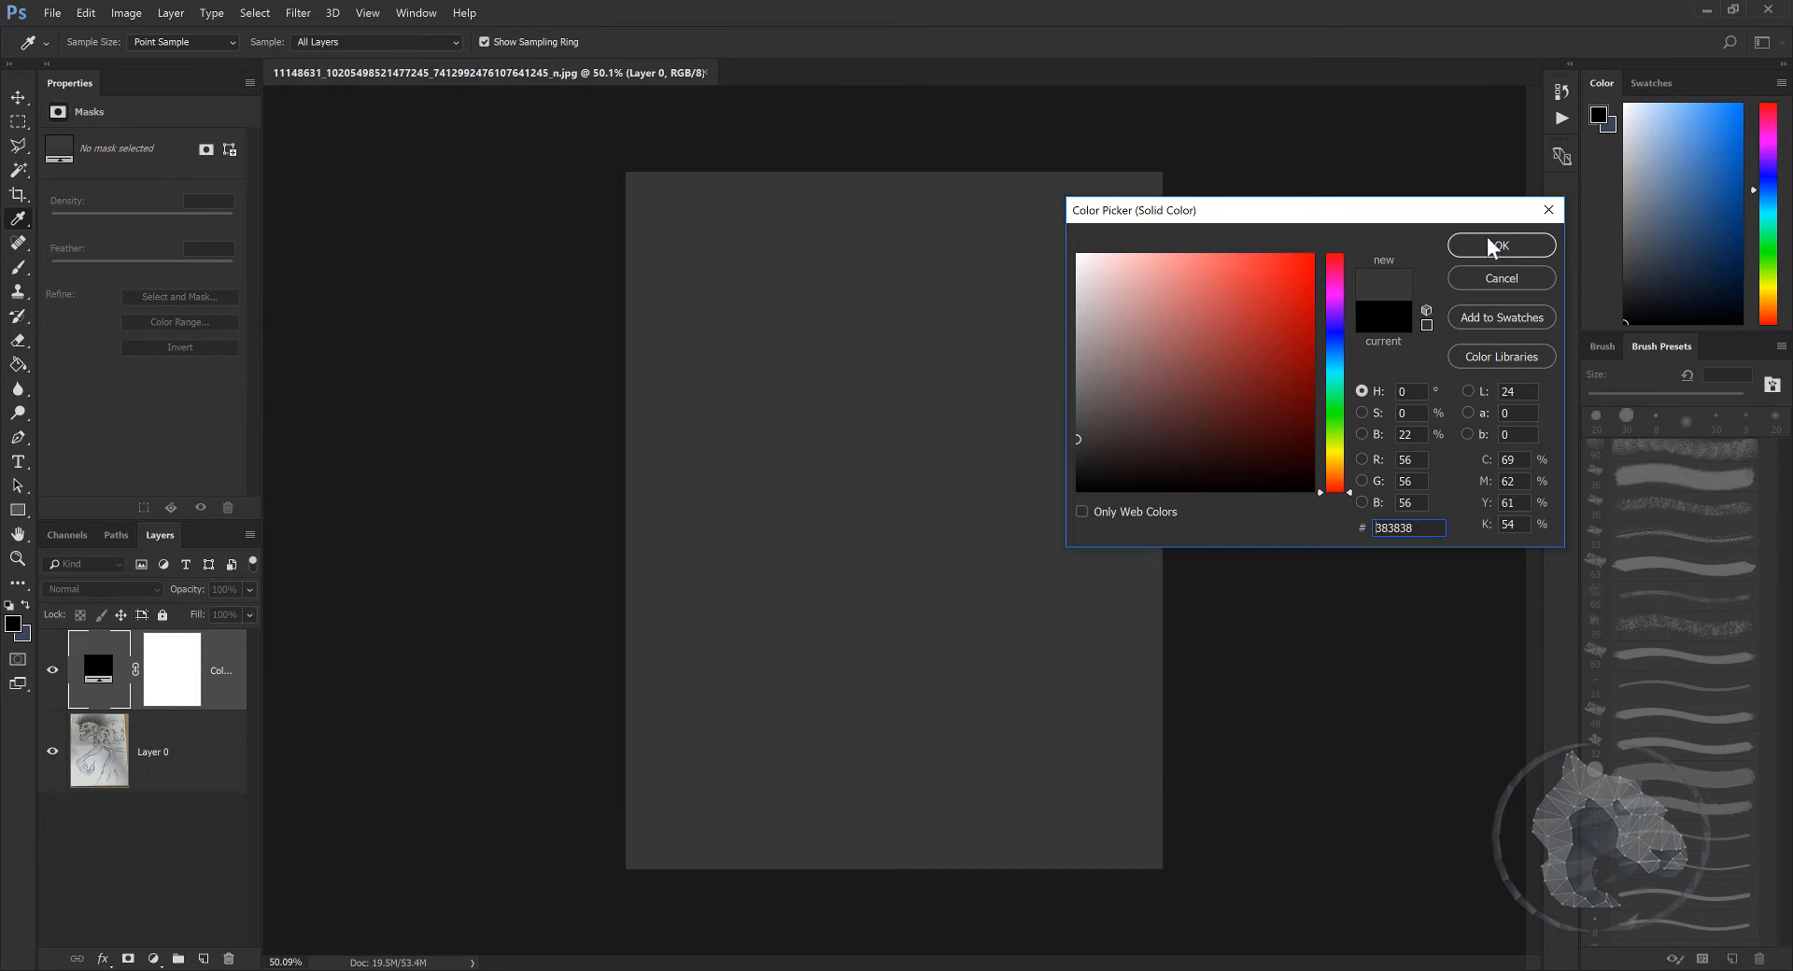
click(1497, 245)
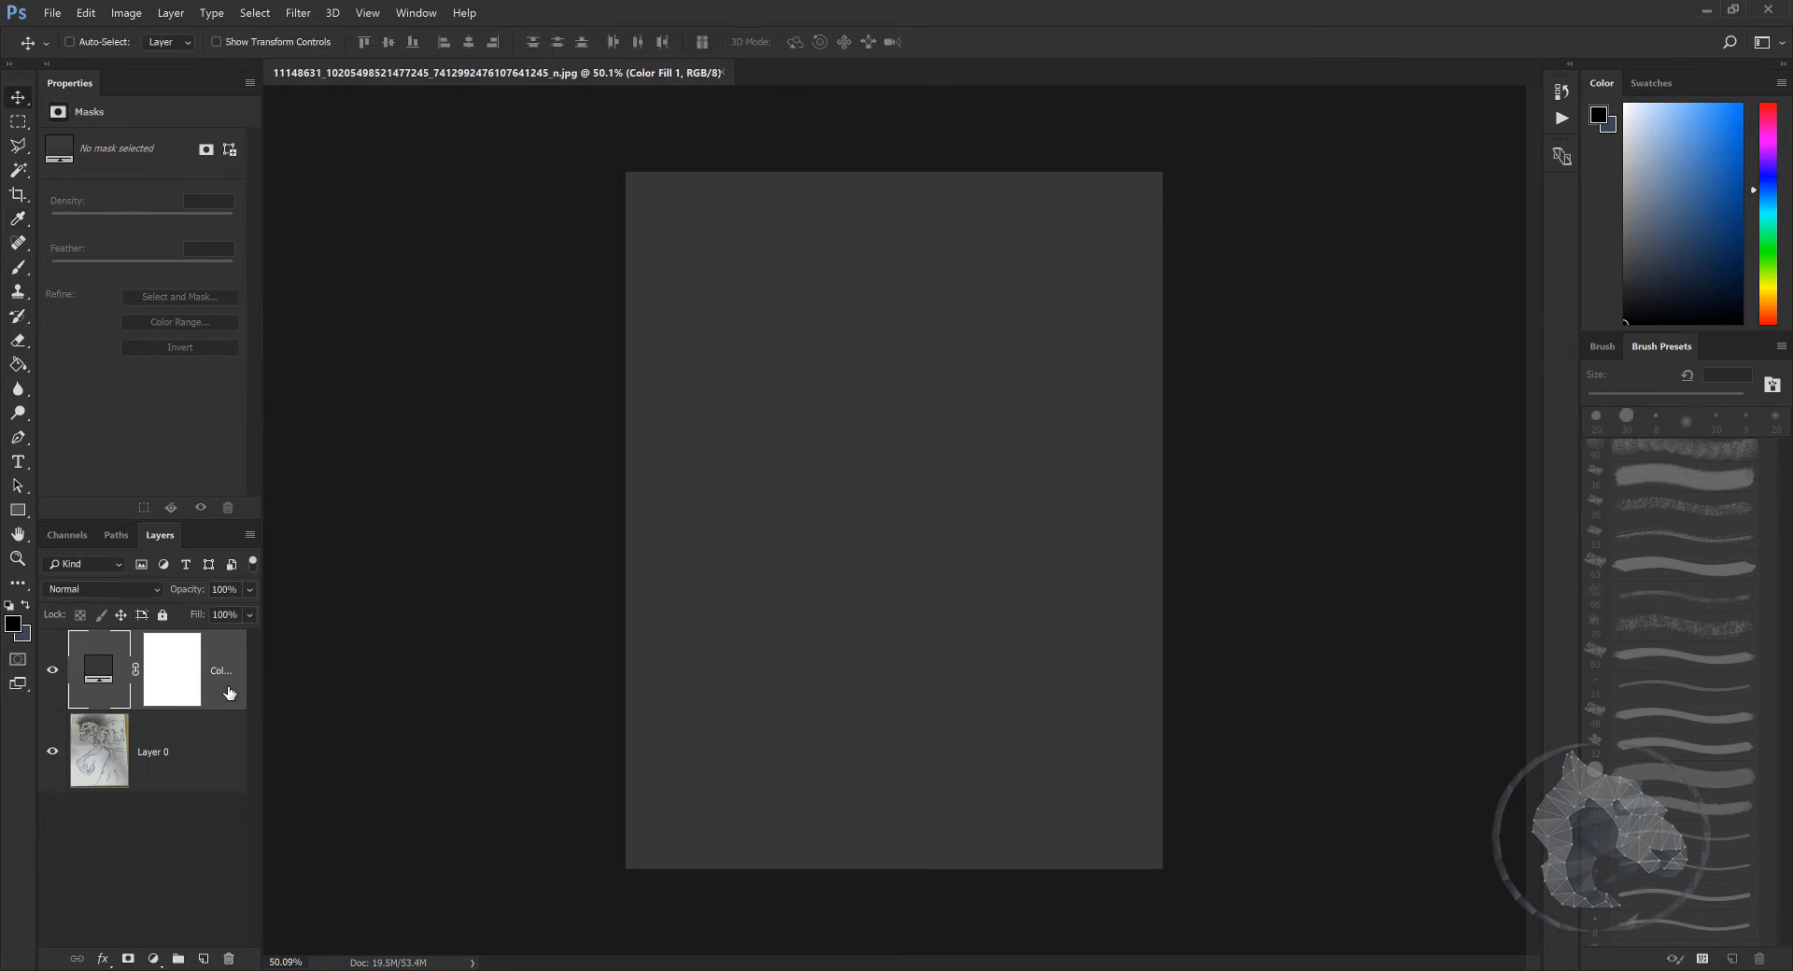
Step: Place the color fill layer below Layer 0 and set the sketch layer's opacity to 30%
drag(229, 693, 195, 817)
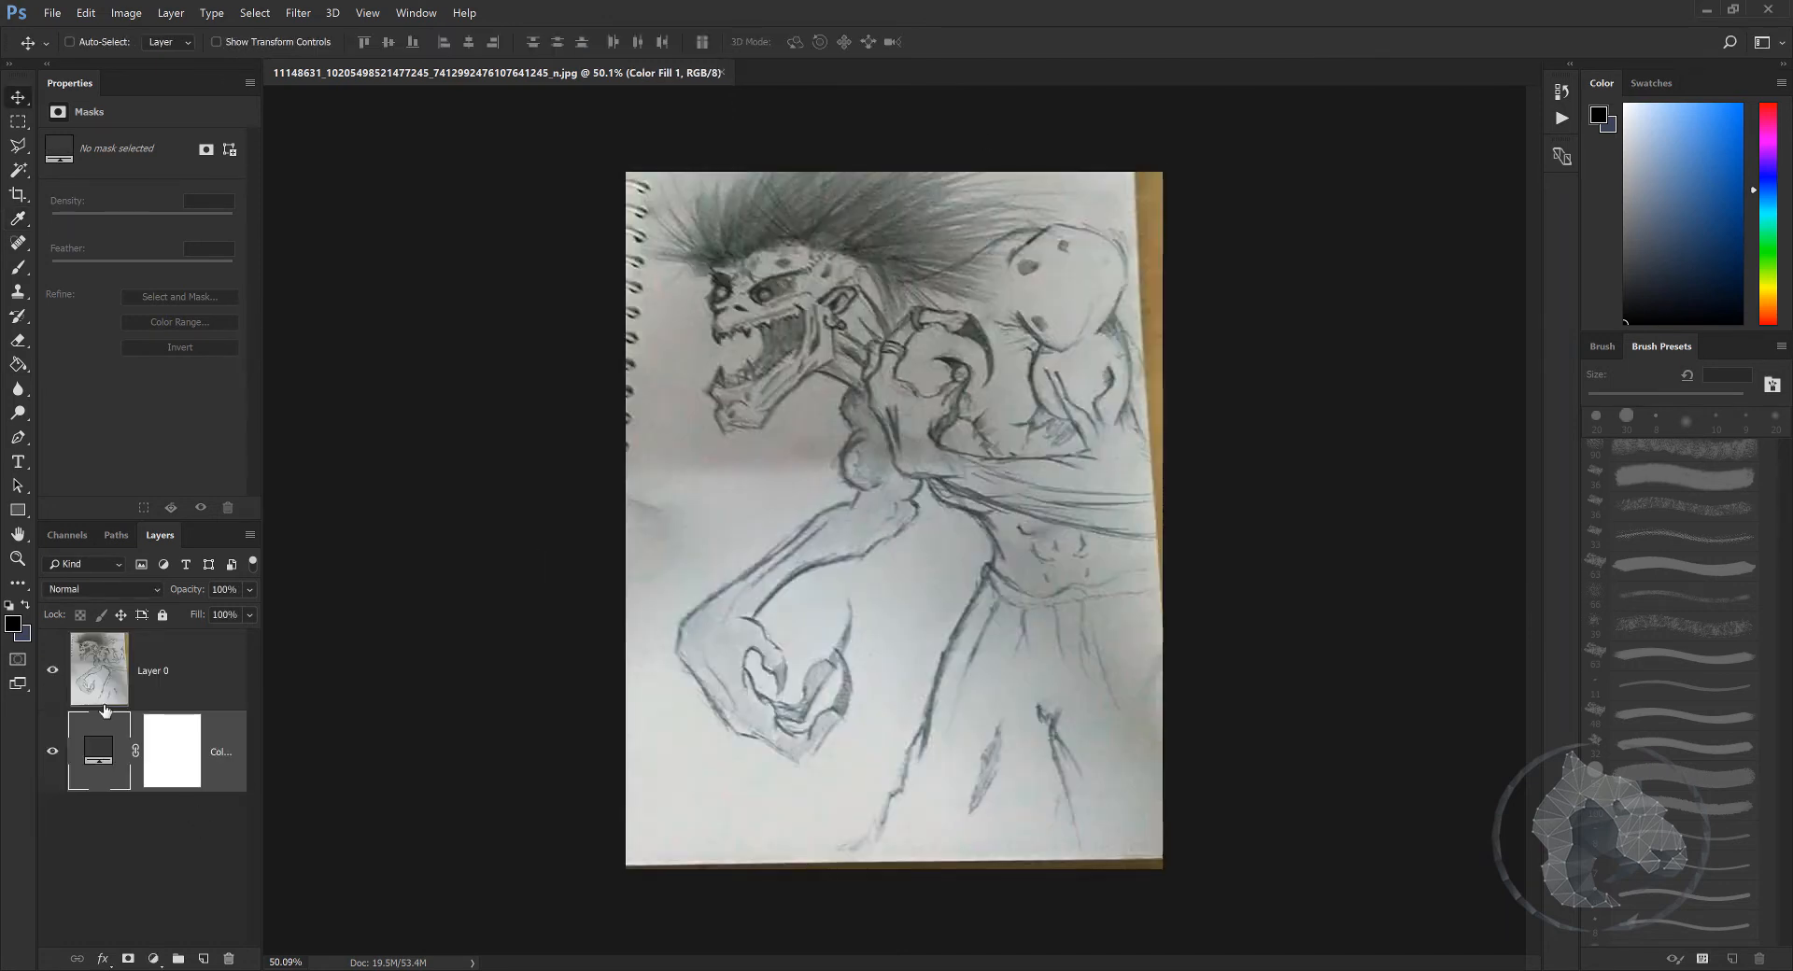
click(163, 673)
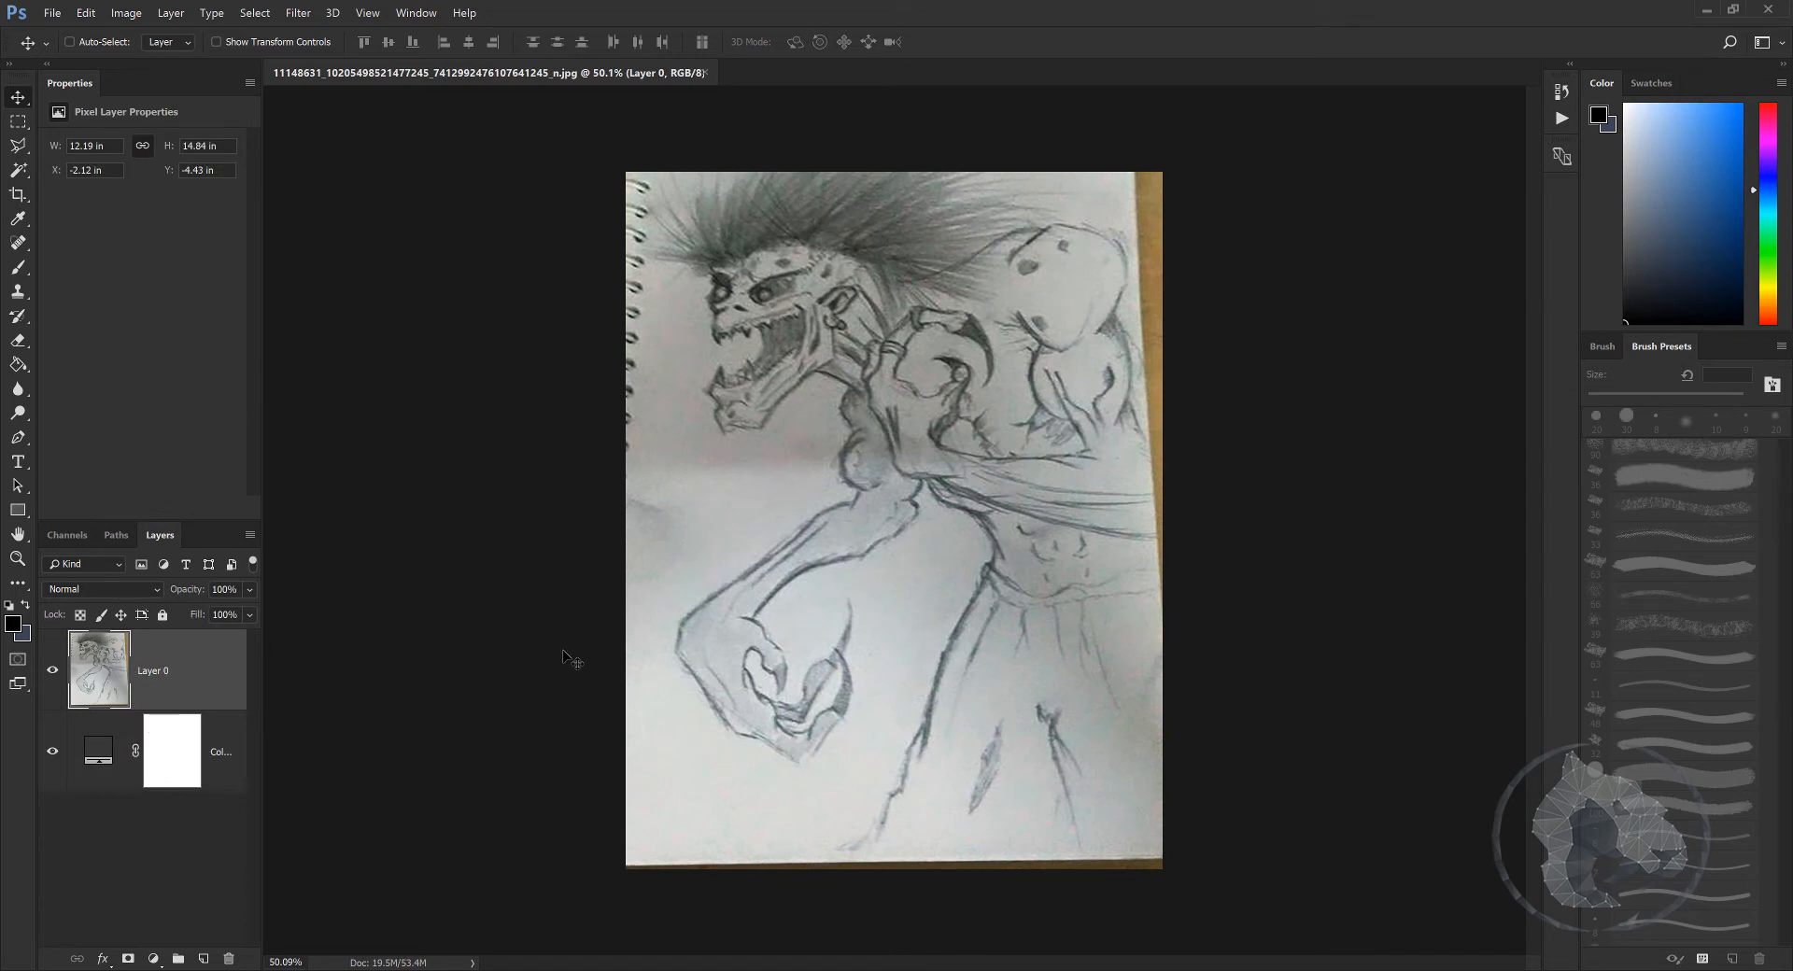
key(3)
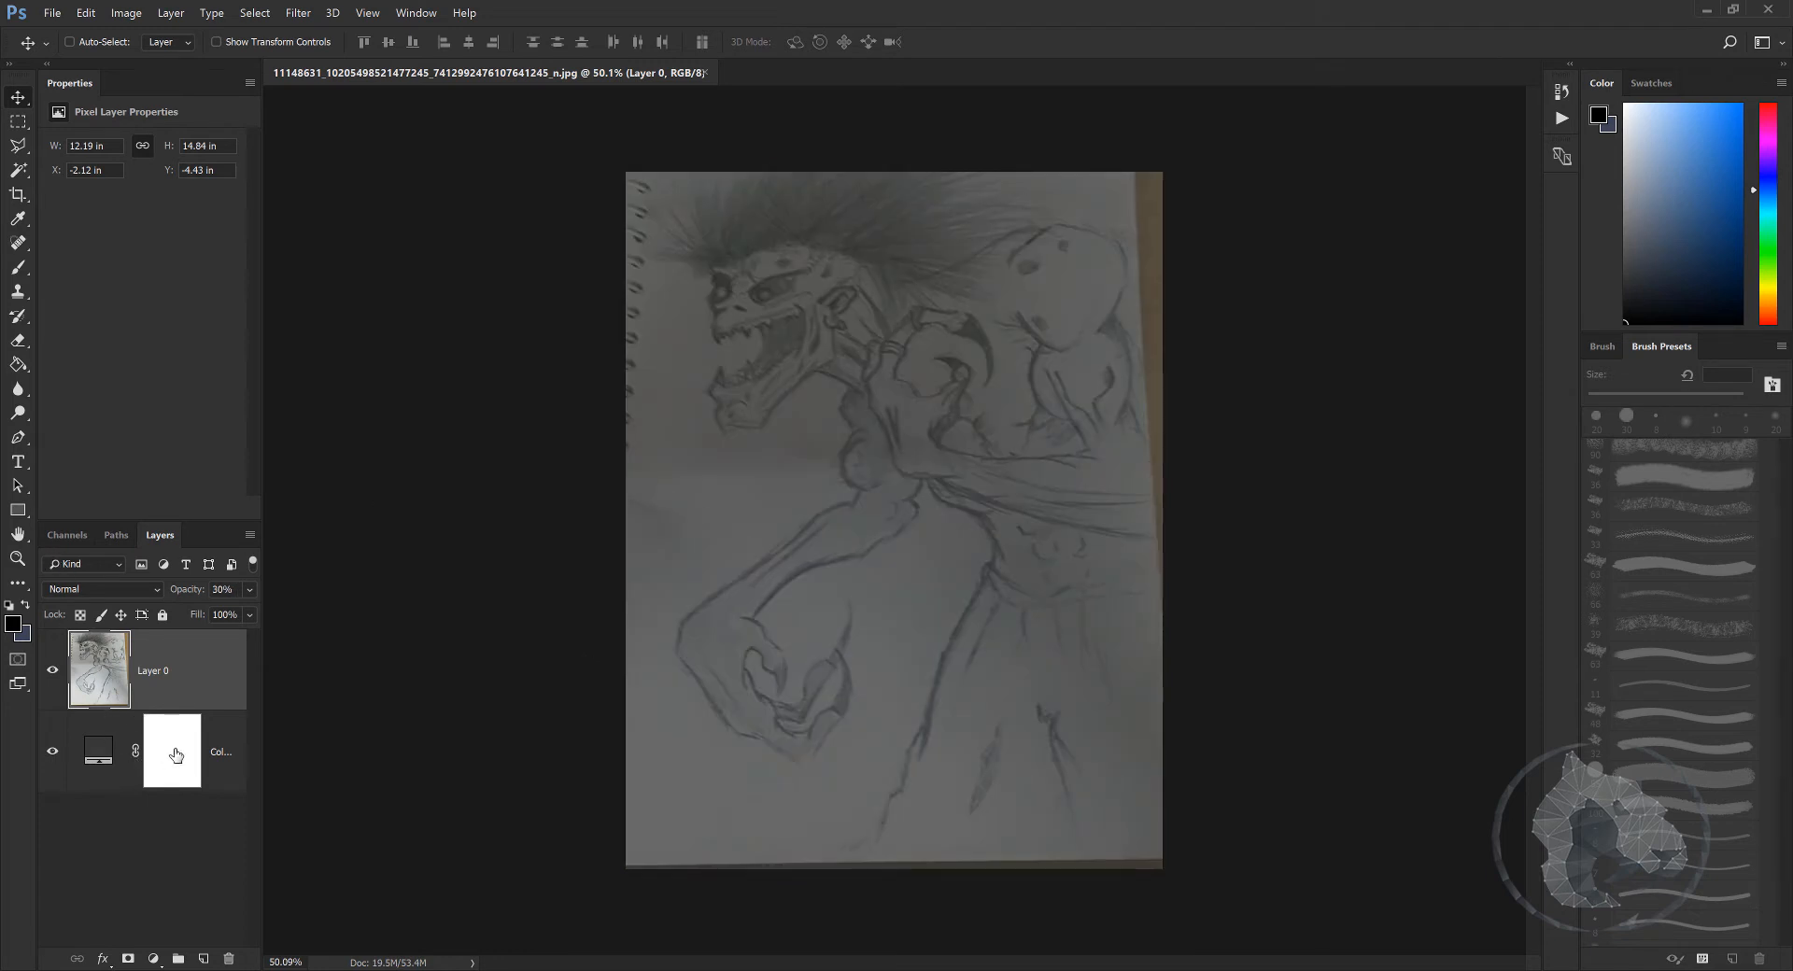
Step: Group the sketch and color fill layers, name the group Trace, and lock it
shift+click(223, 751)
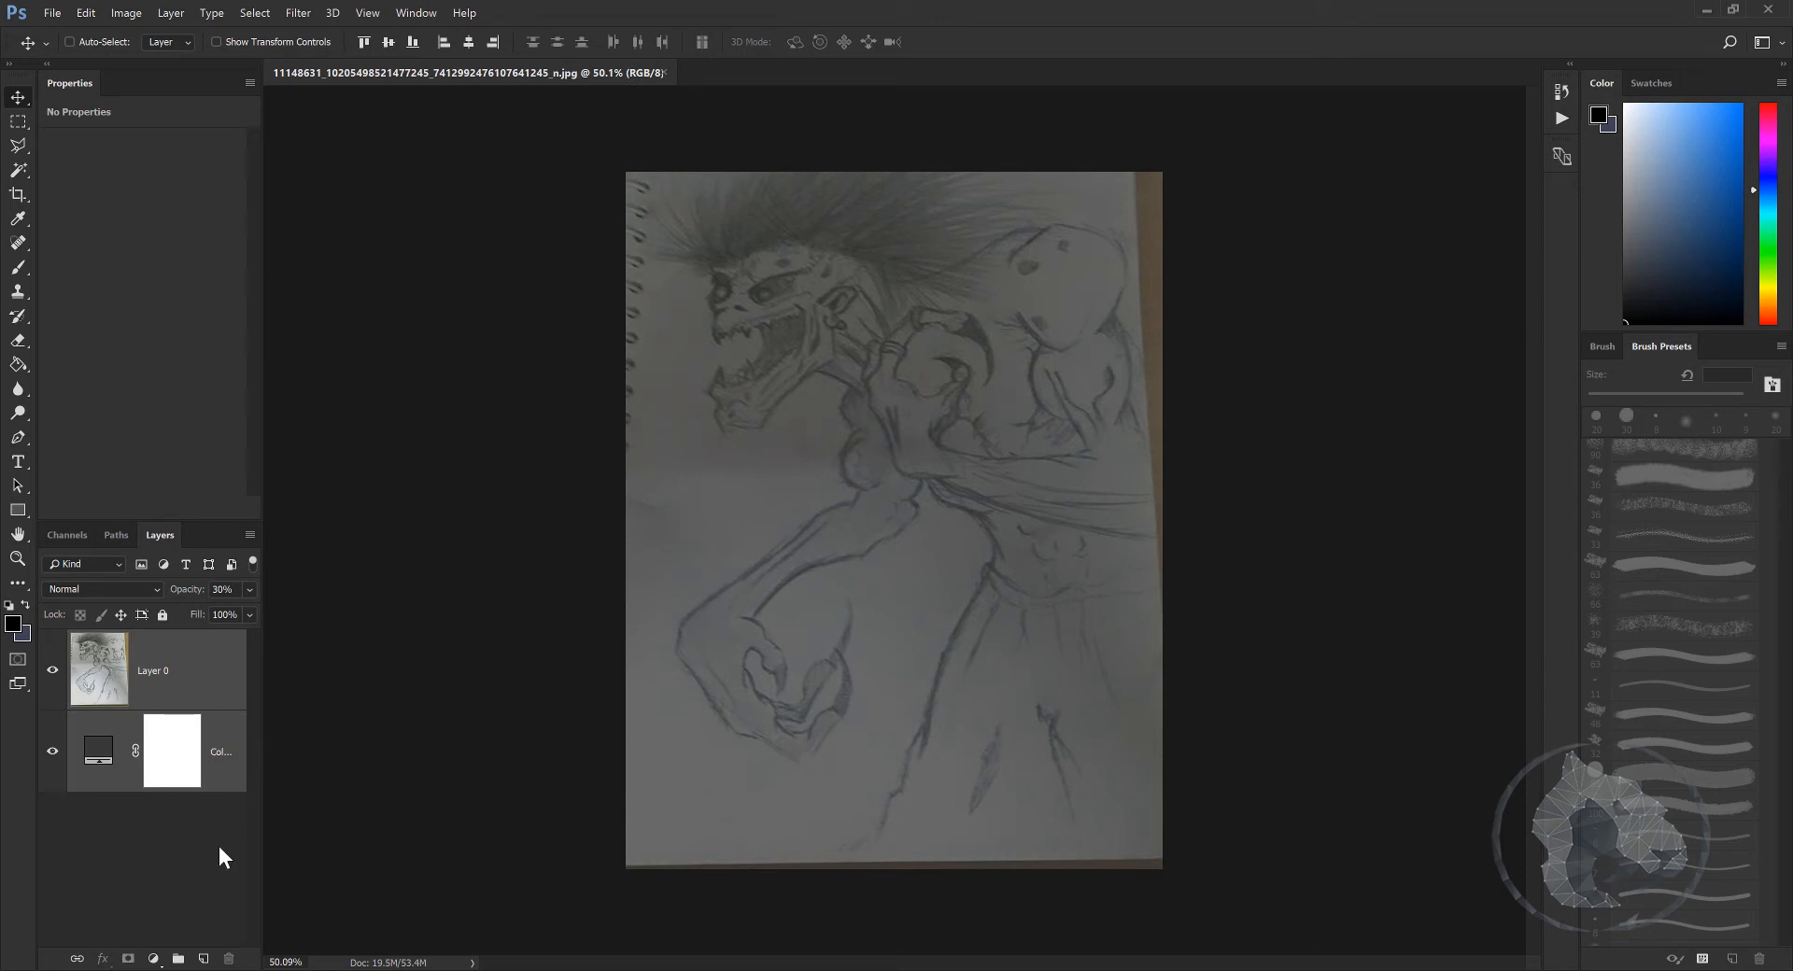
click(177, 958)
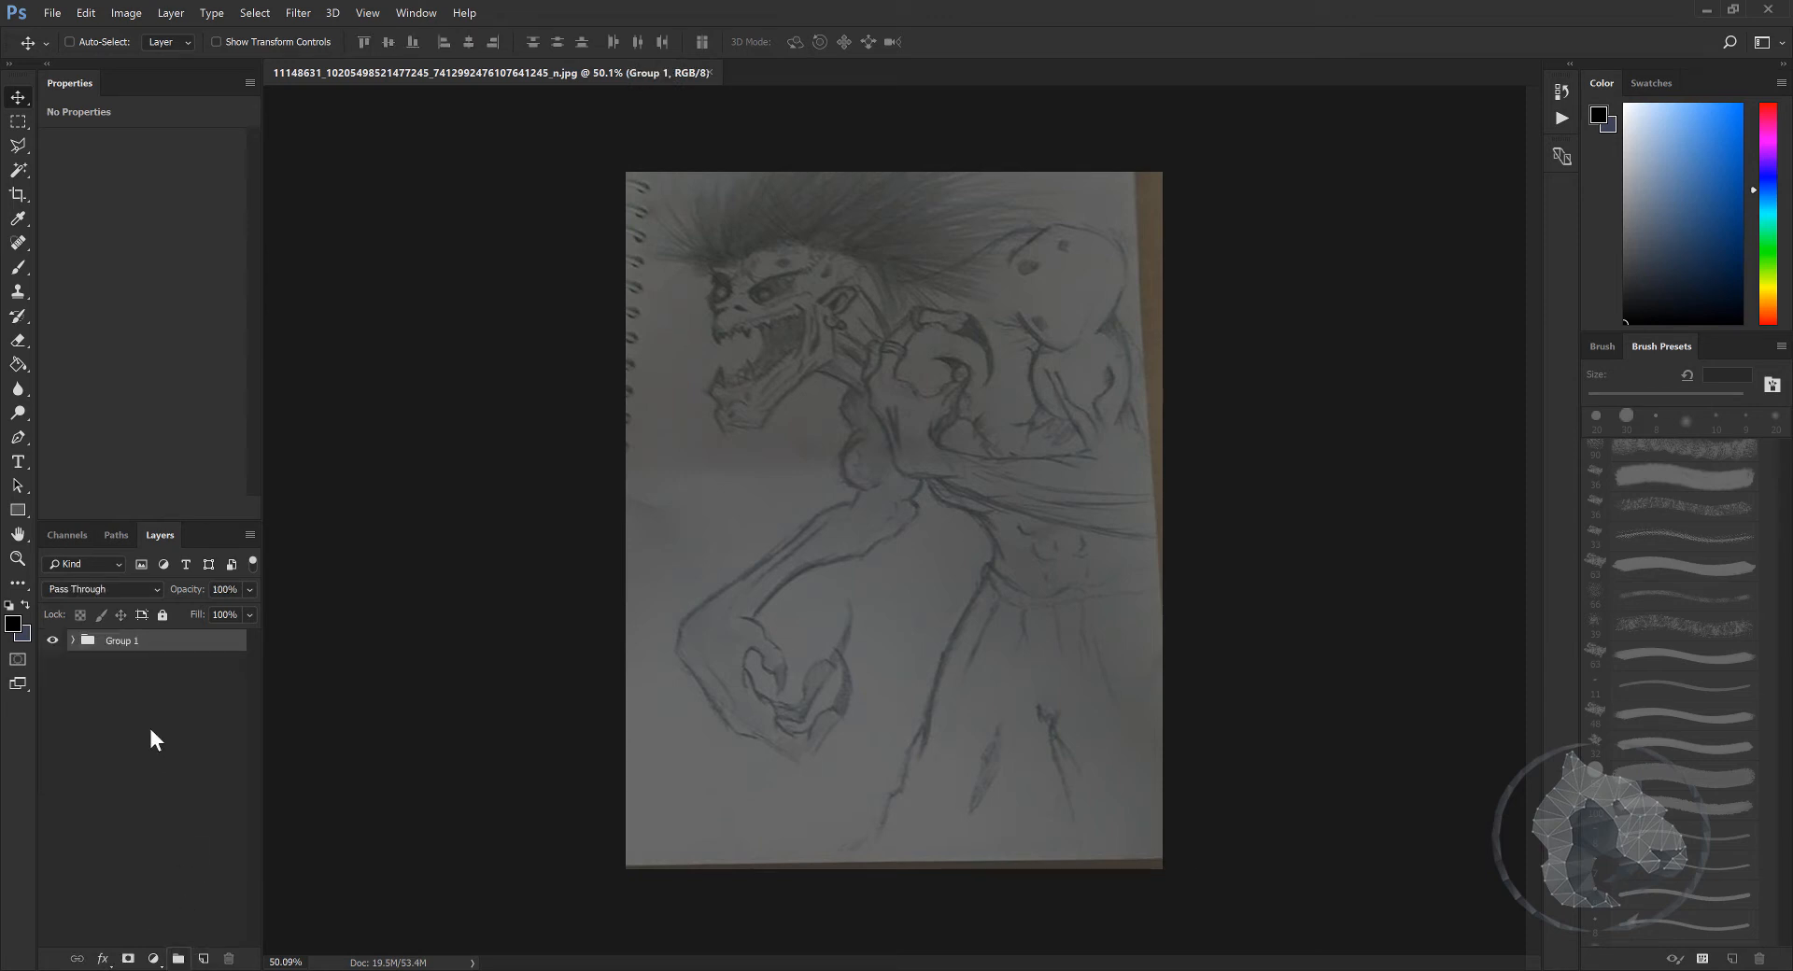
double_click(122, 642)
text(Trace)
key(Return)
click(163, 616)
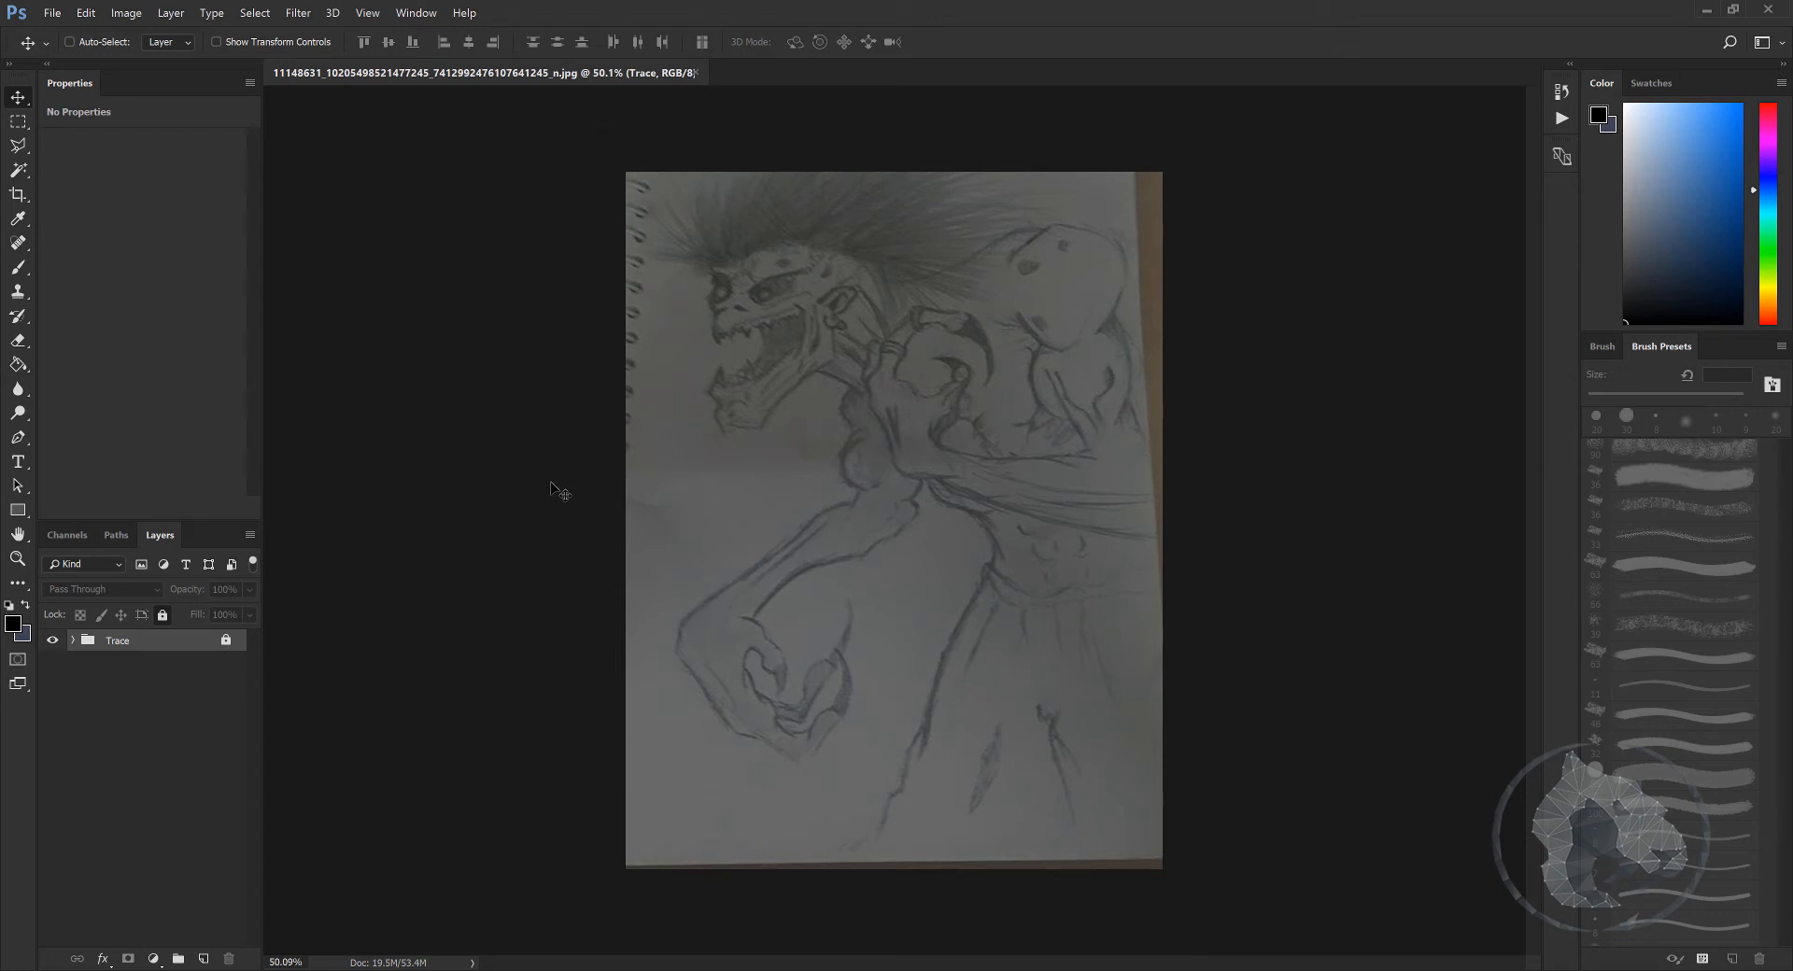
Step: Create a new layer above the Trace group and test the 8 px brush preset with a short stroke, undoing the stroke
key(b)
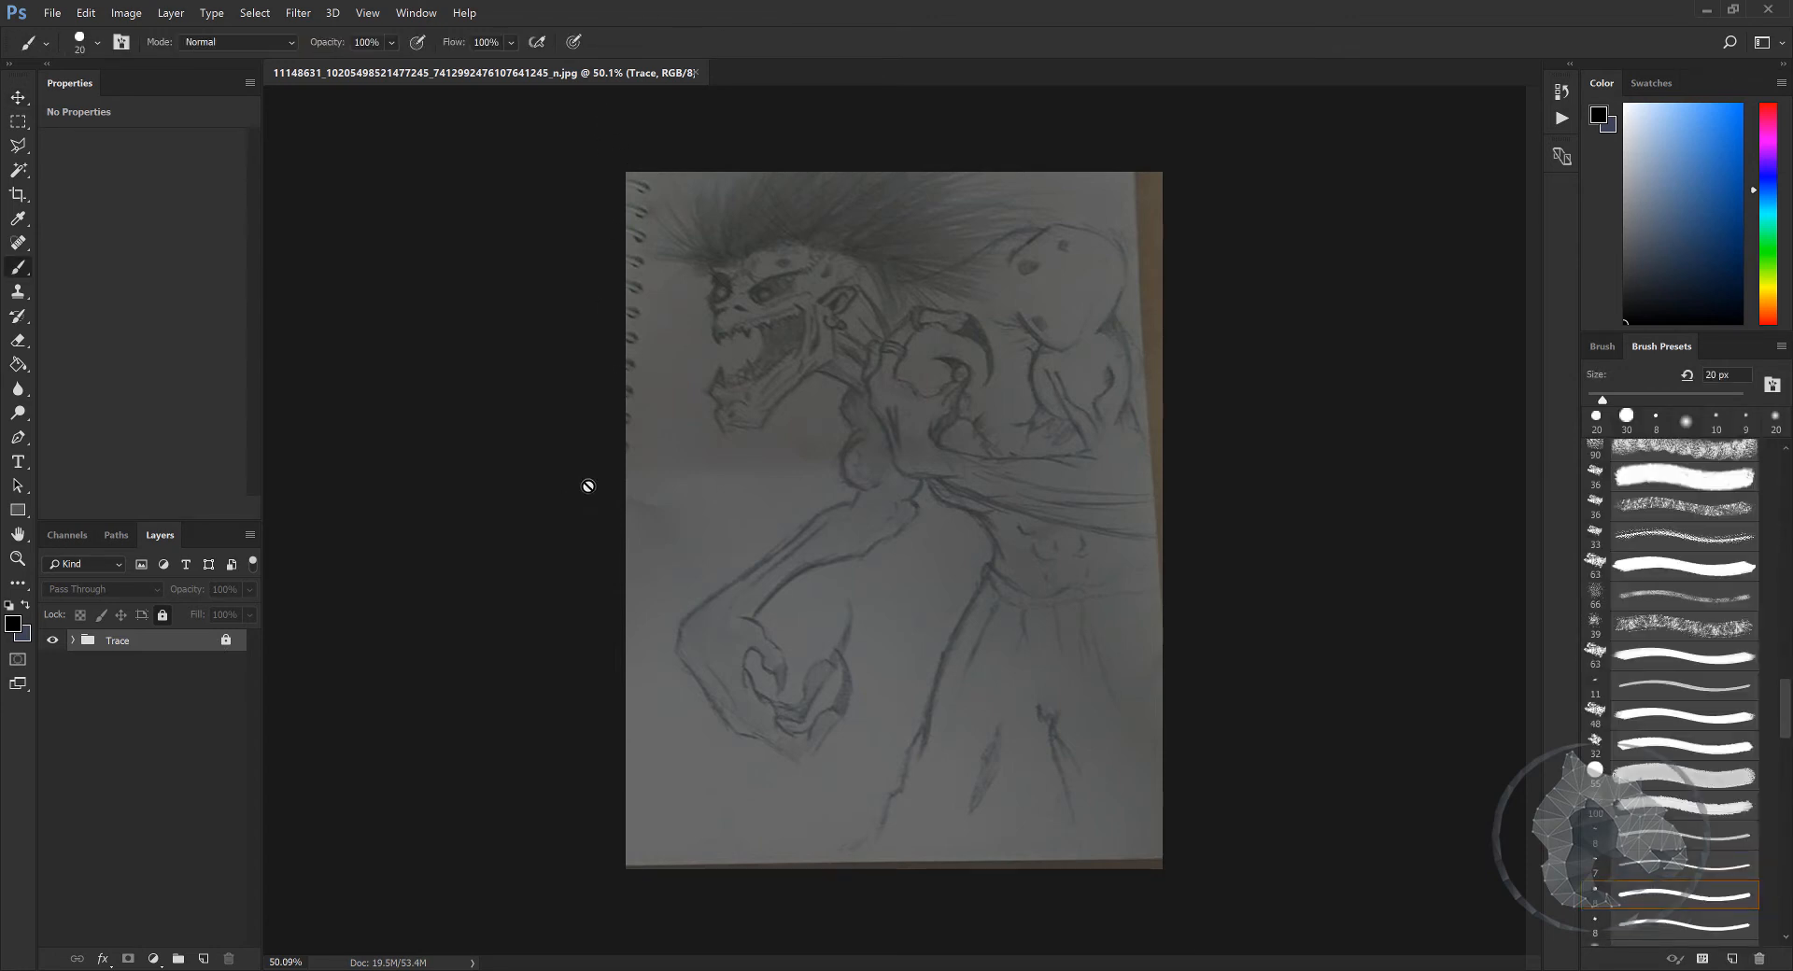
click(204, 958)
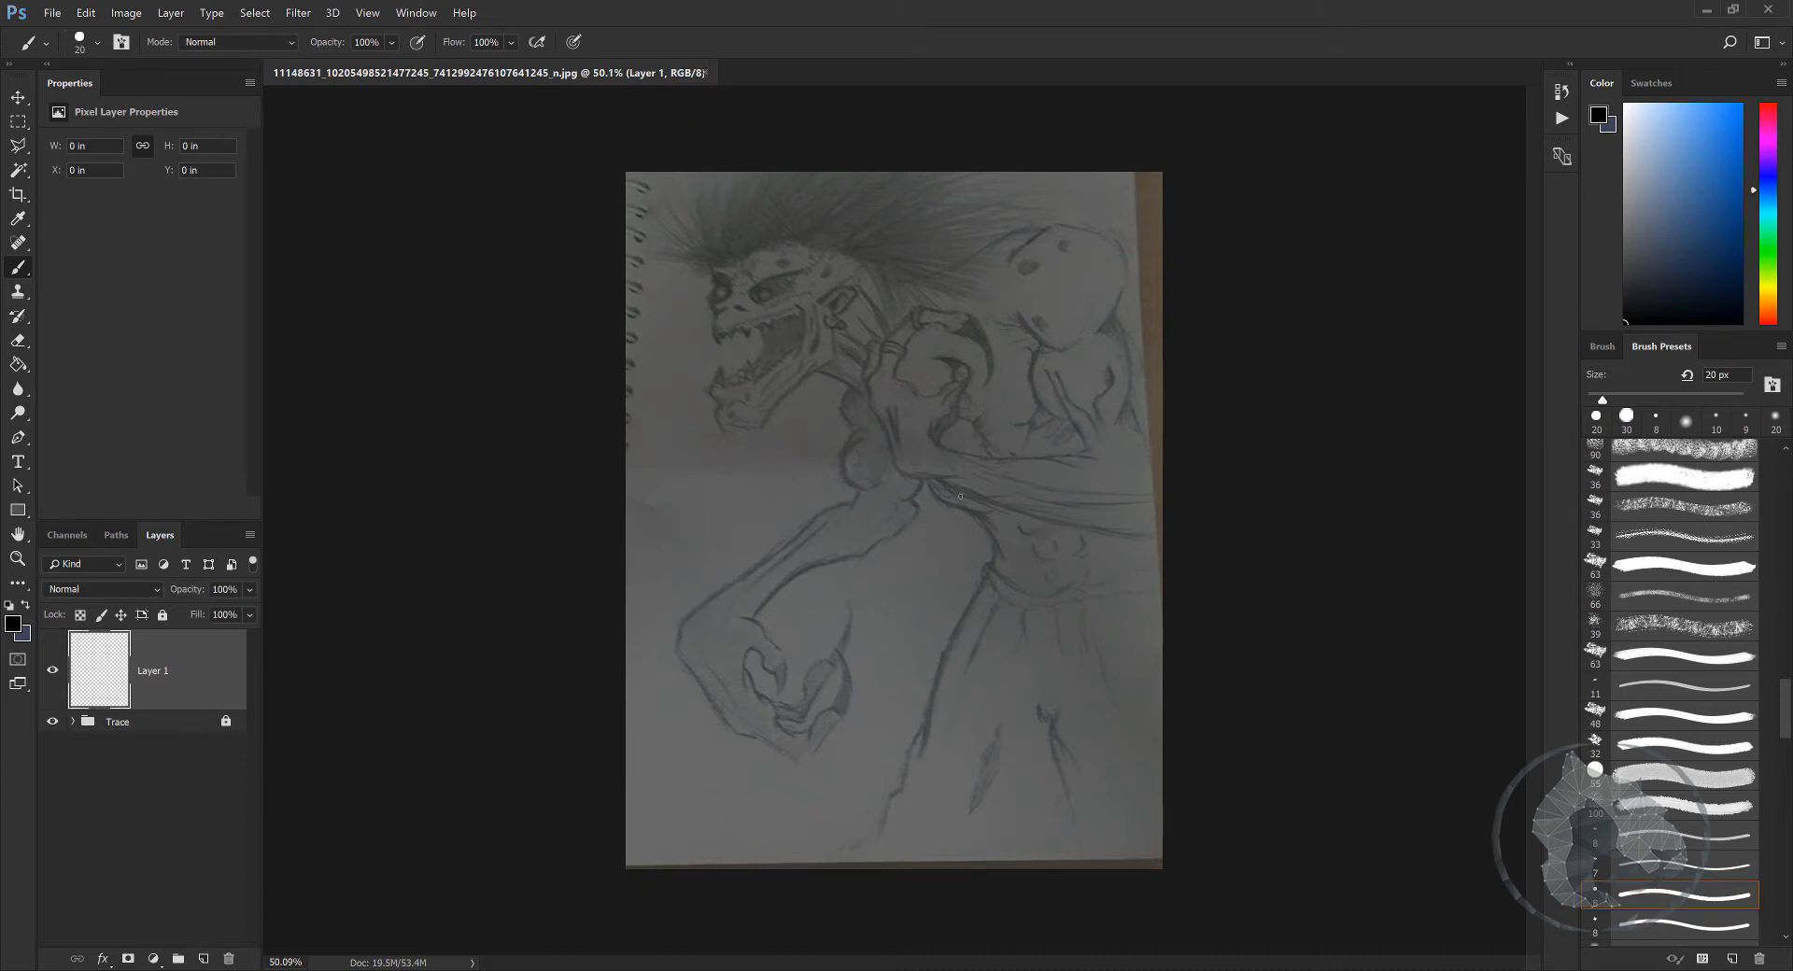
click(1600, 898)
drag(703, 453, 709, 507)
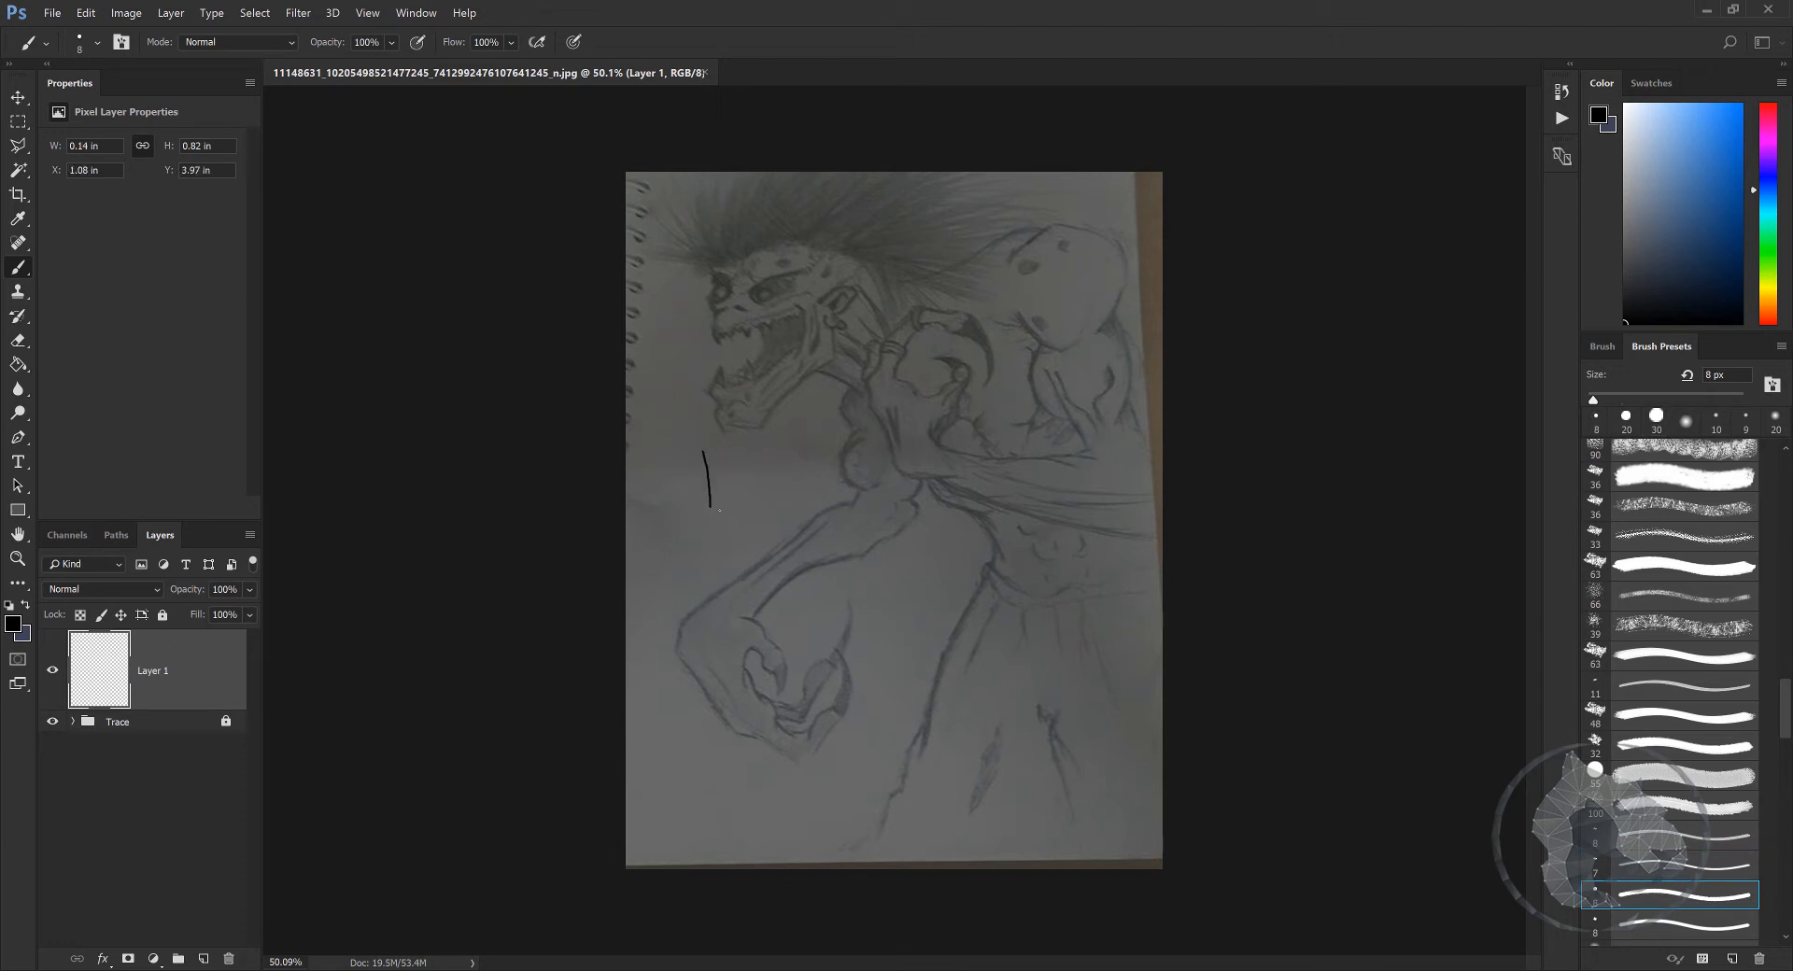
key(ctrl+z)
Step: Increase the brush size to 20 px and test it with a short diagonal stroke, undoing the stroke
key(bracketright)
key(bracketright)
key(bracketright)
key(bracketright)
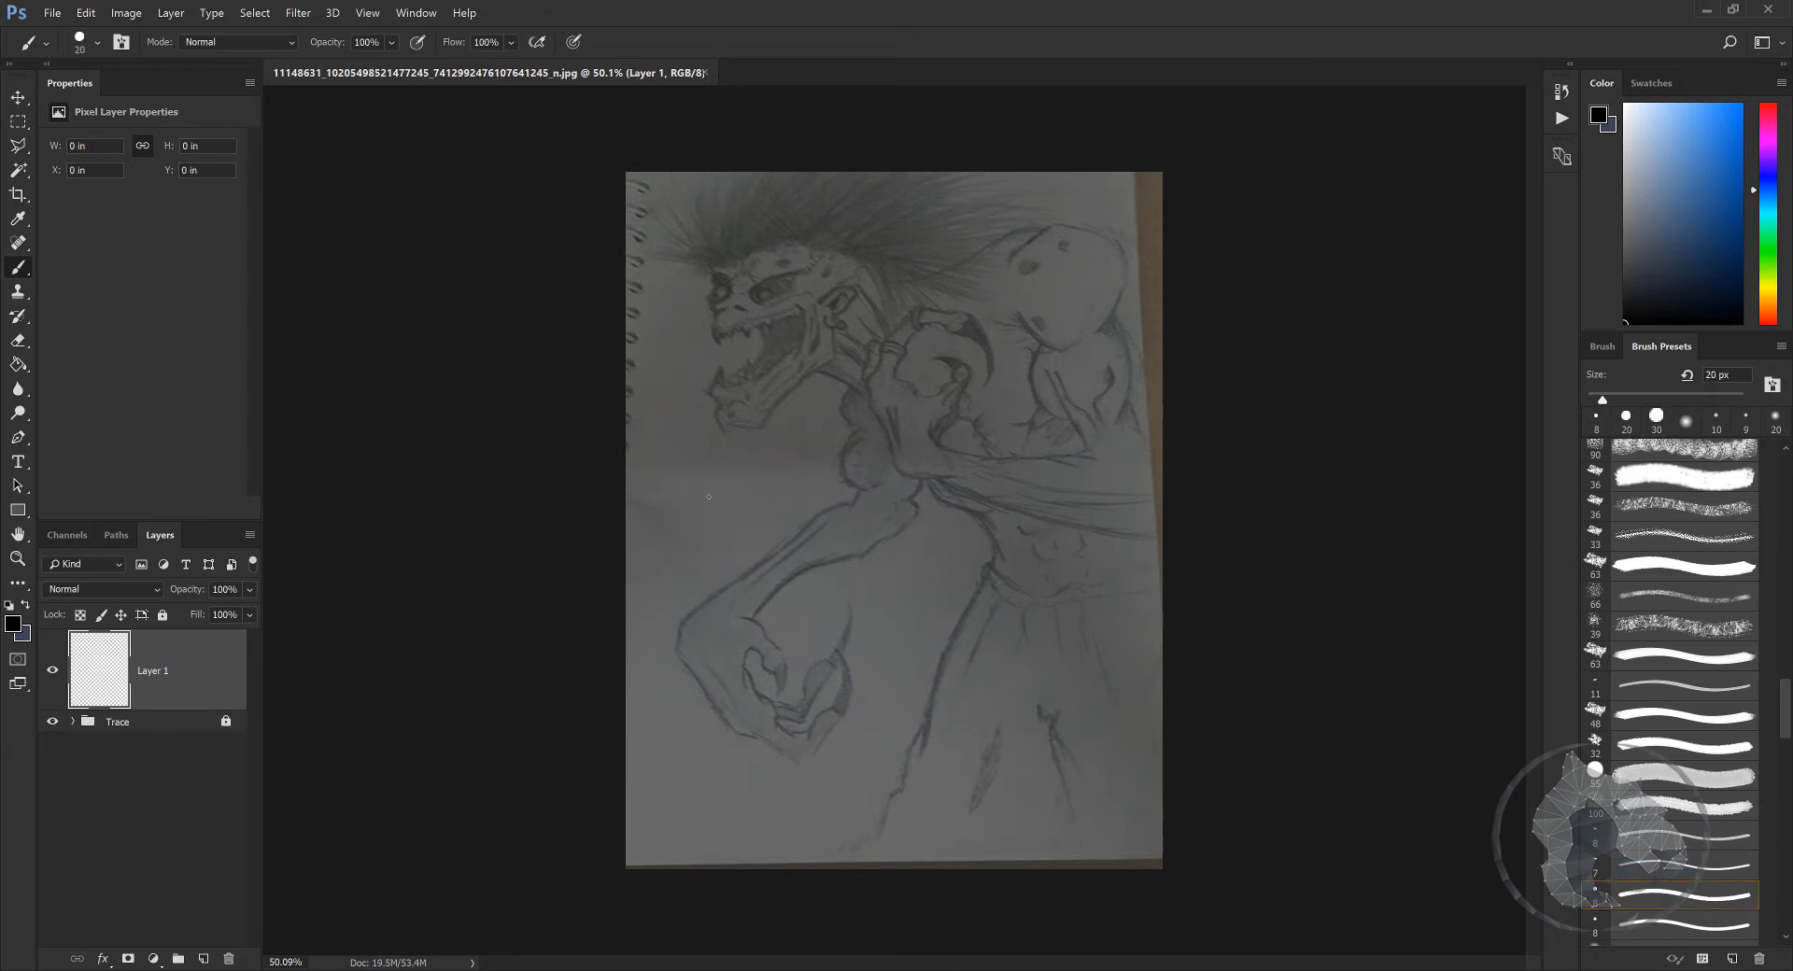
drag(712, 496, 744, 532)
key(ctrl+z)
Step: Create a new action set named Inkin_brush
click(414, 14)
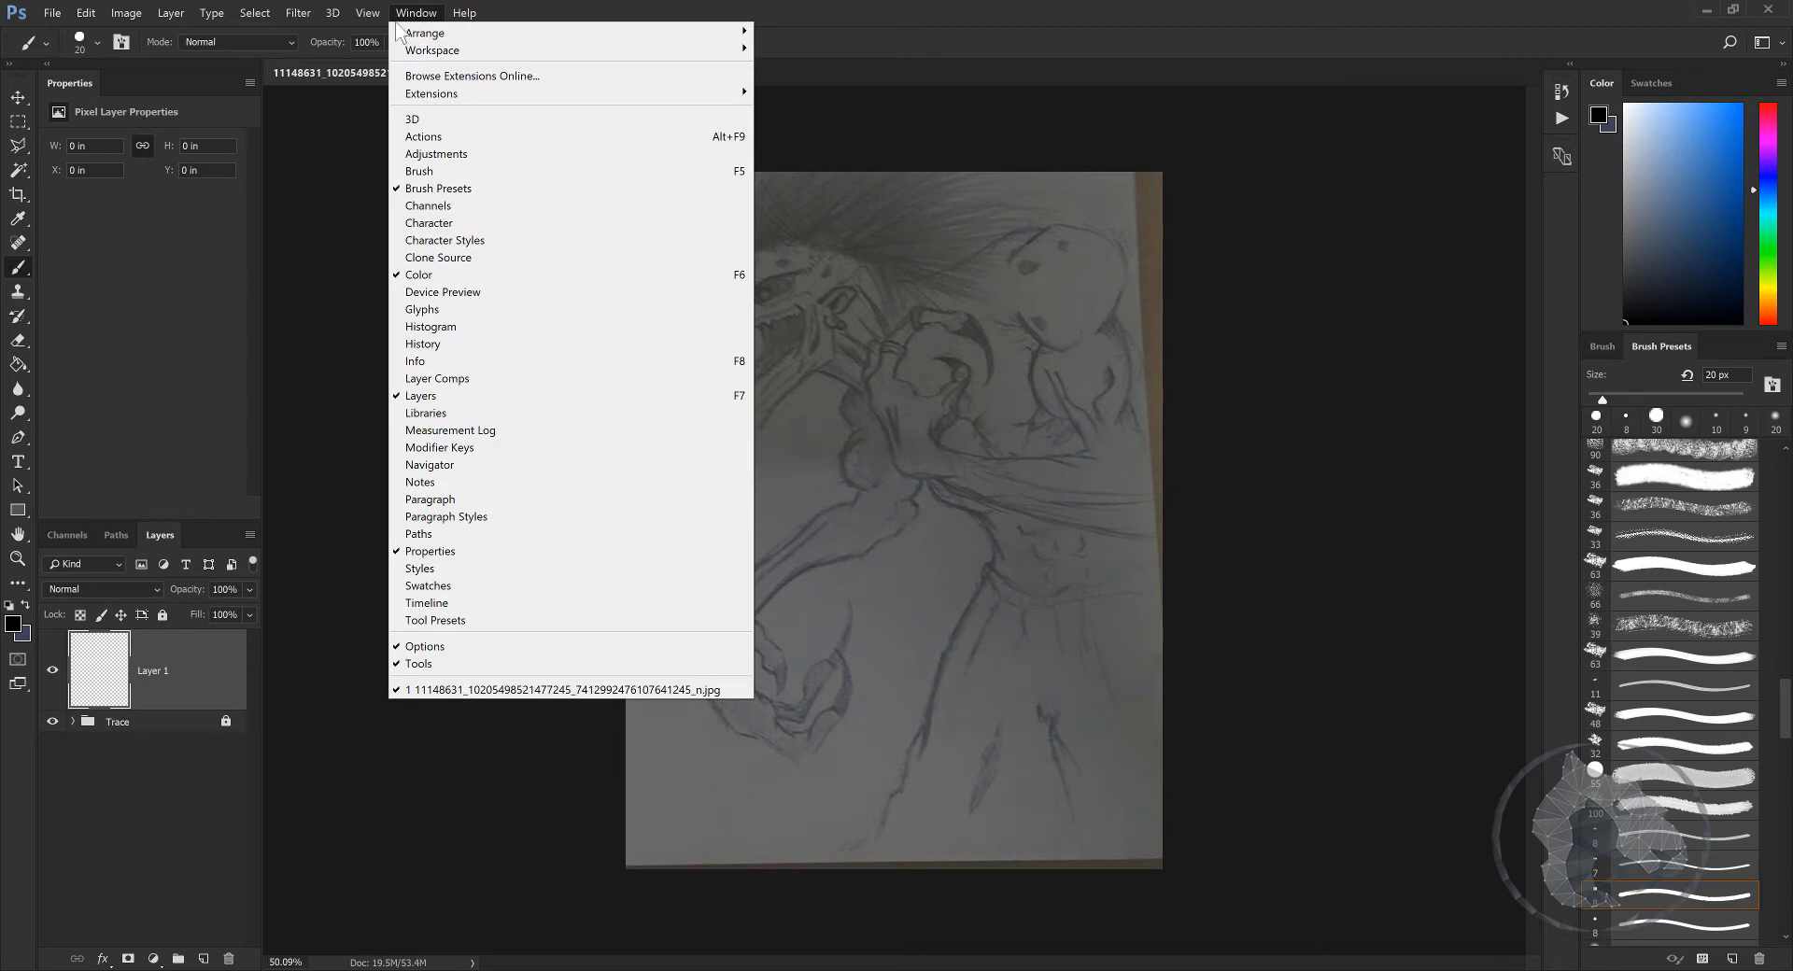
click(429, 137)
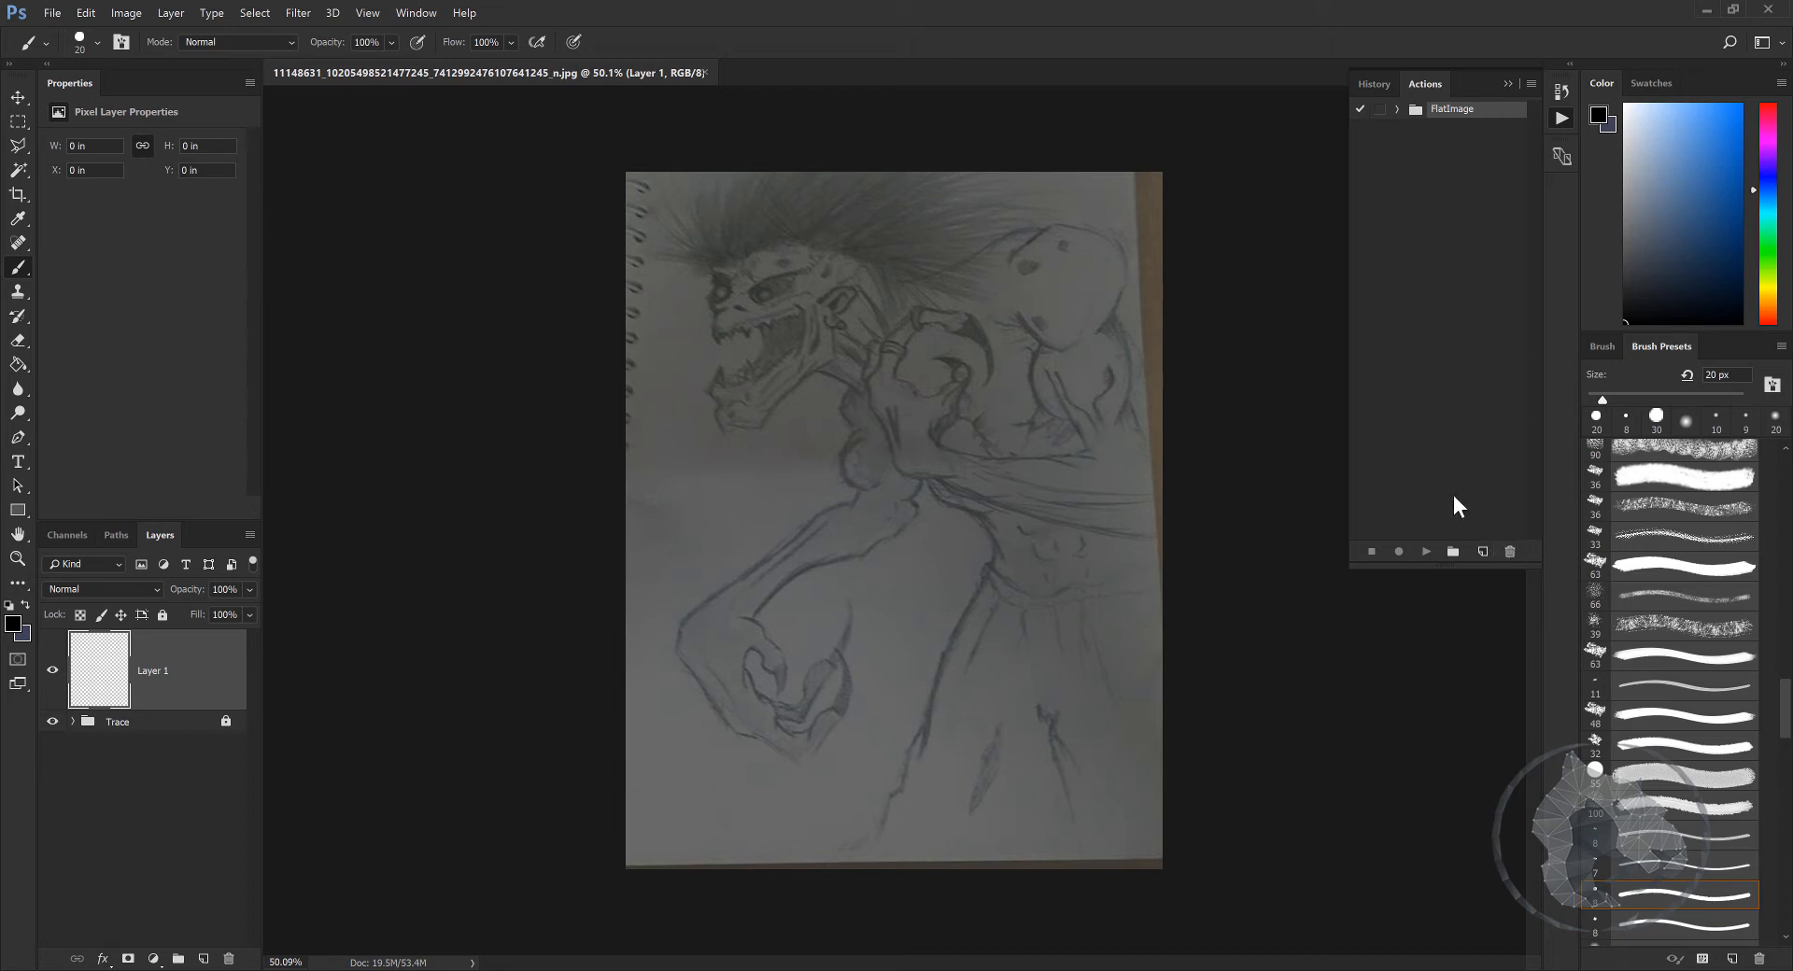
click(1453, 552)
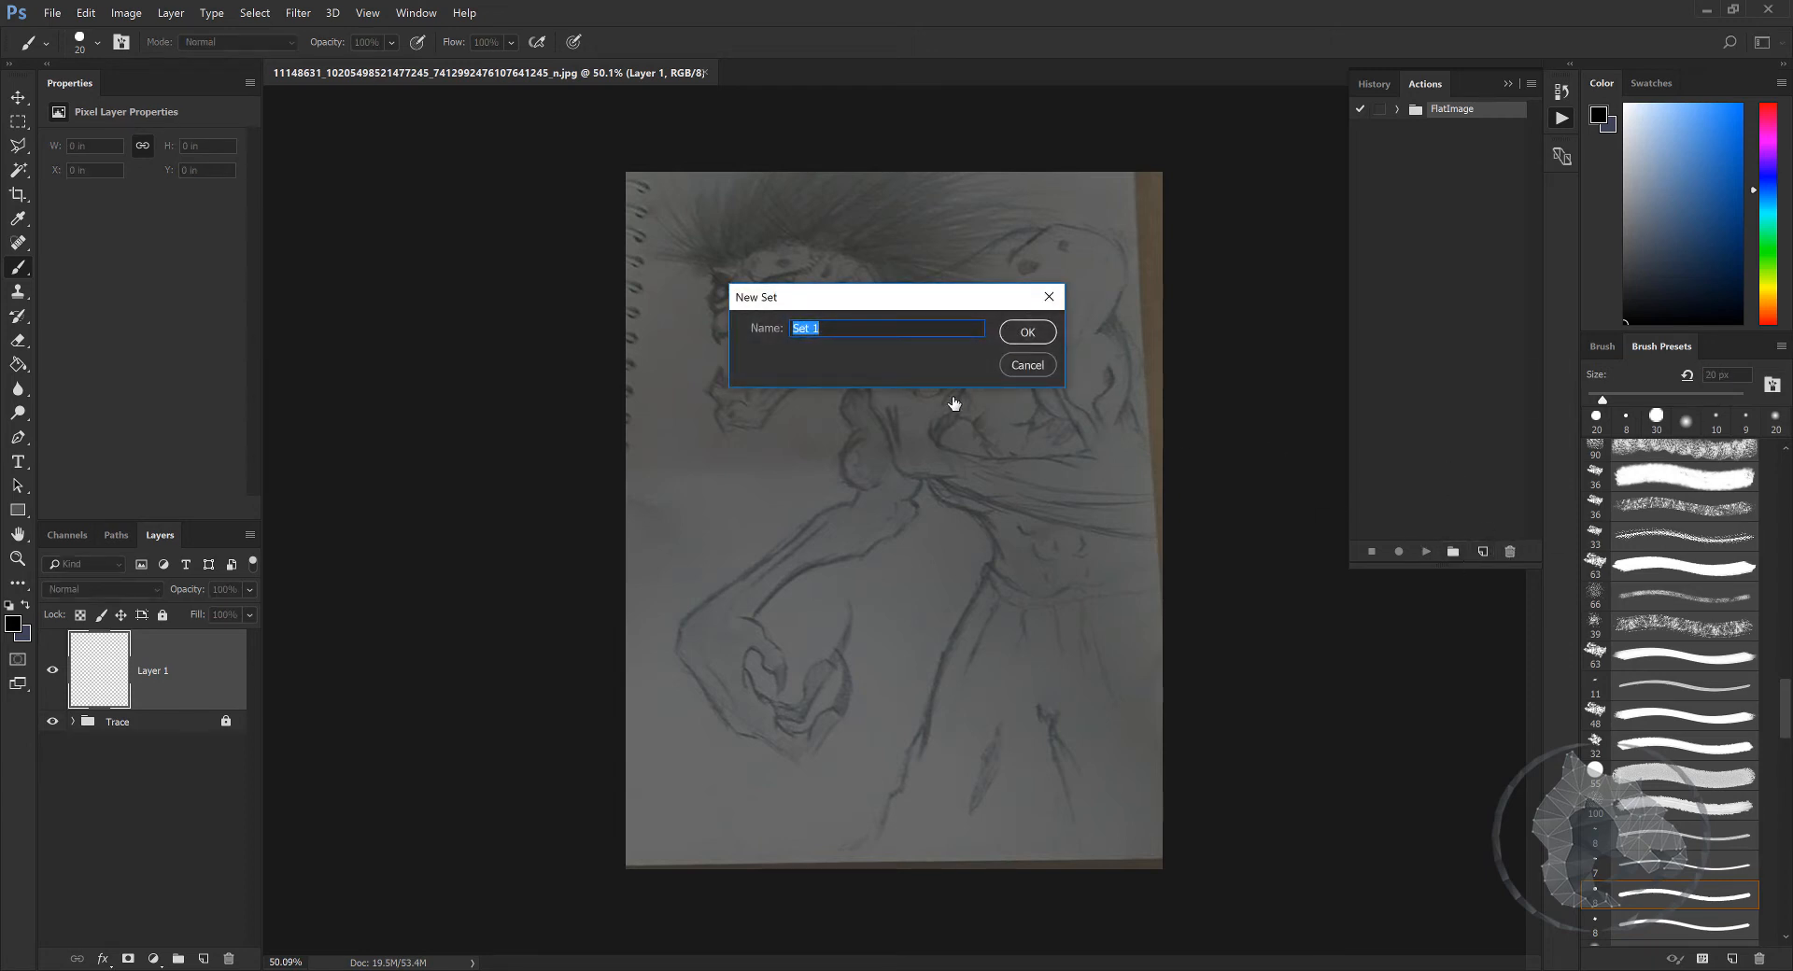
drag(848, 298, 742, 272)
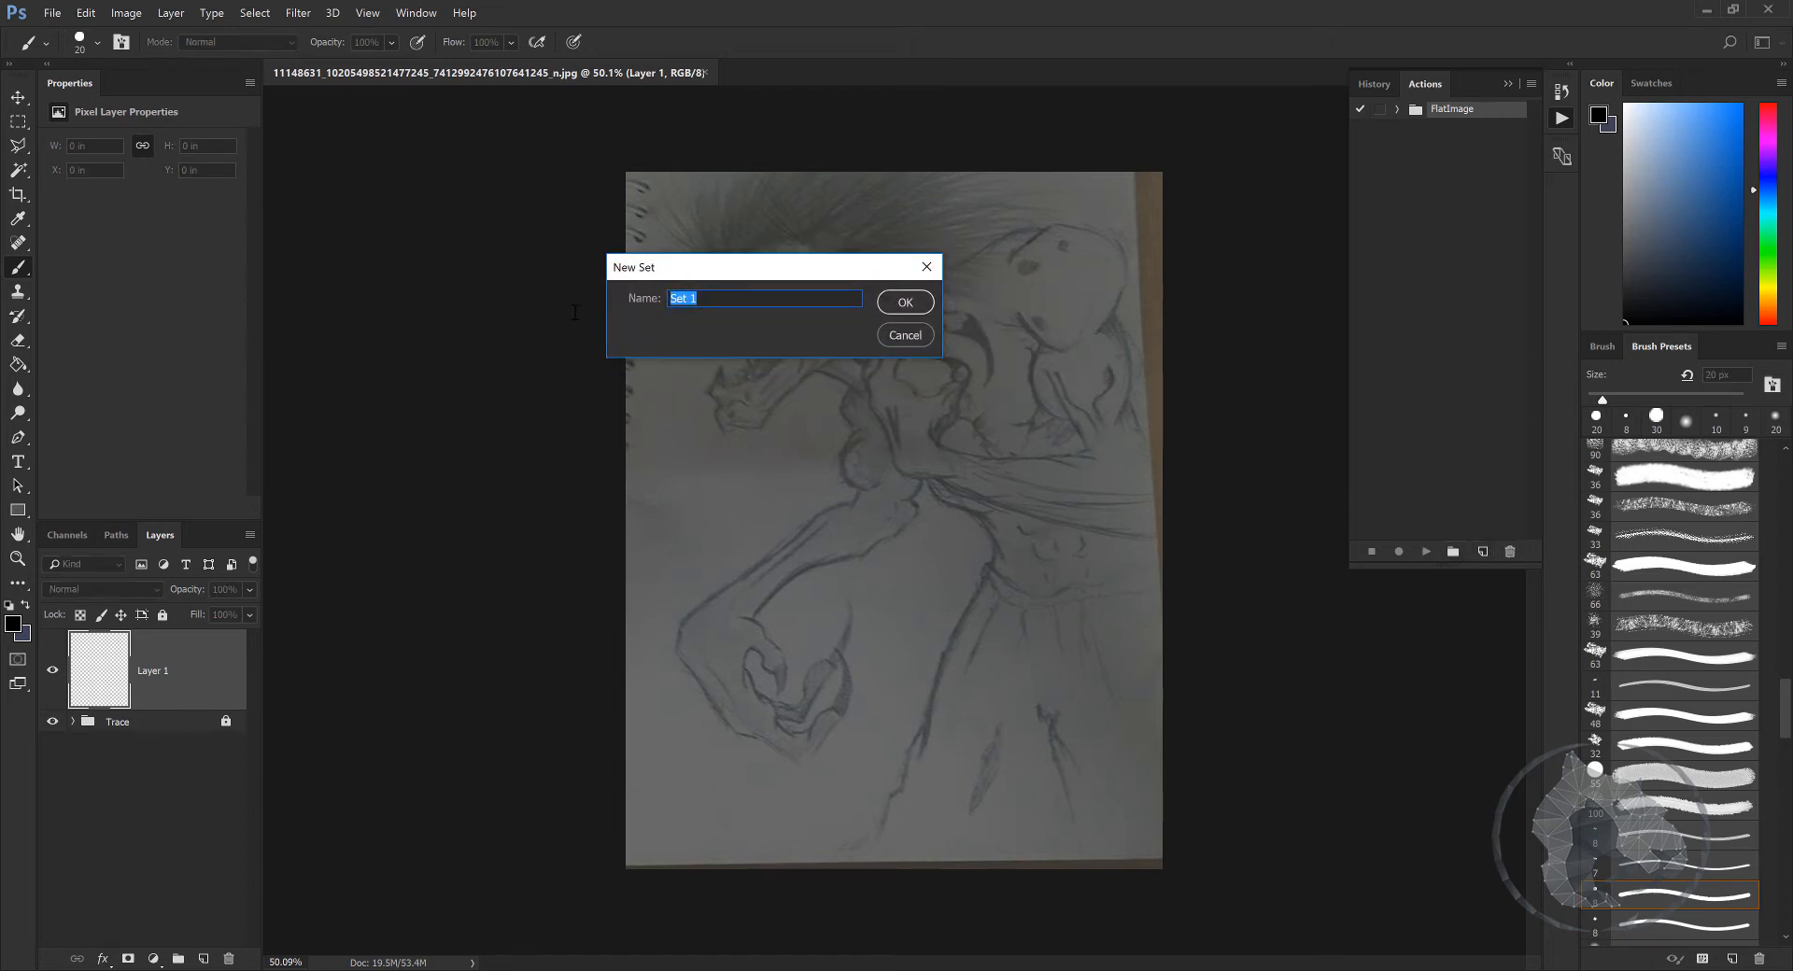
text(Inkin_brush)
click(906, 305)
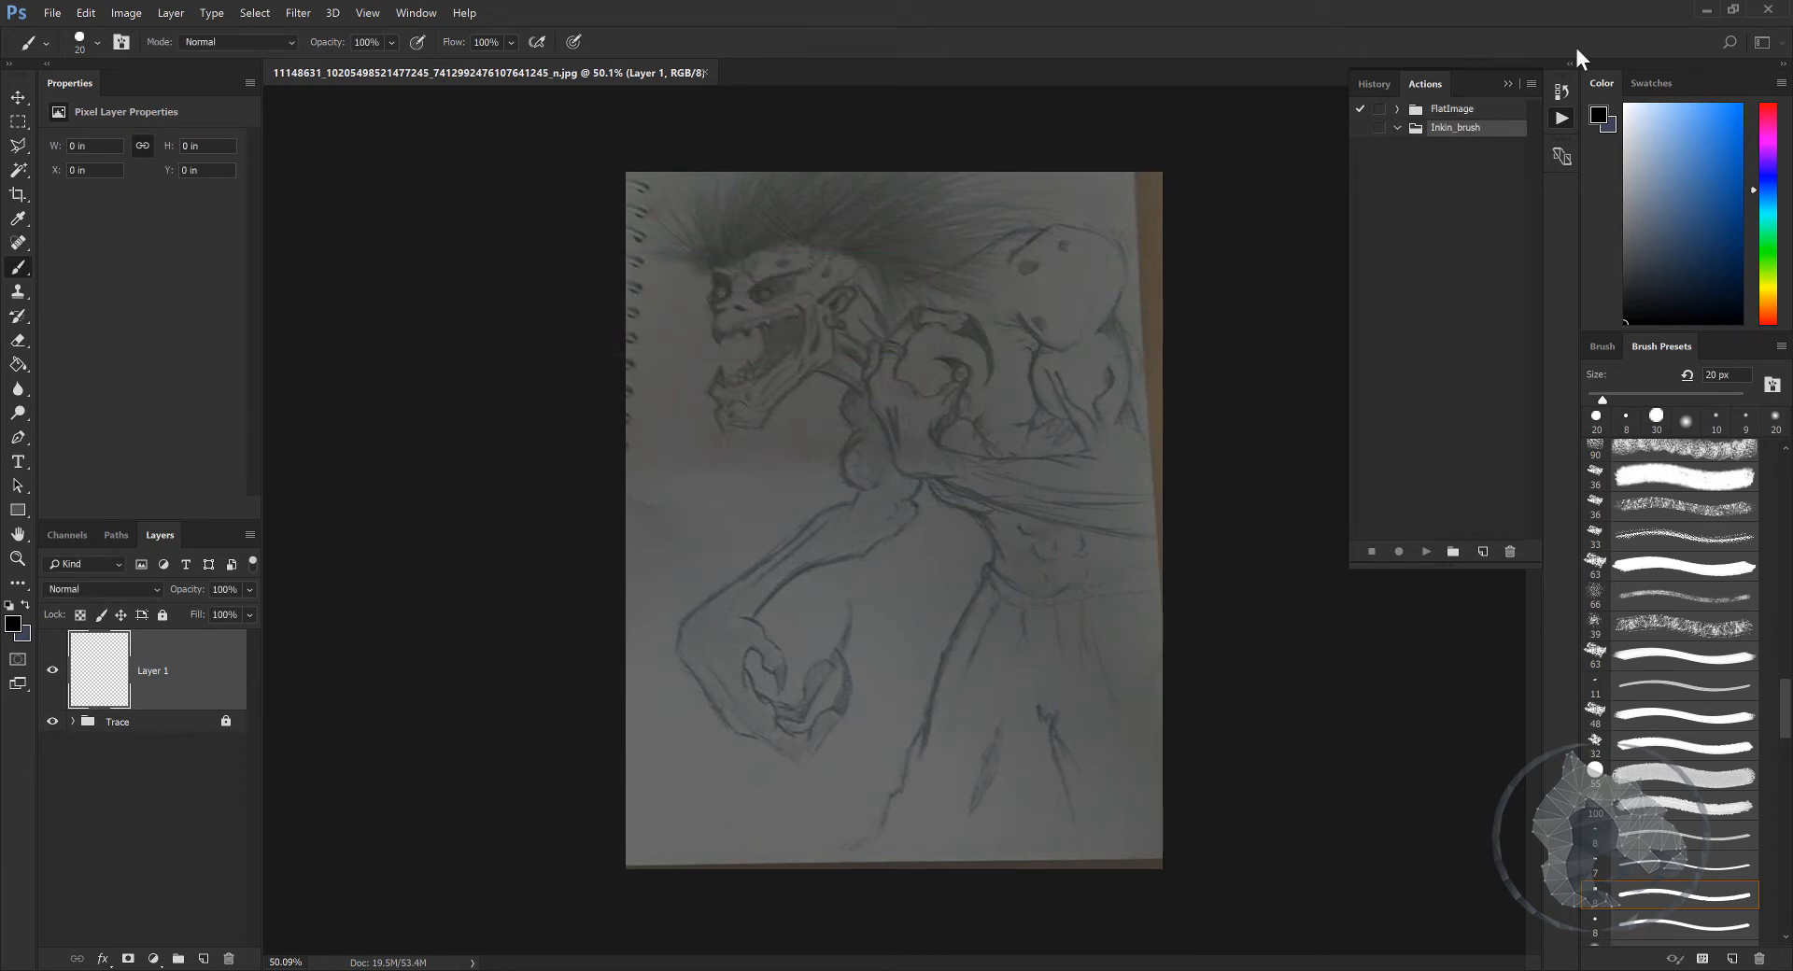
Step: Create an action named Round_ink_brush in the Inkin_brush set, assign function key F3 and a color label, and begin recording
click(1484, 556)
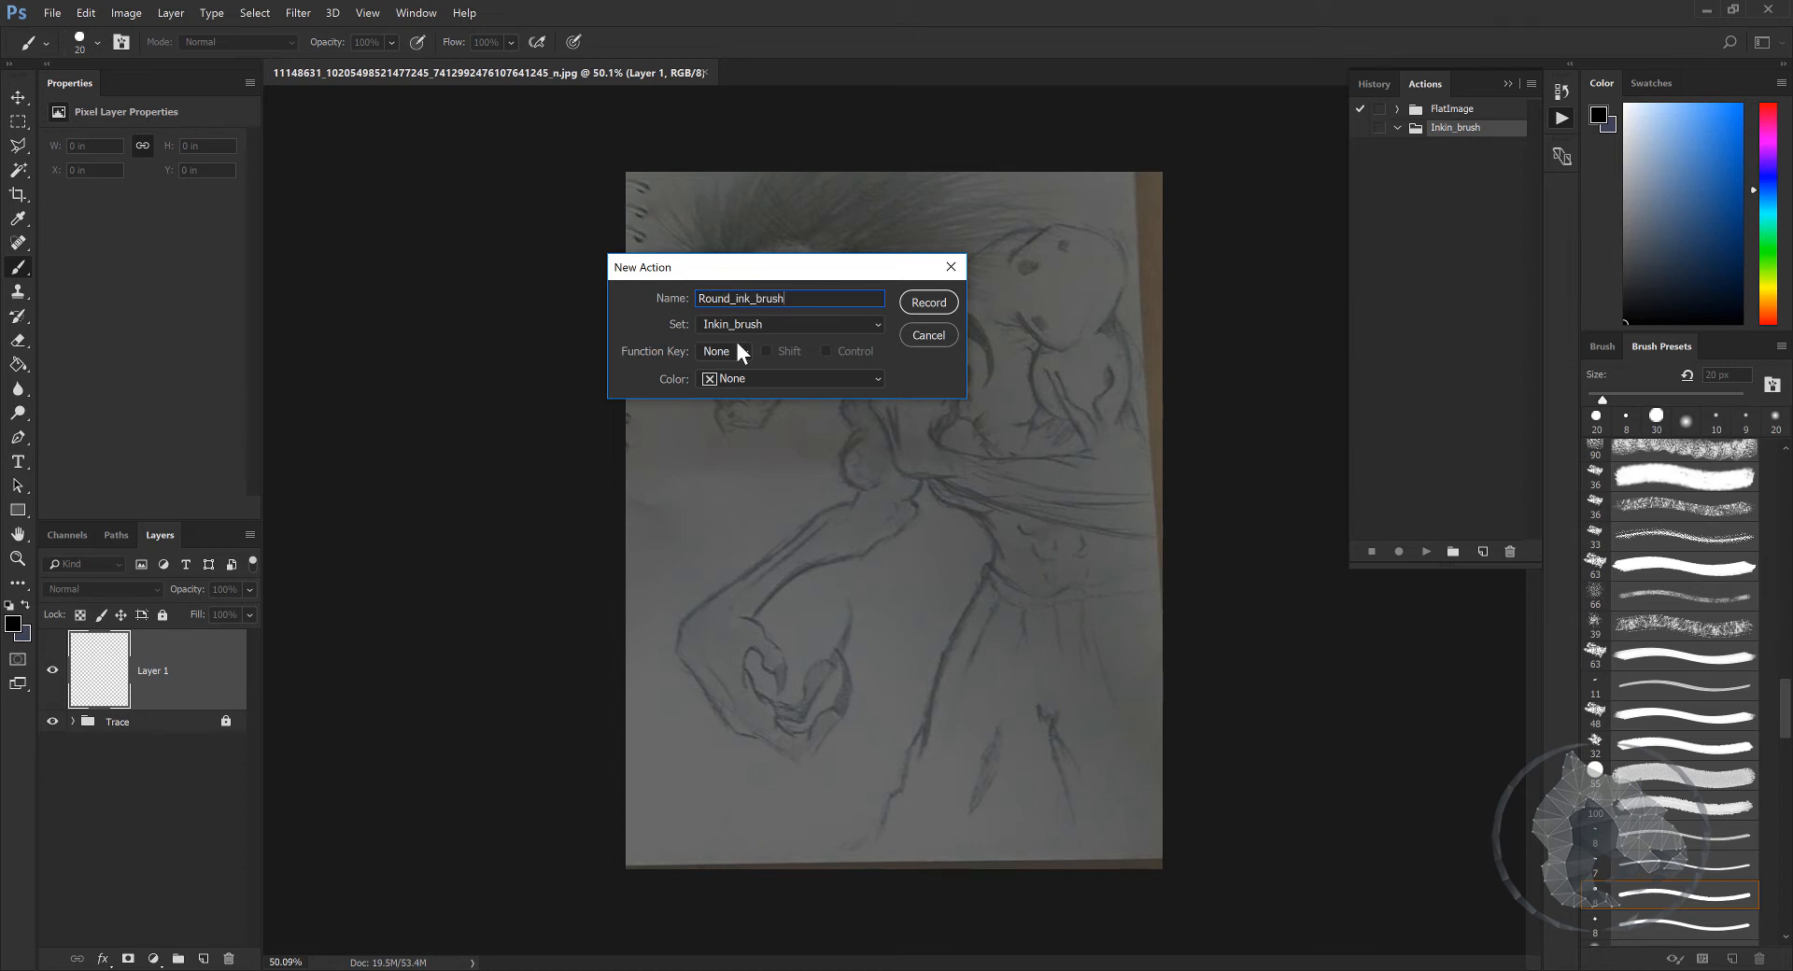
click(703, 324)
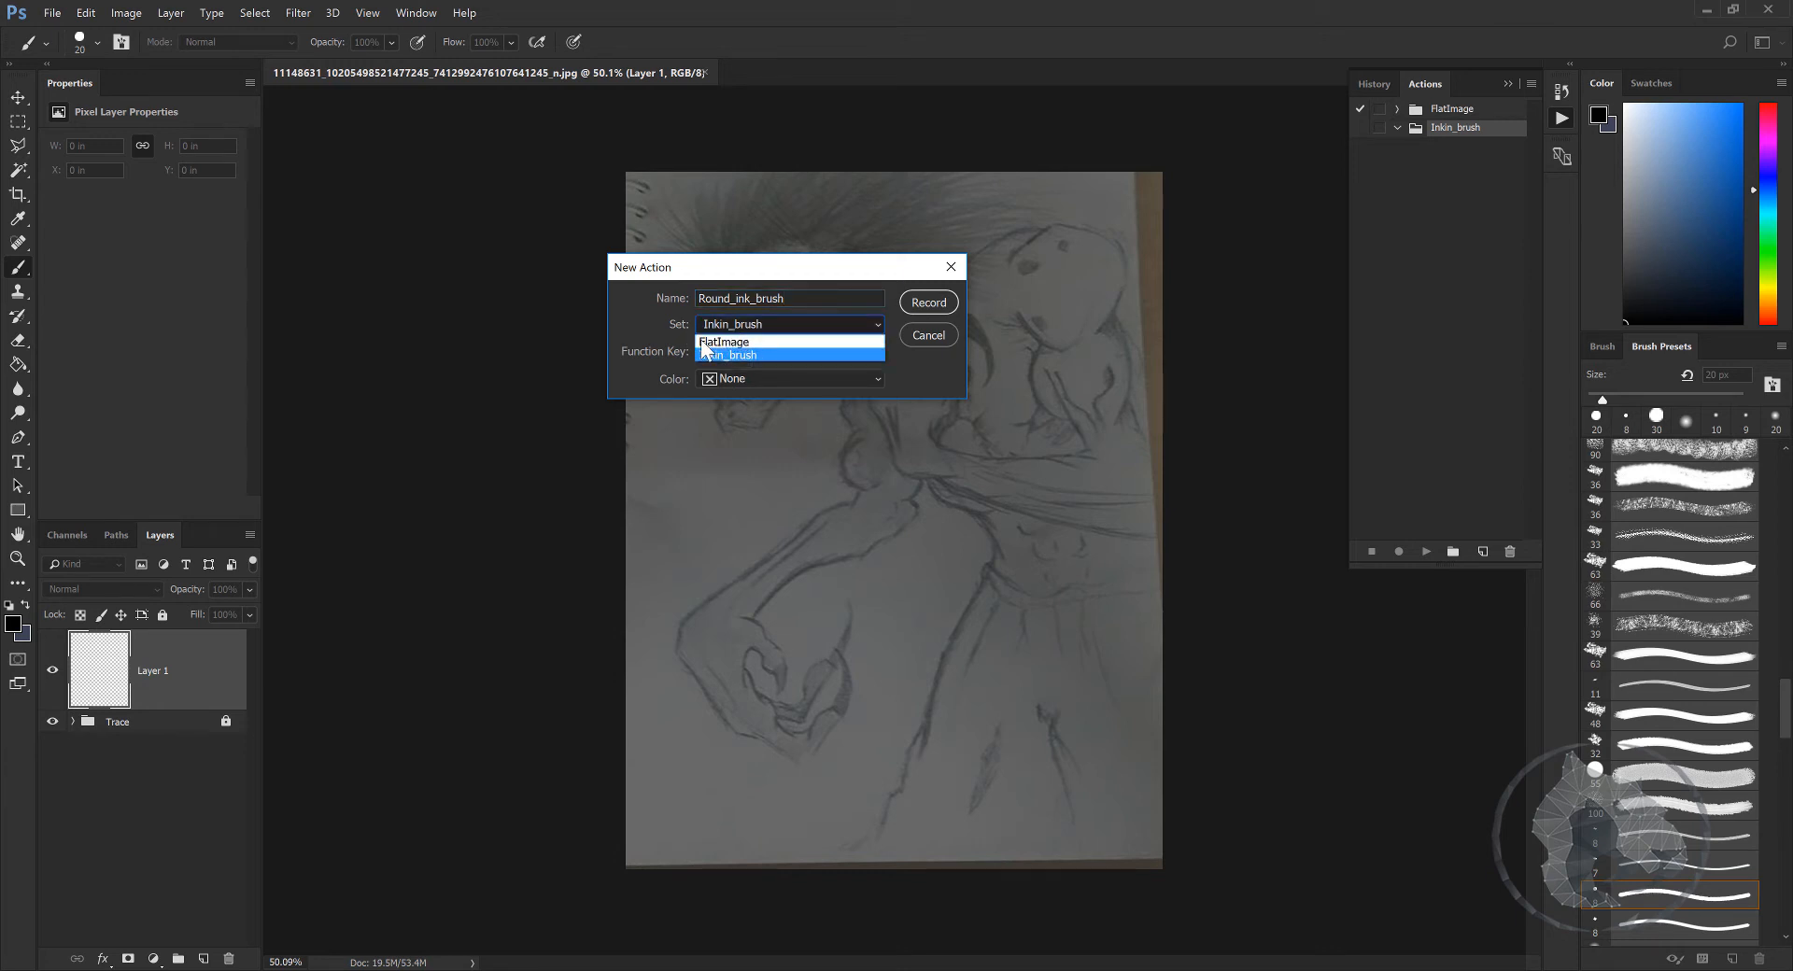
click(714, 355)
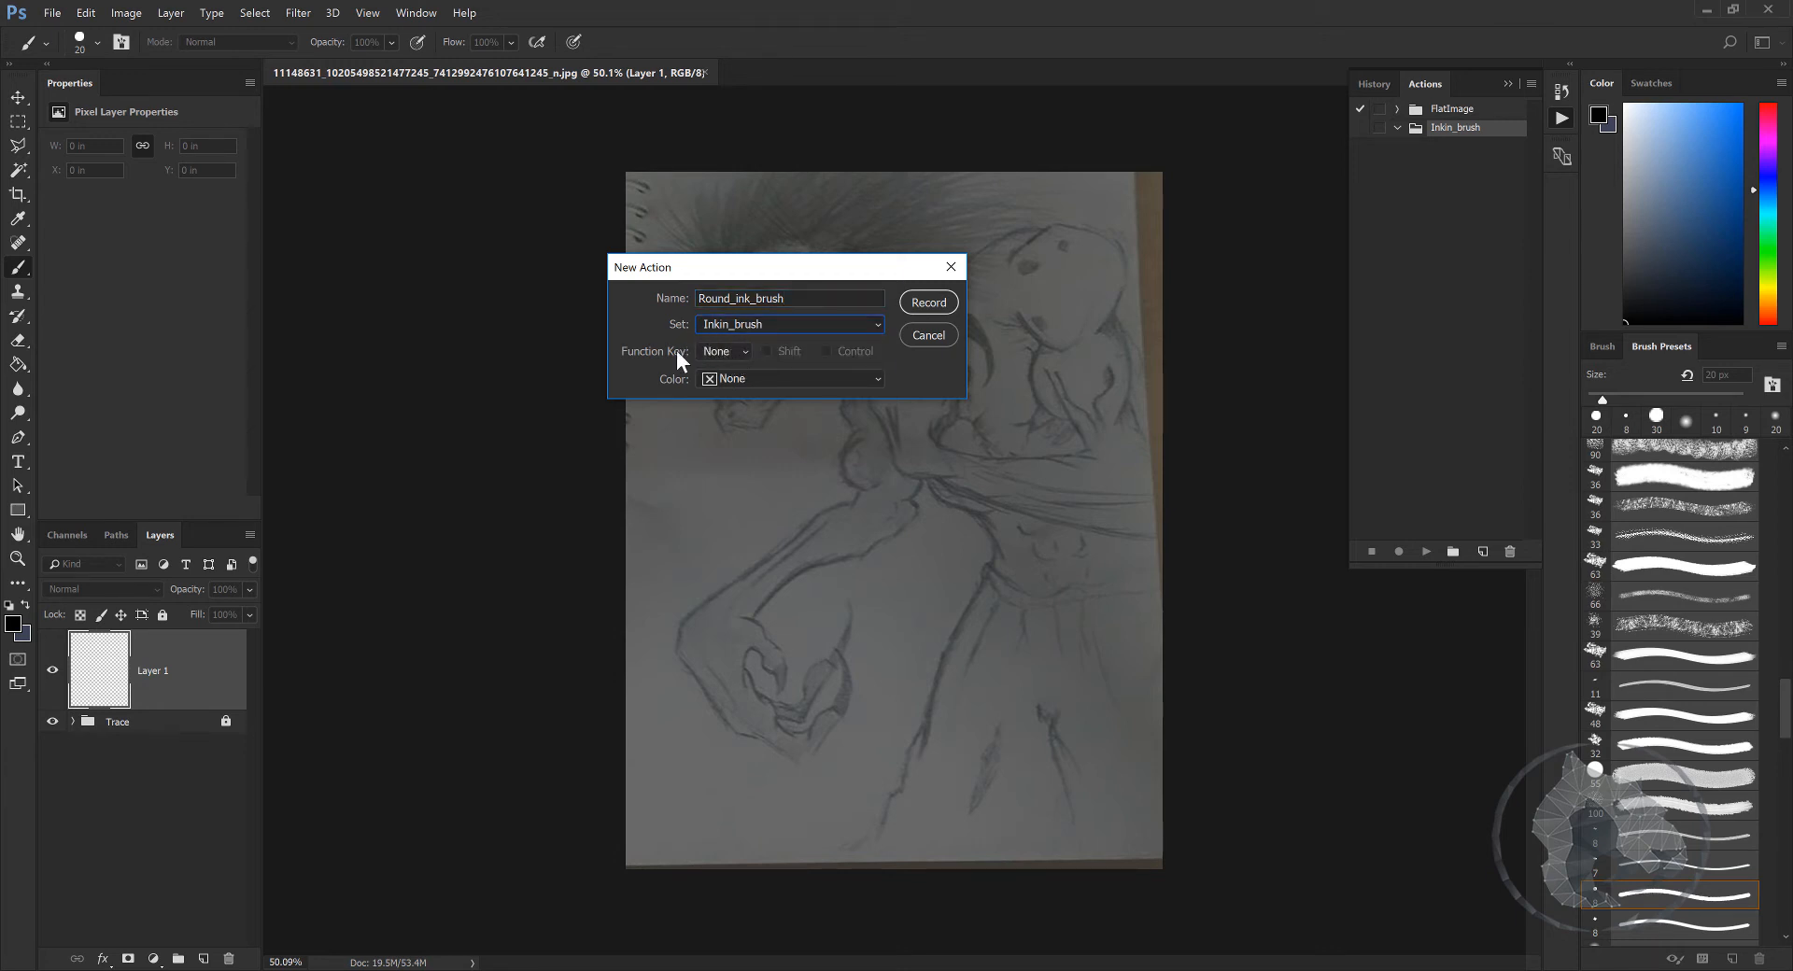
click(731, 355)
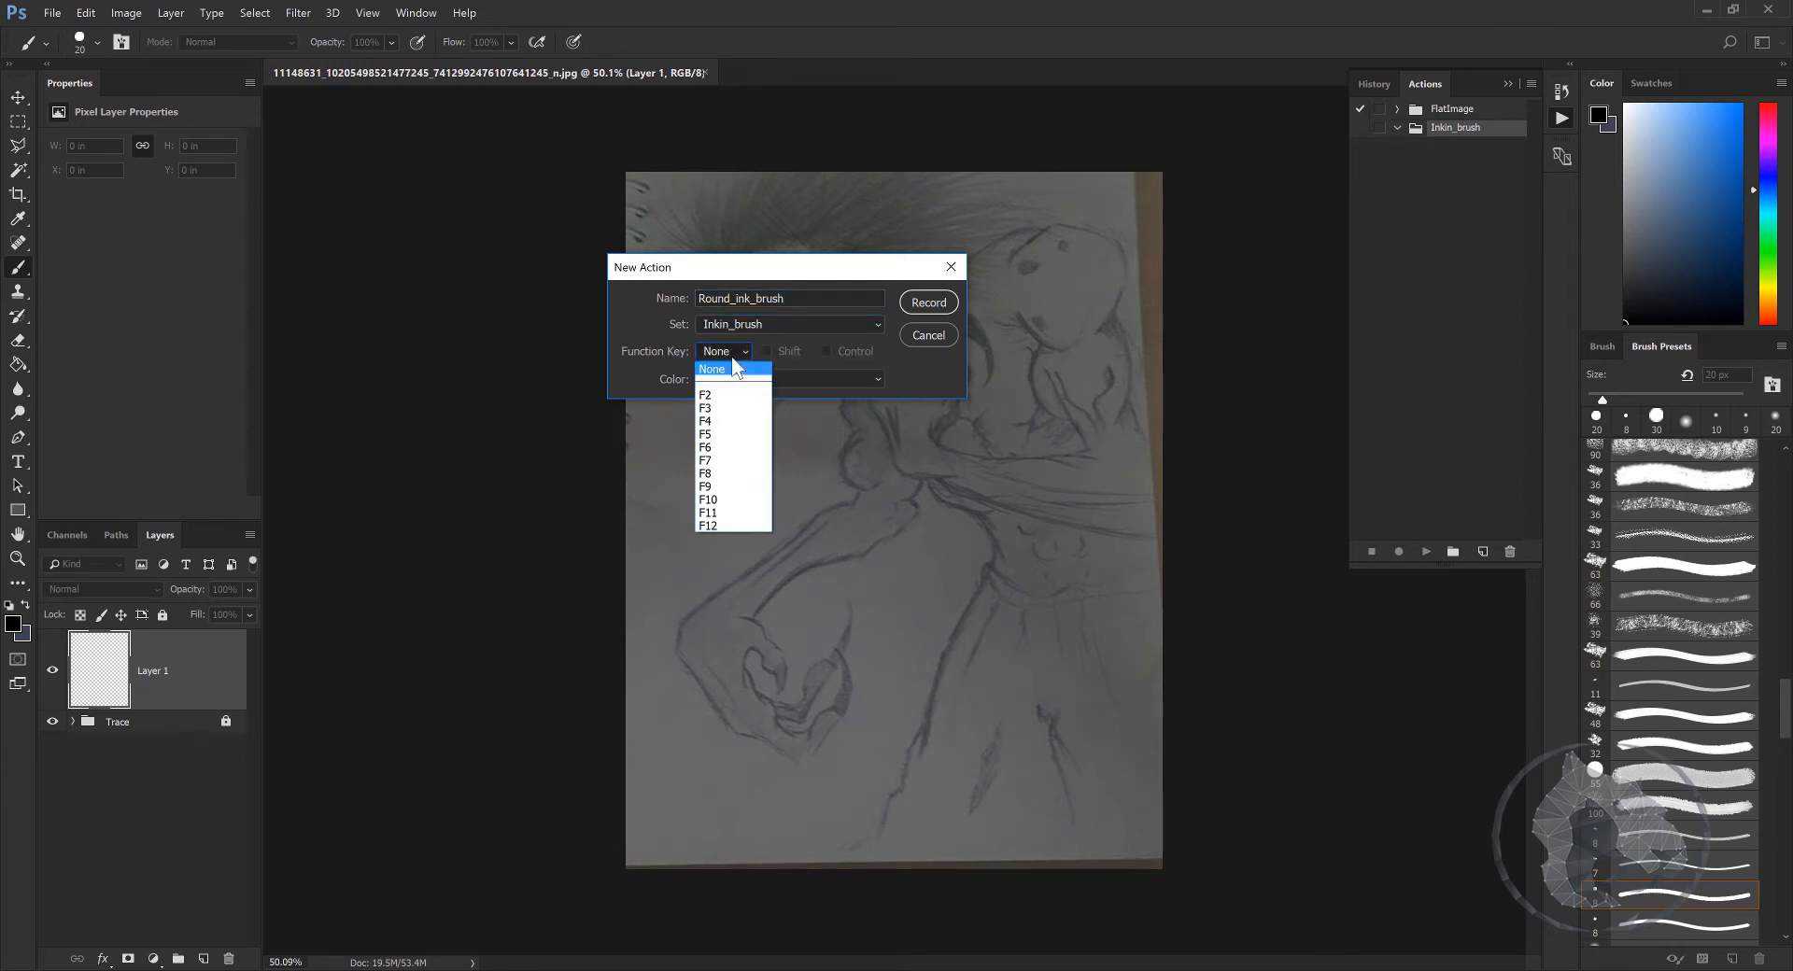
click(724, 410)
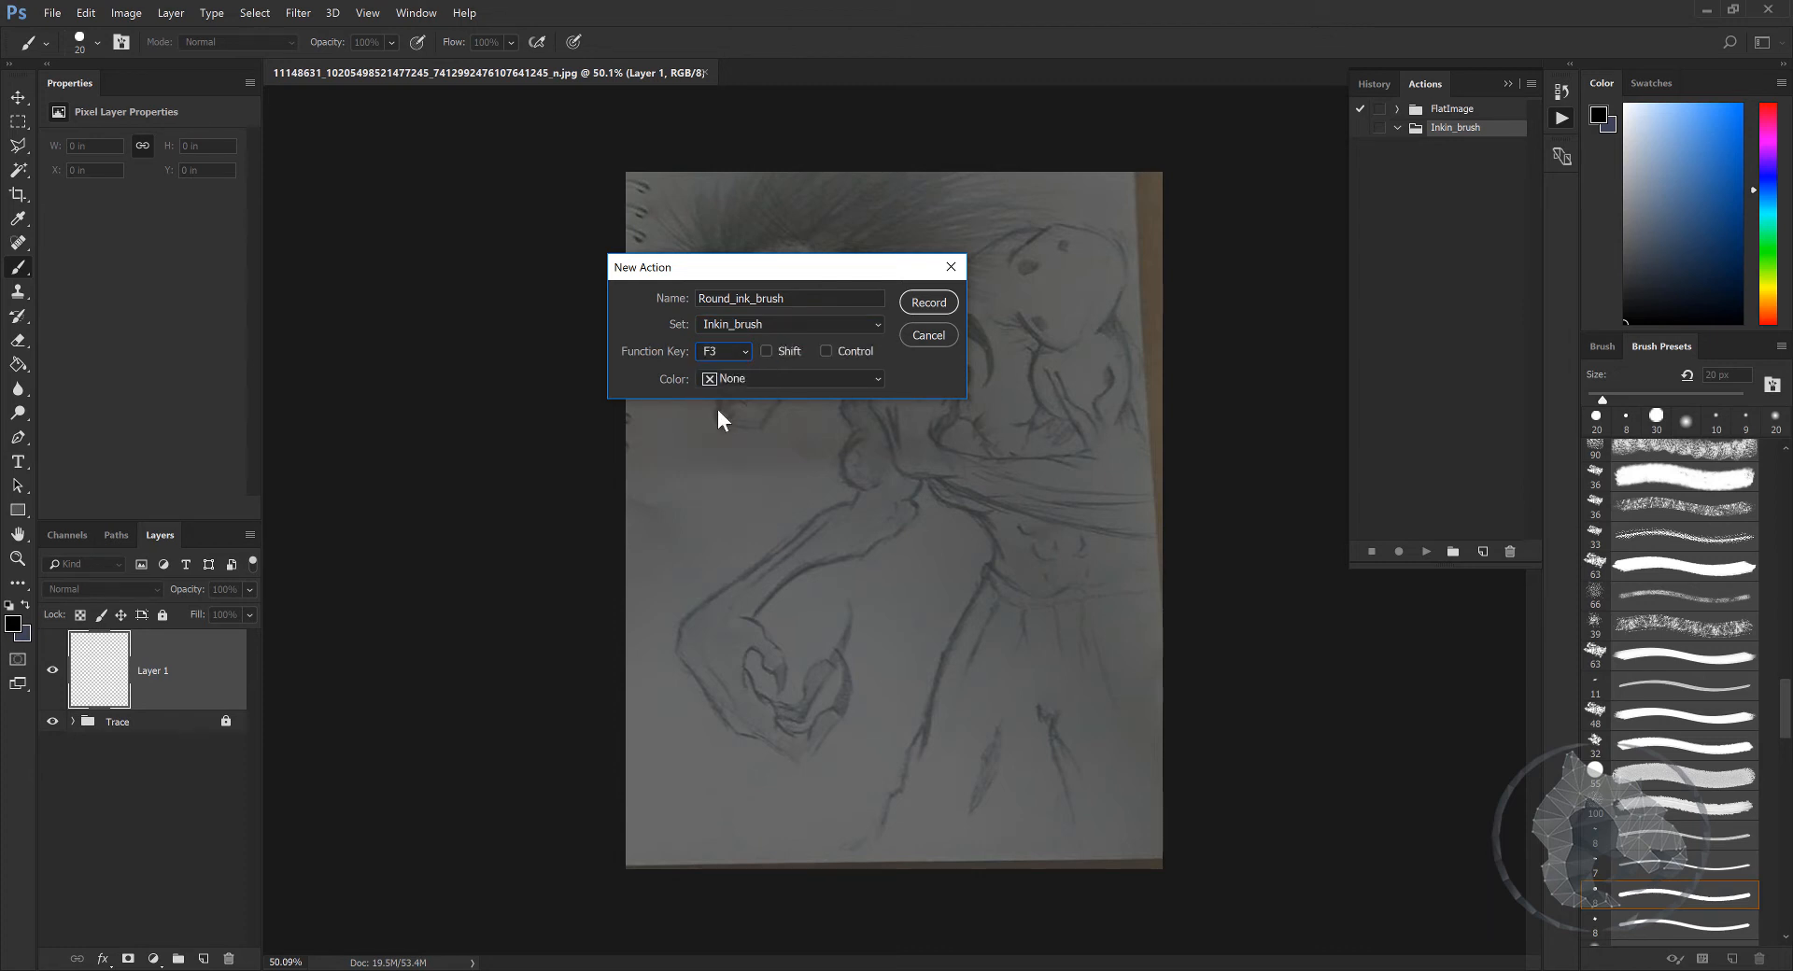
click(795, 377)
click(772, 457)
click(937, 305)
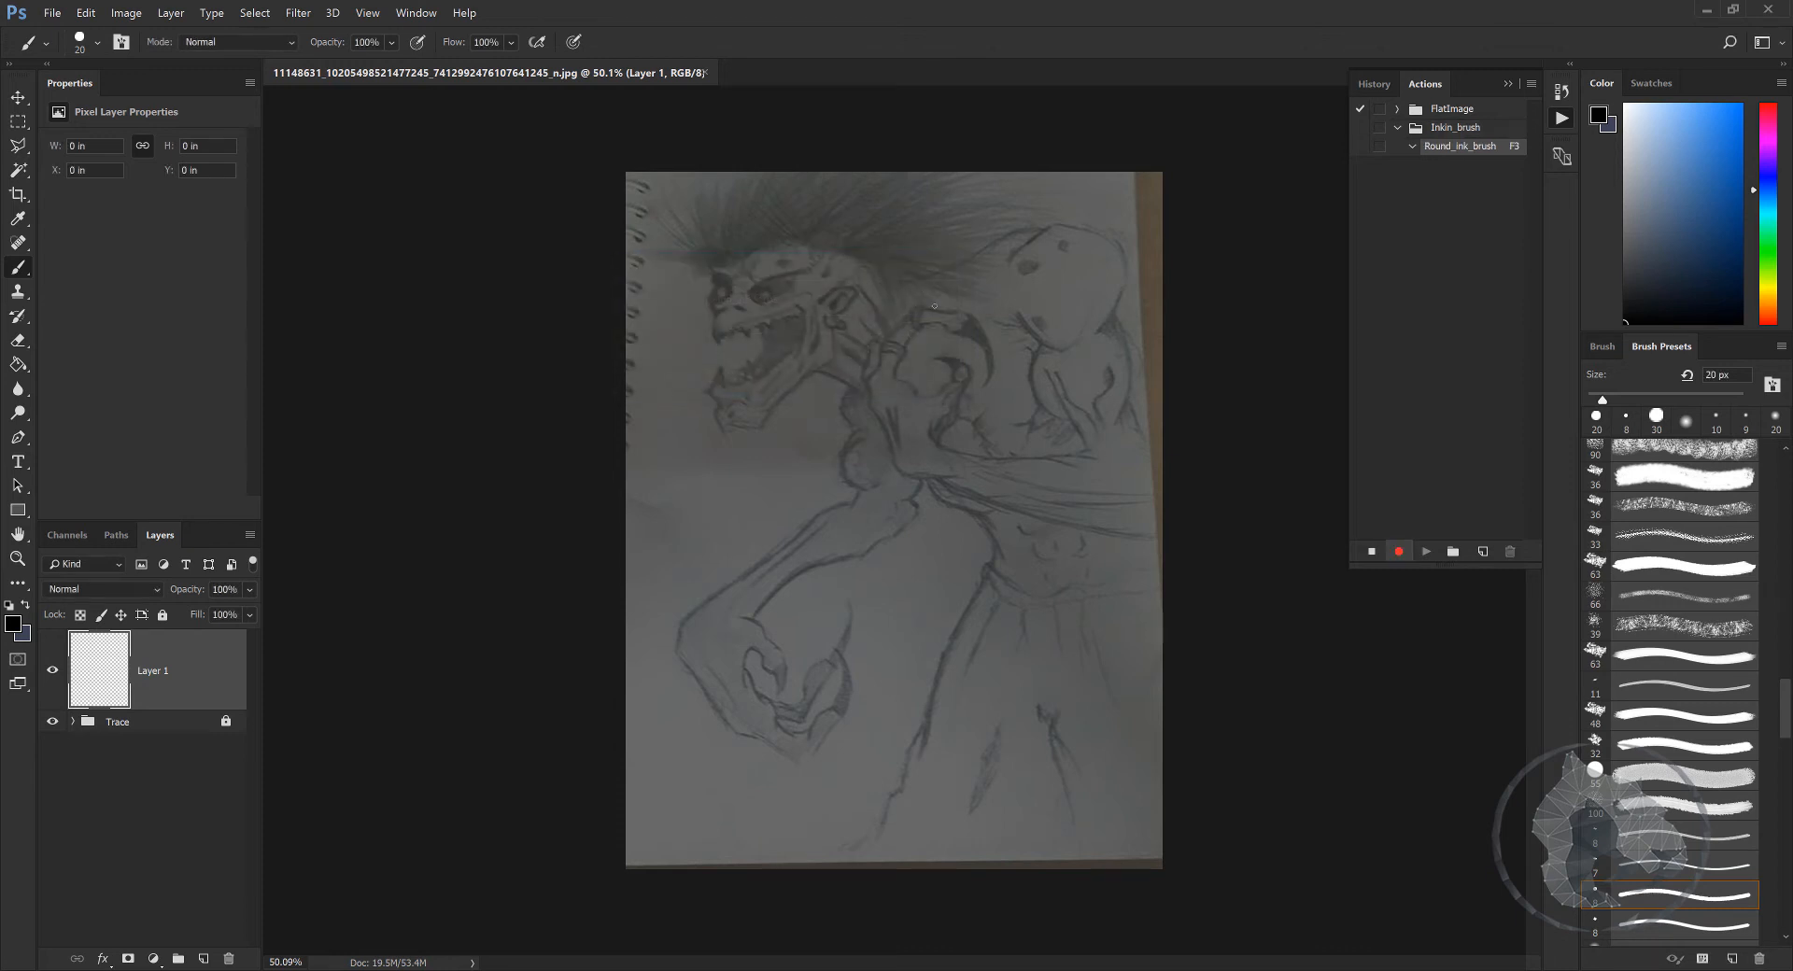
Step: Stop recording and draw a straight two-point Pen path diagonally from the left of the creature's face to its raised arm
click(1370, 551)
key(p)
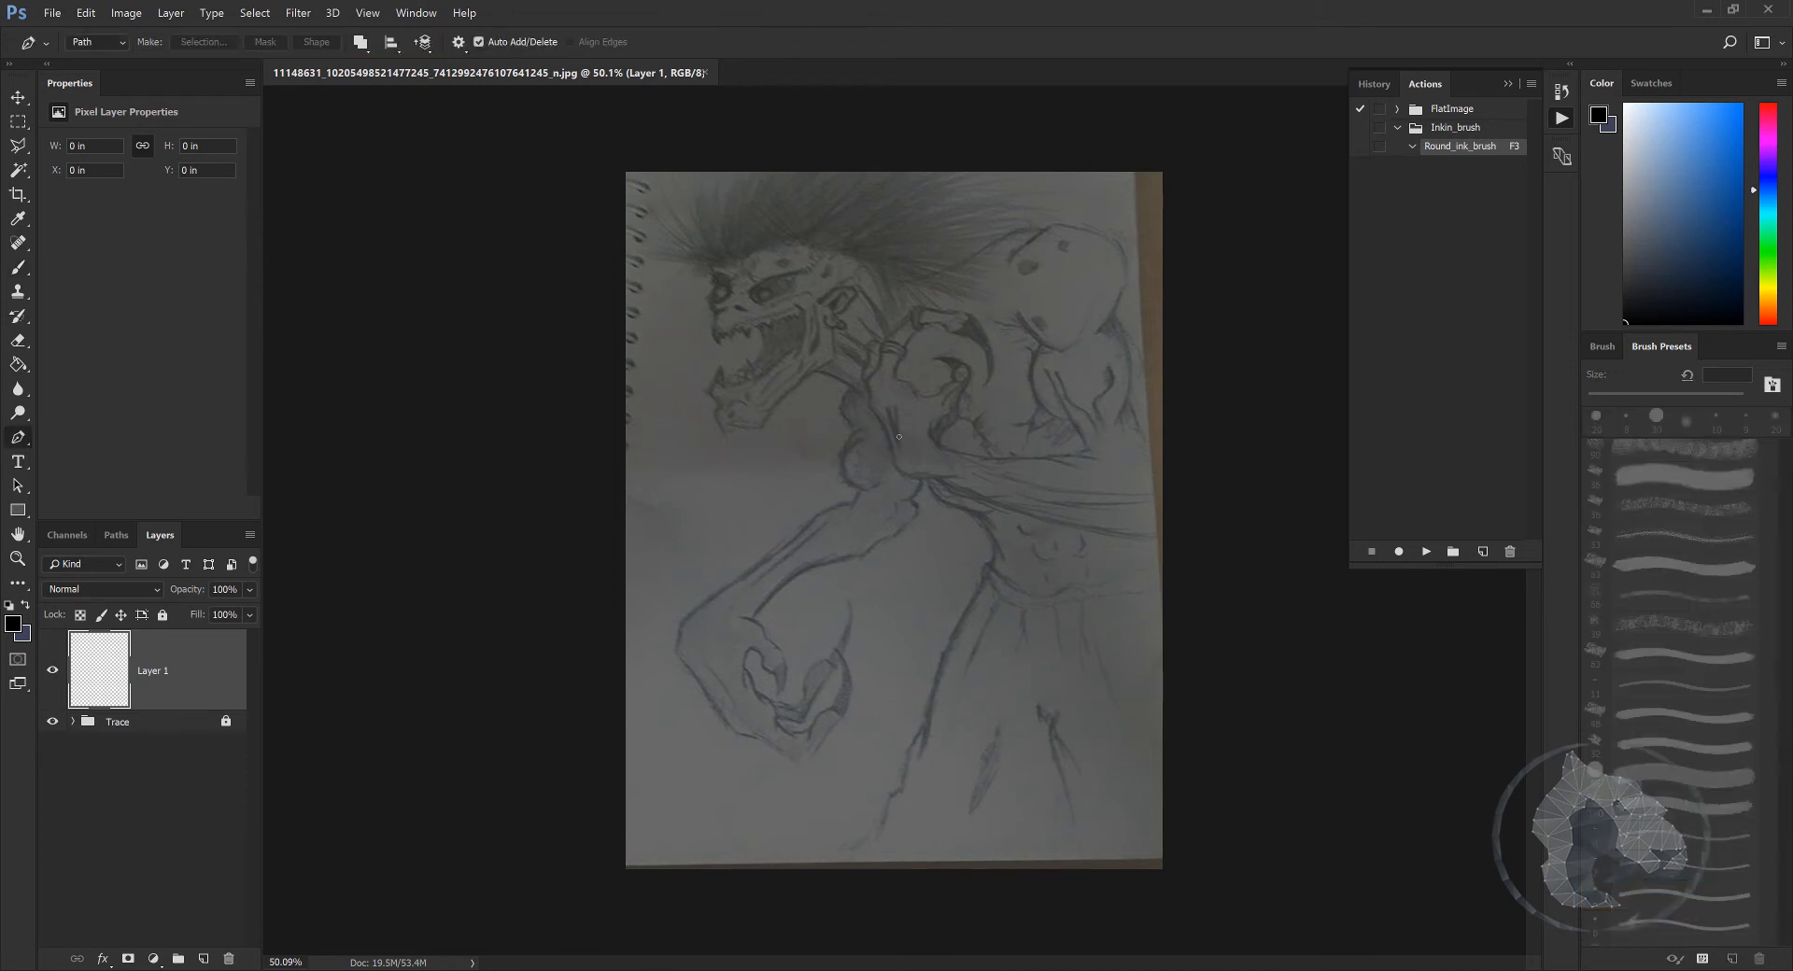
click(680, 331)
click(884, 541)
Step: Resume recording Round_ink_brush and stroke the diagonal path with the Brush tool, leaving Simulate Pressure off
click(1398, 553)
right_click(796, 456)
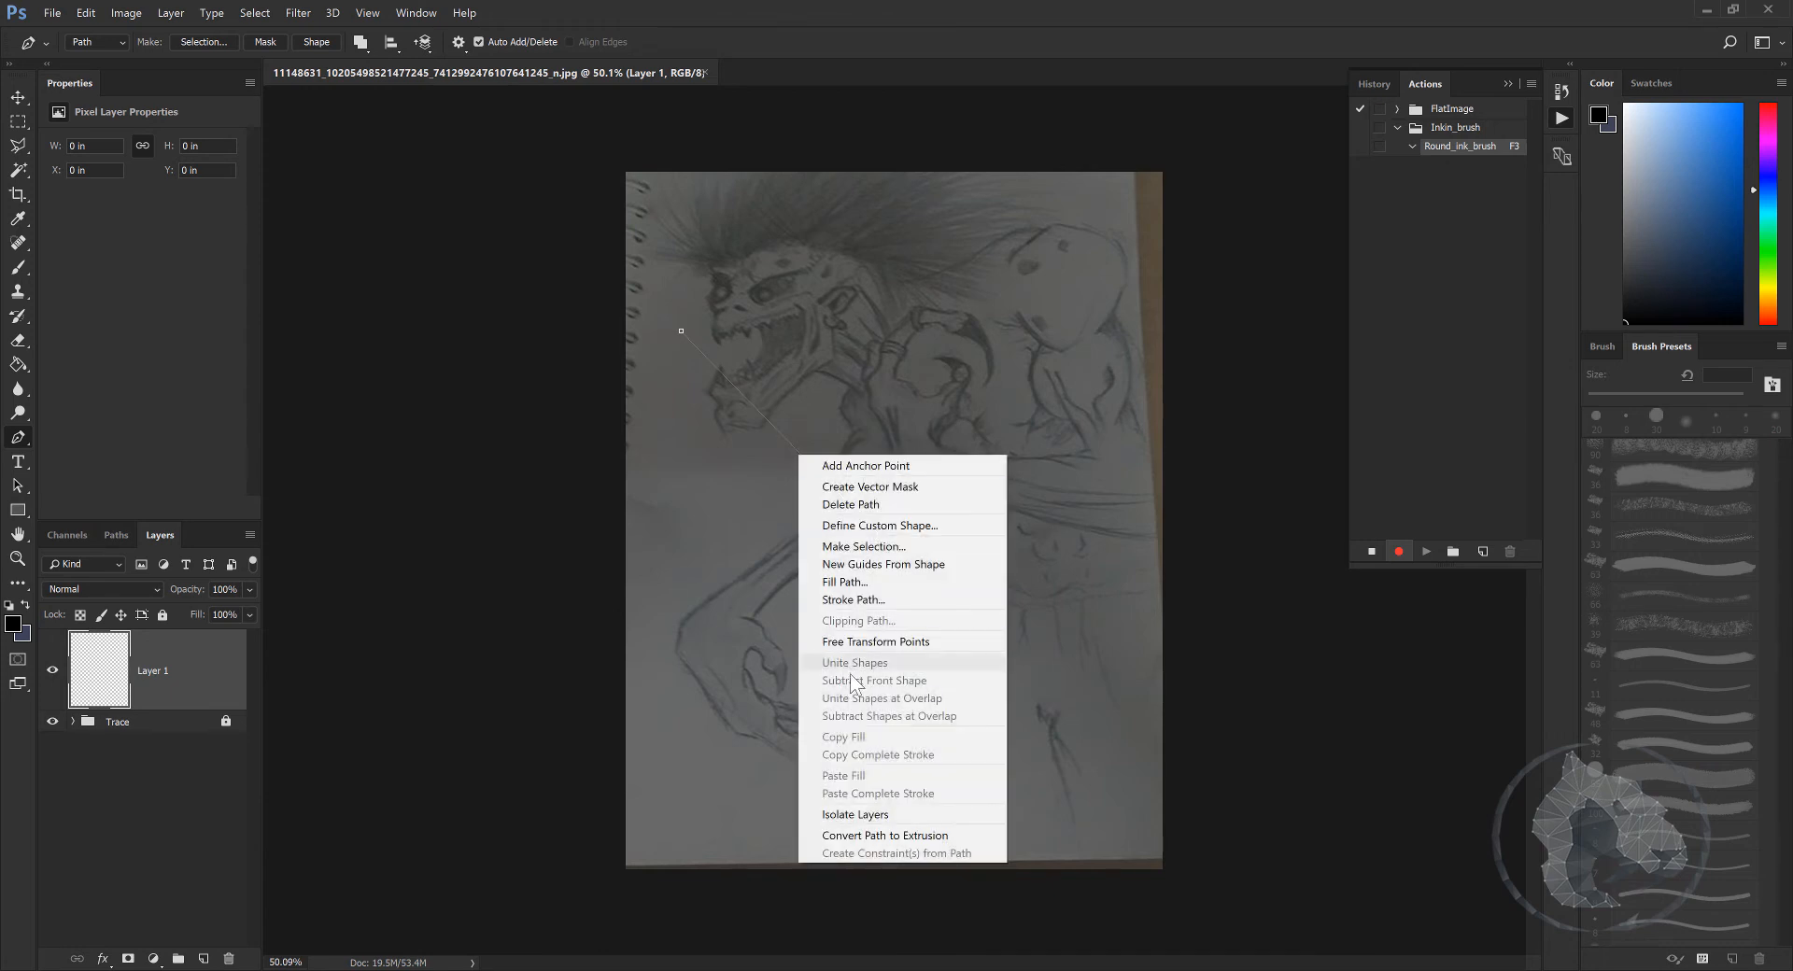
click(847, 600)
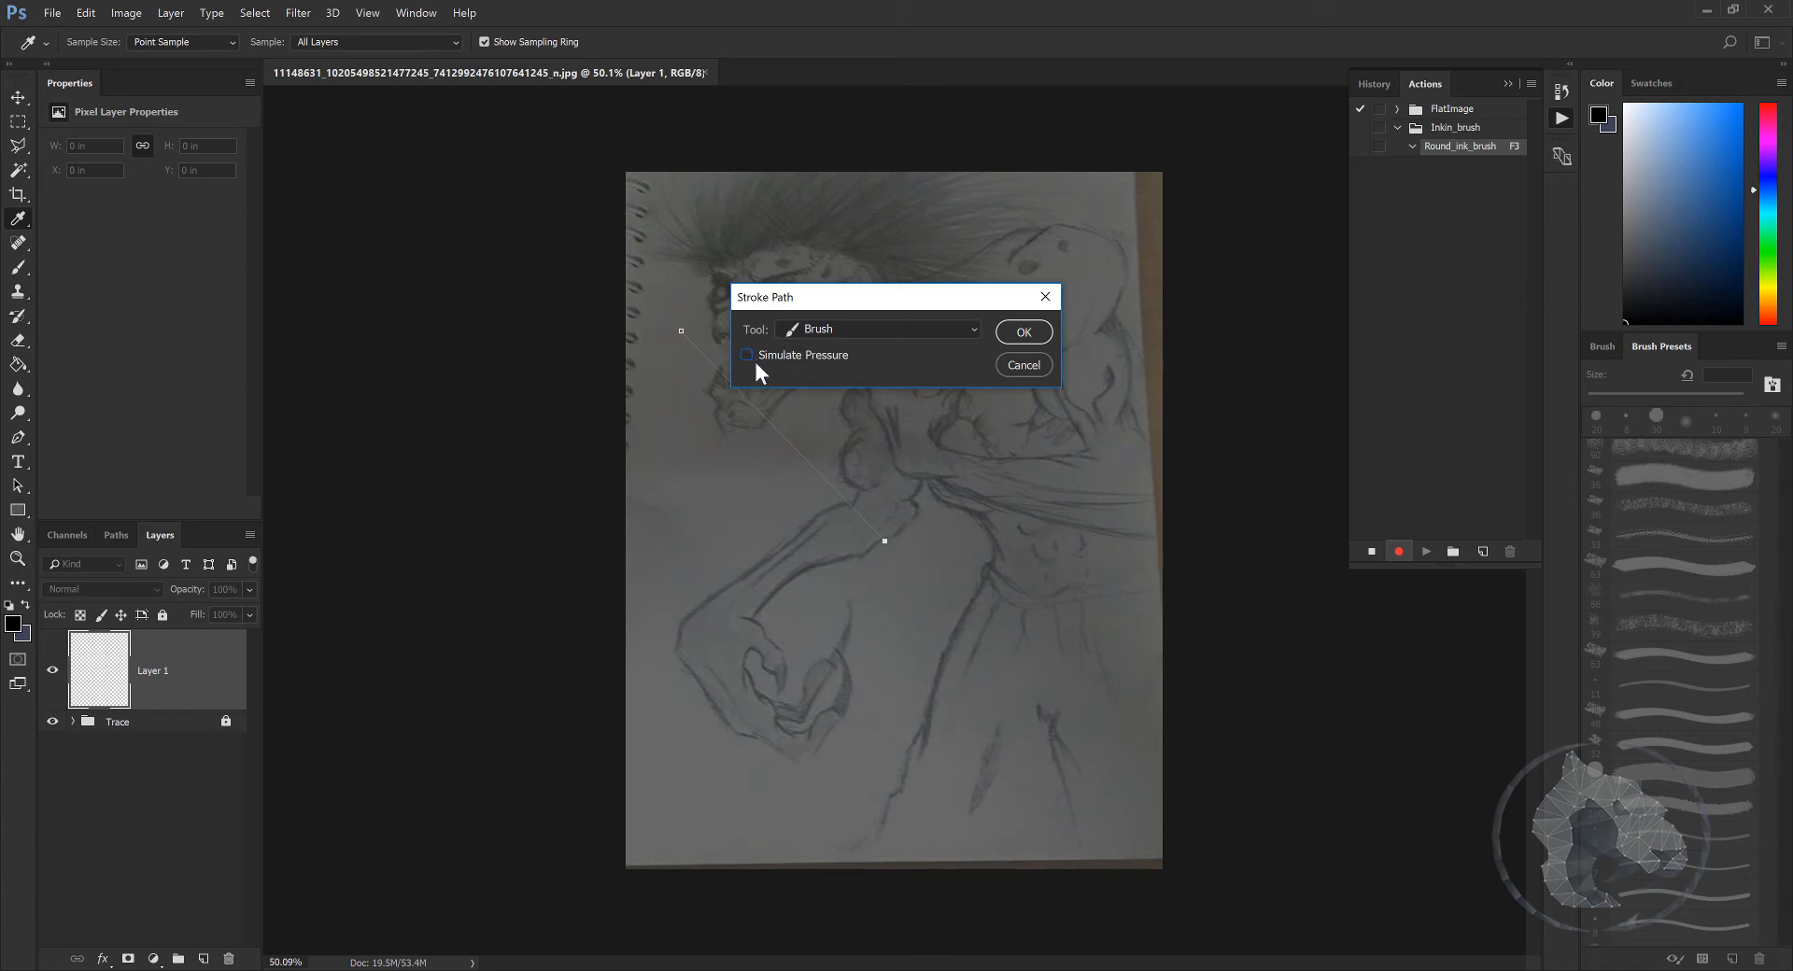
click(814, 325)
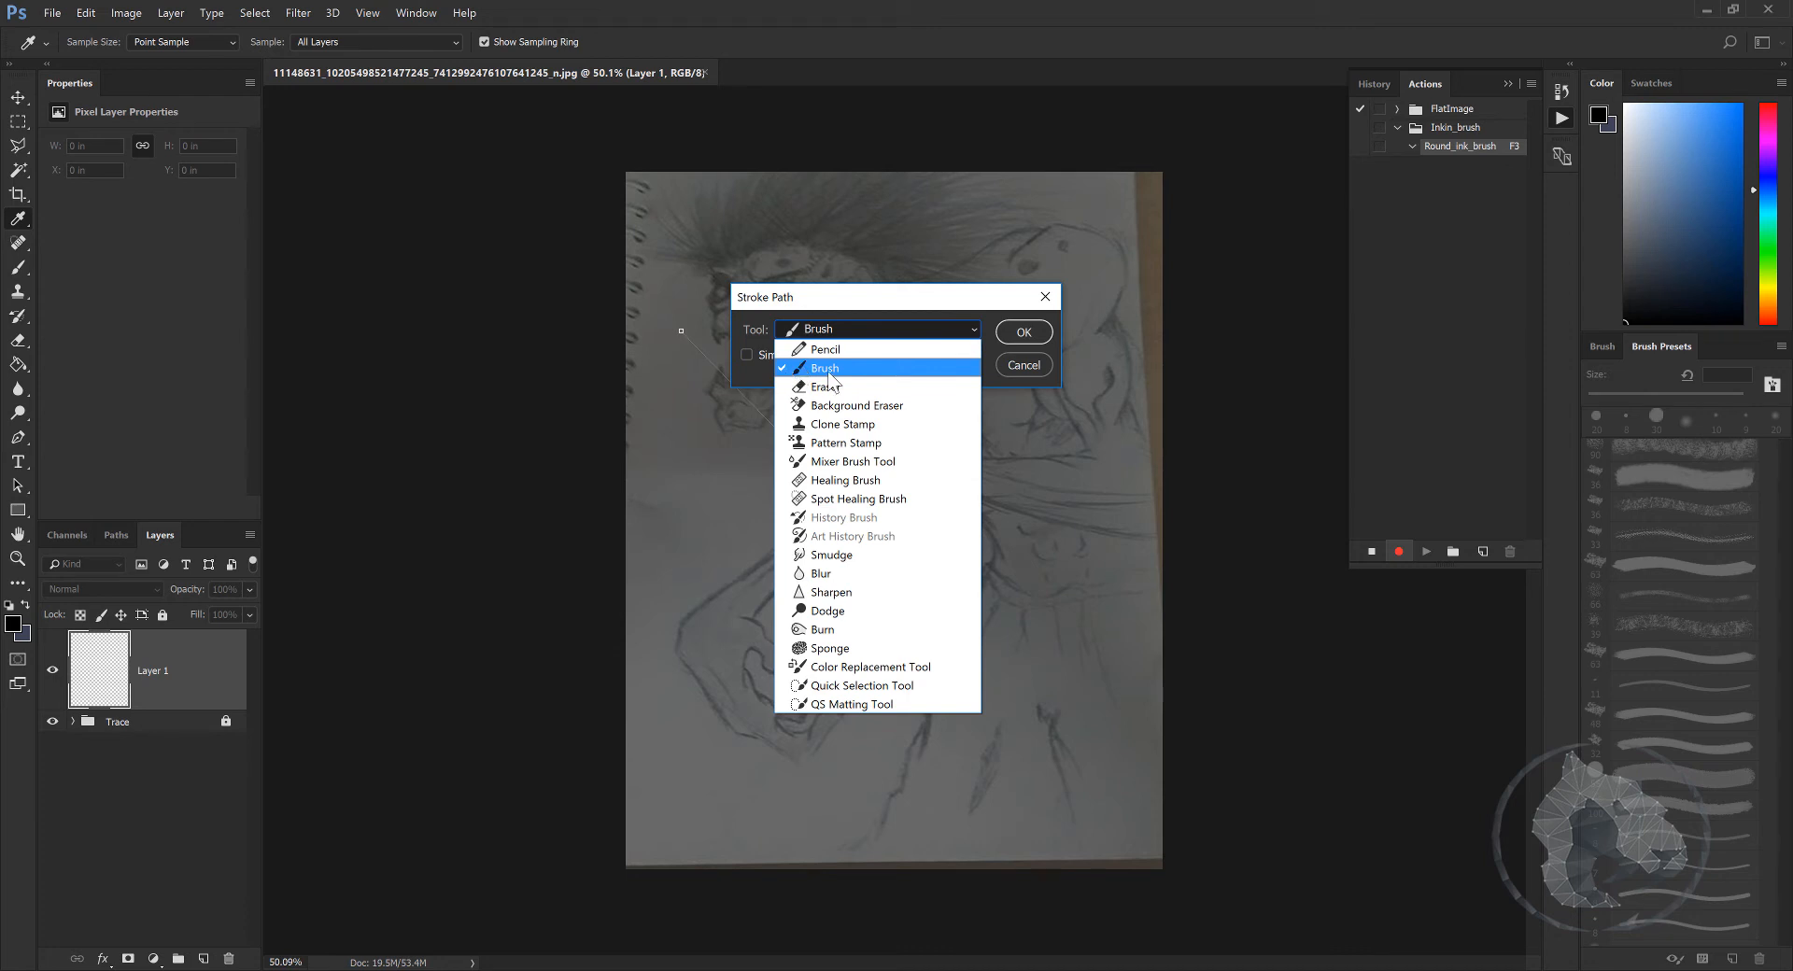
click(822, 372)
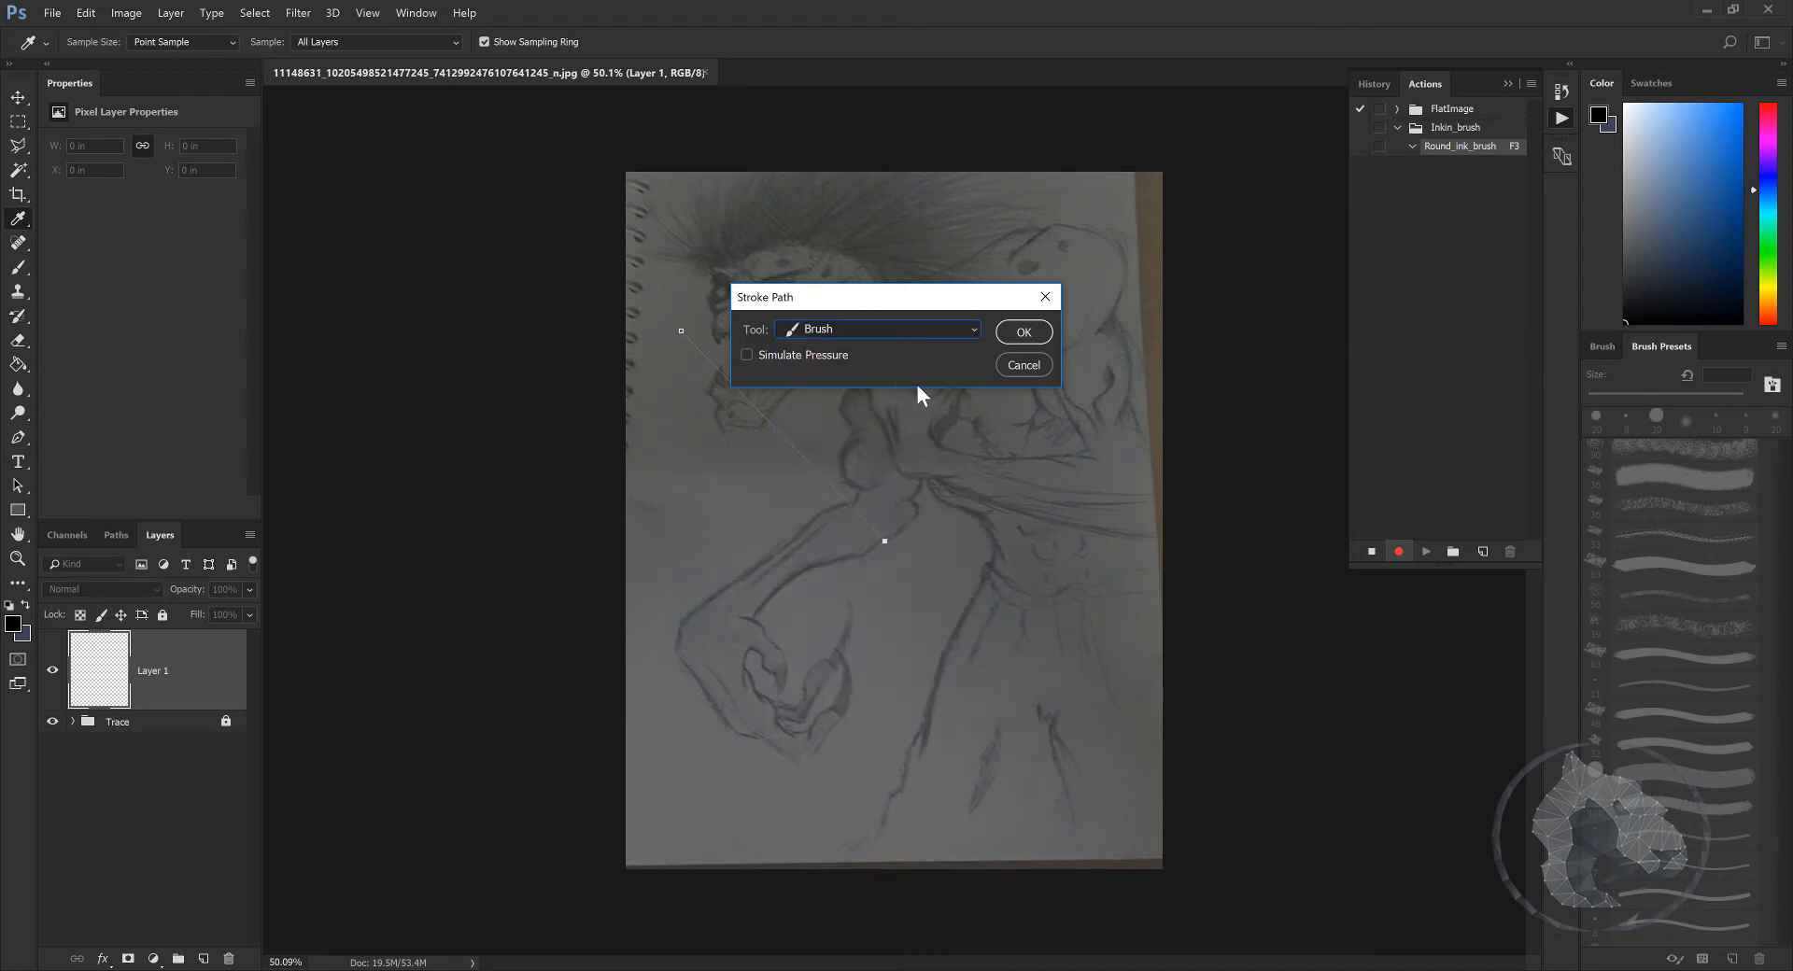
click(1022, 332)
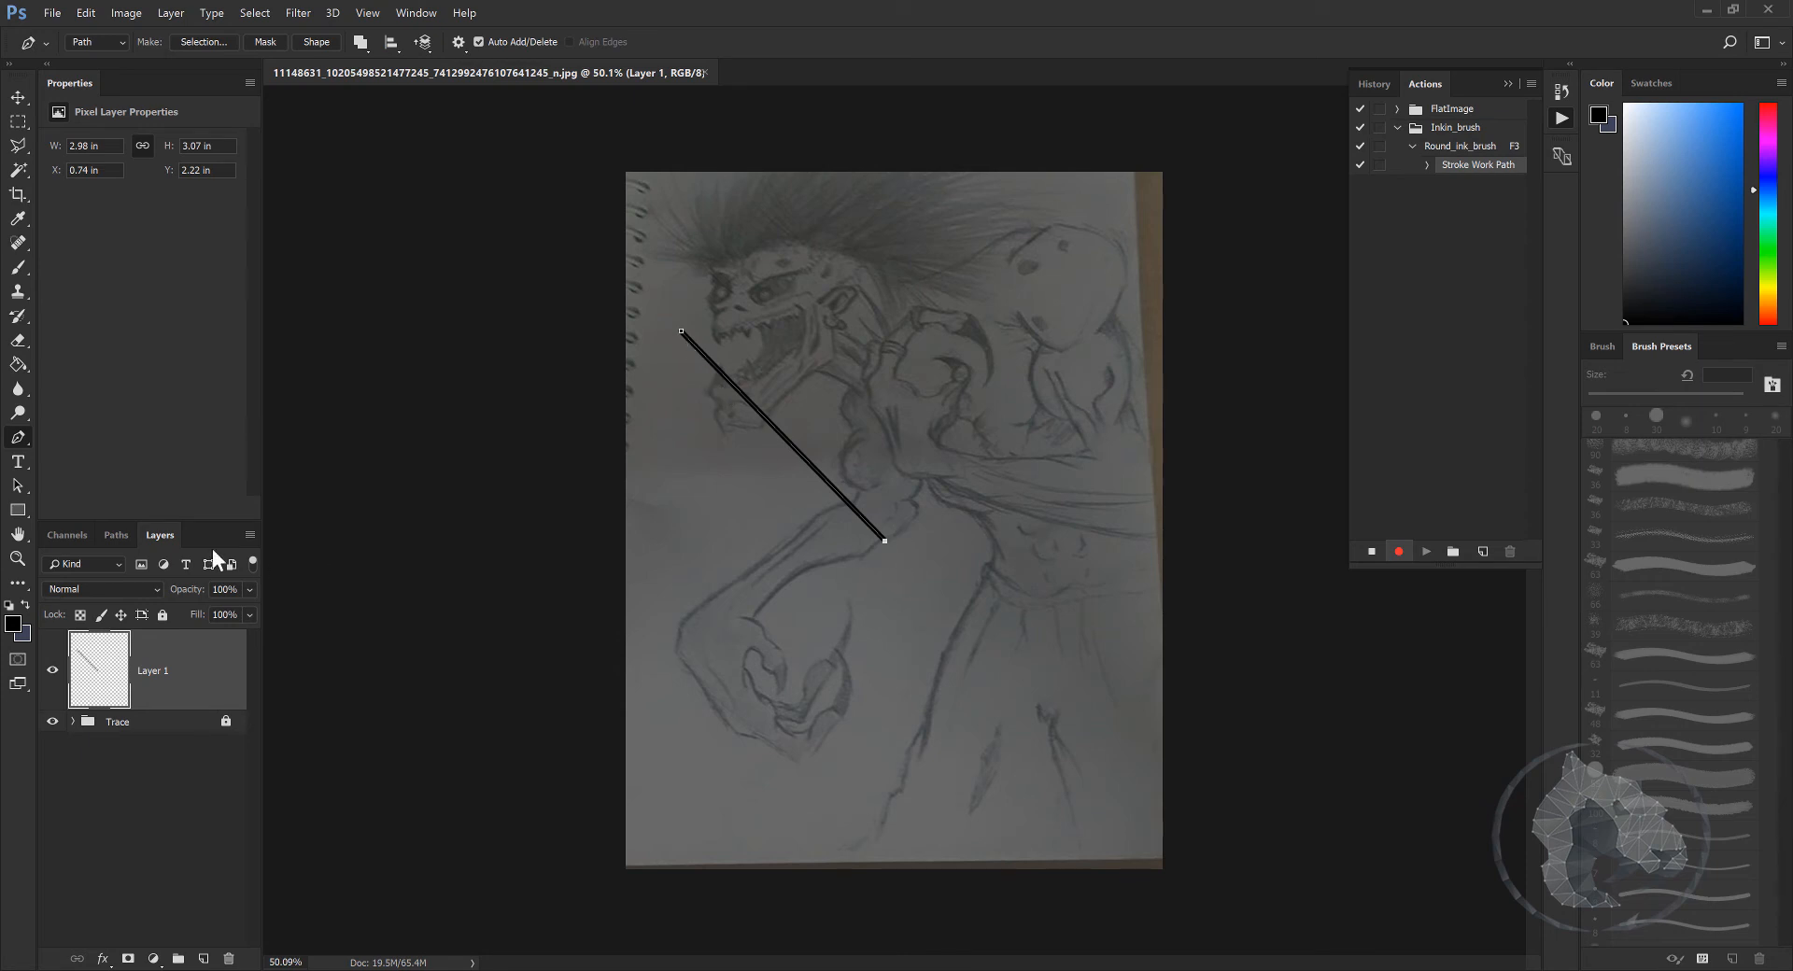
Step: Delete the work path as the next recorded command of Round_ink_brush, and stop recording
click(117, 535)
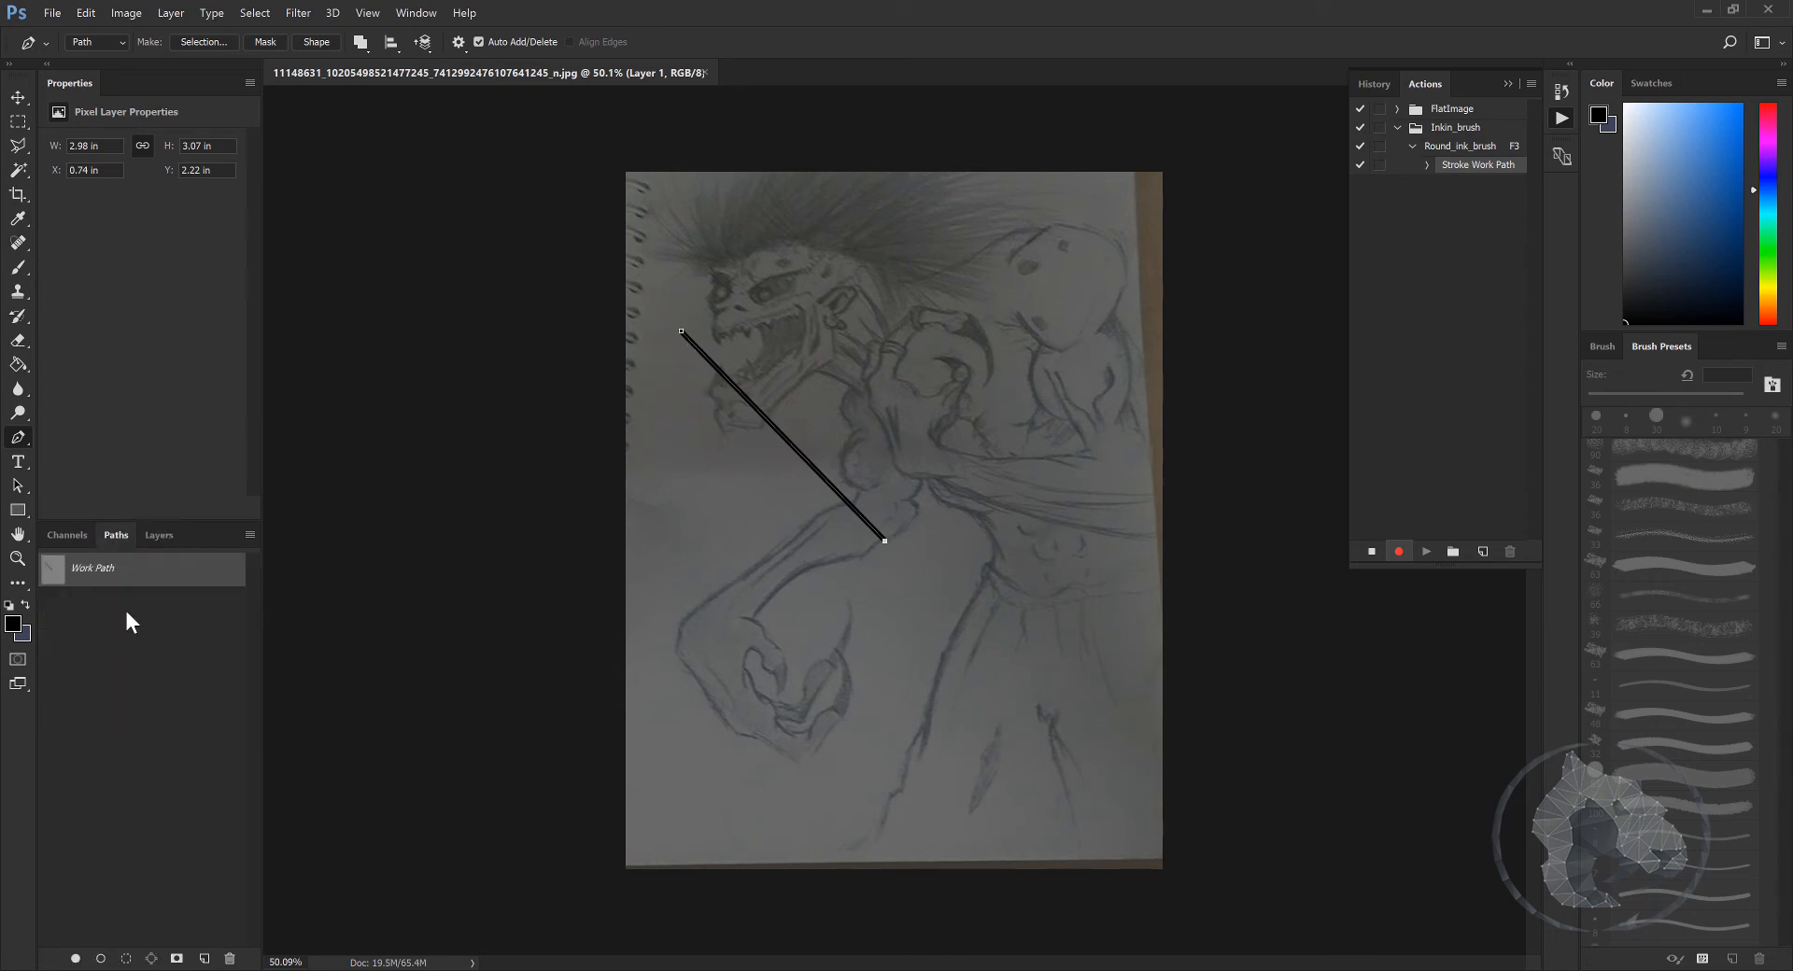
drag(119, 578, 229, 959)
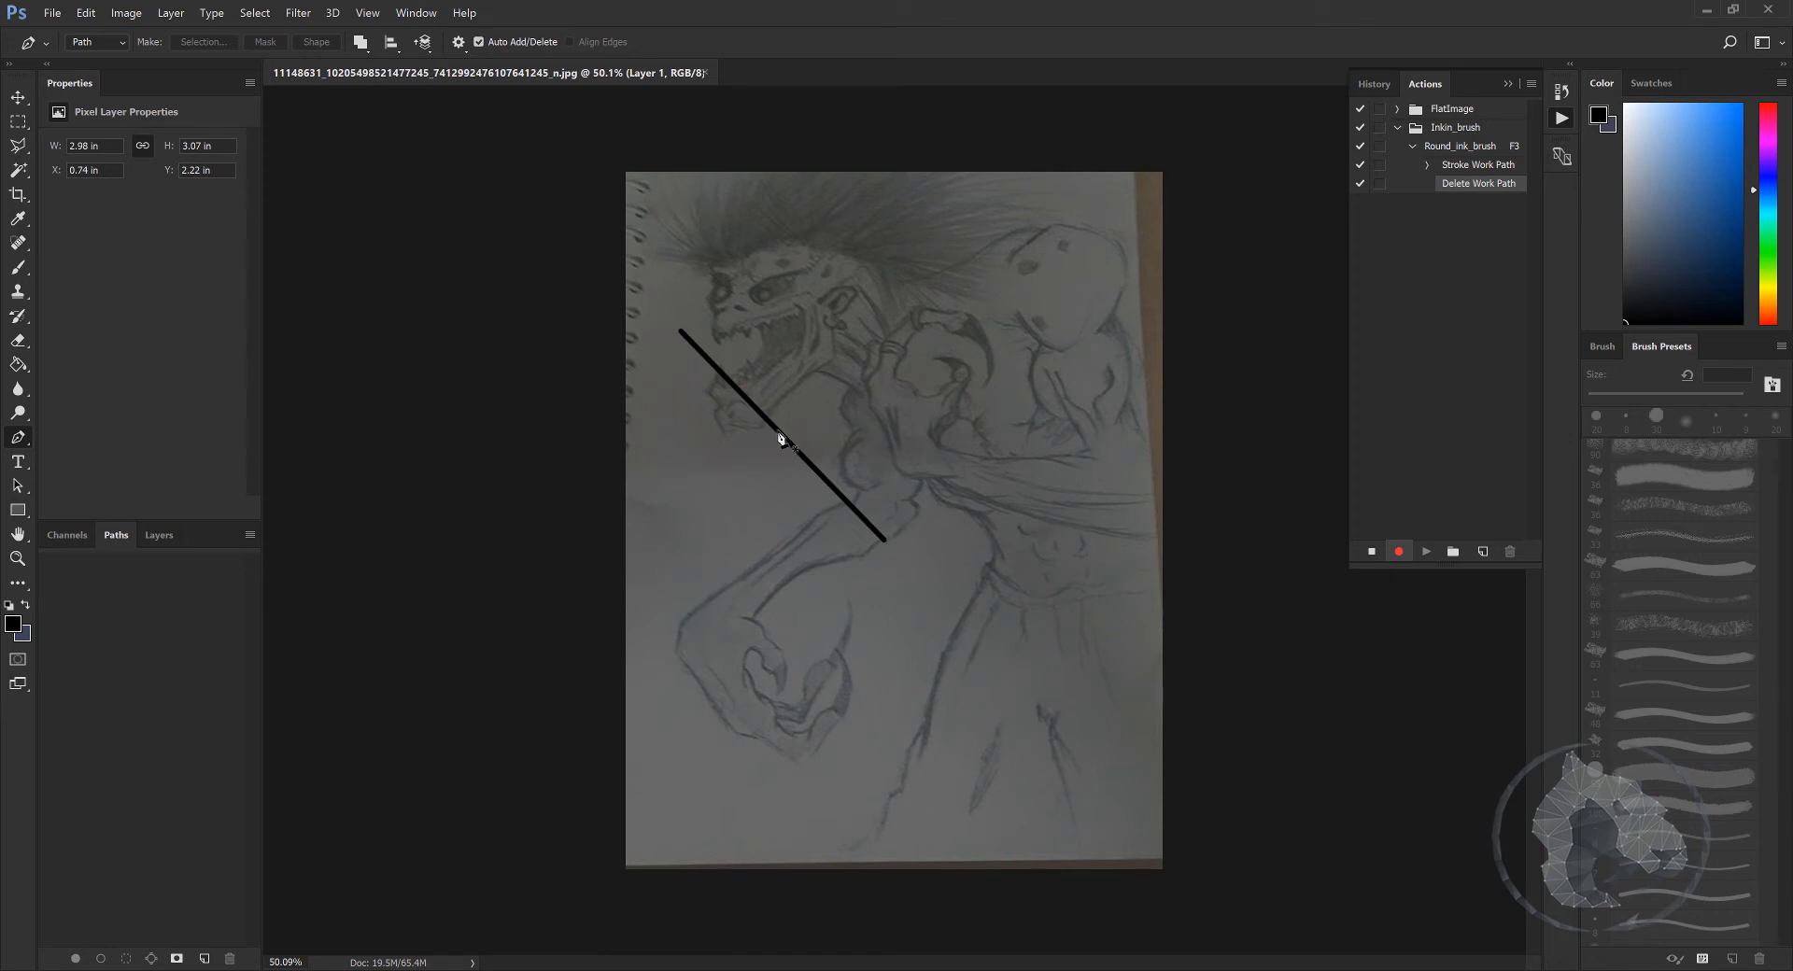
click(1372, 553)
Step: Clear the diagonal test line from Layer 1 and test the Round_ink_brush action
click(166, 534)
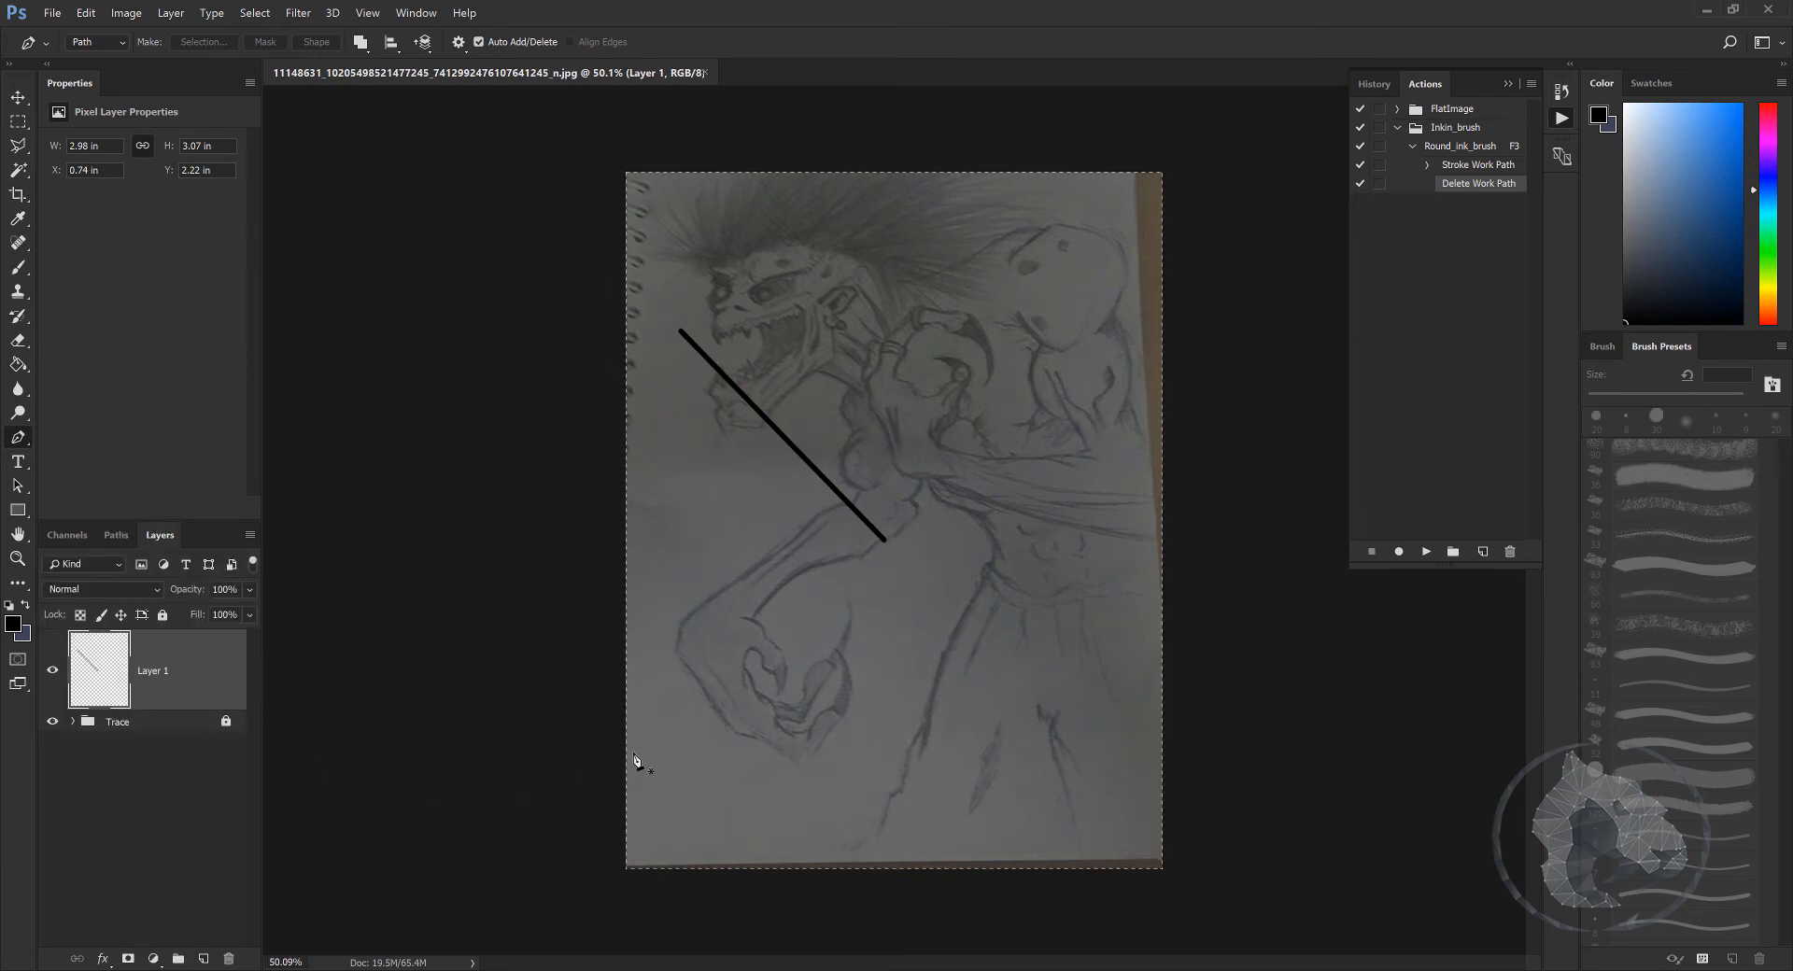
key(Delete)
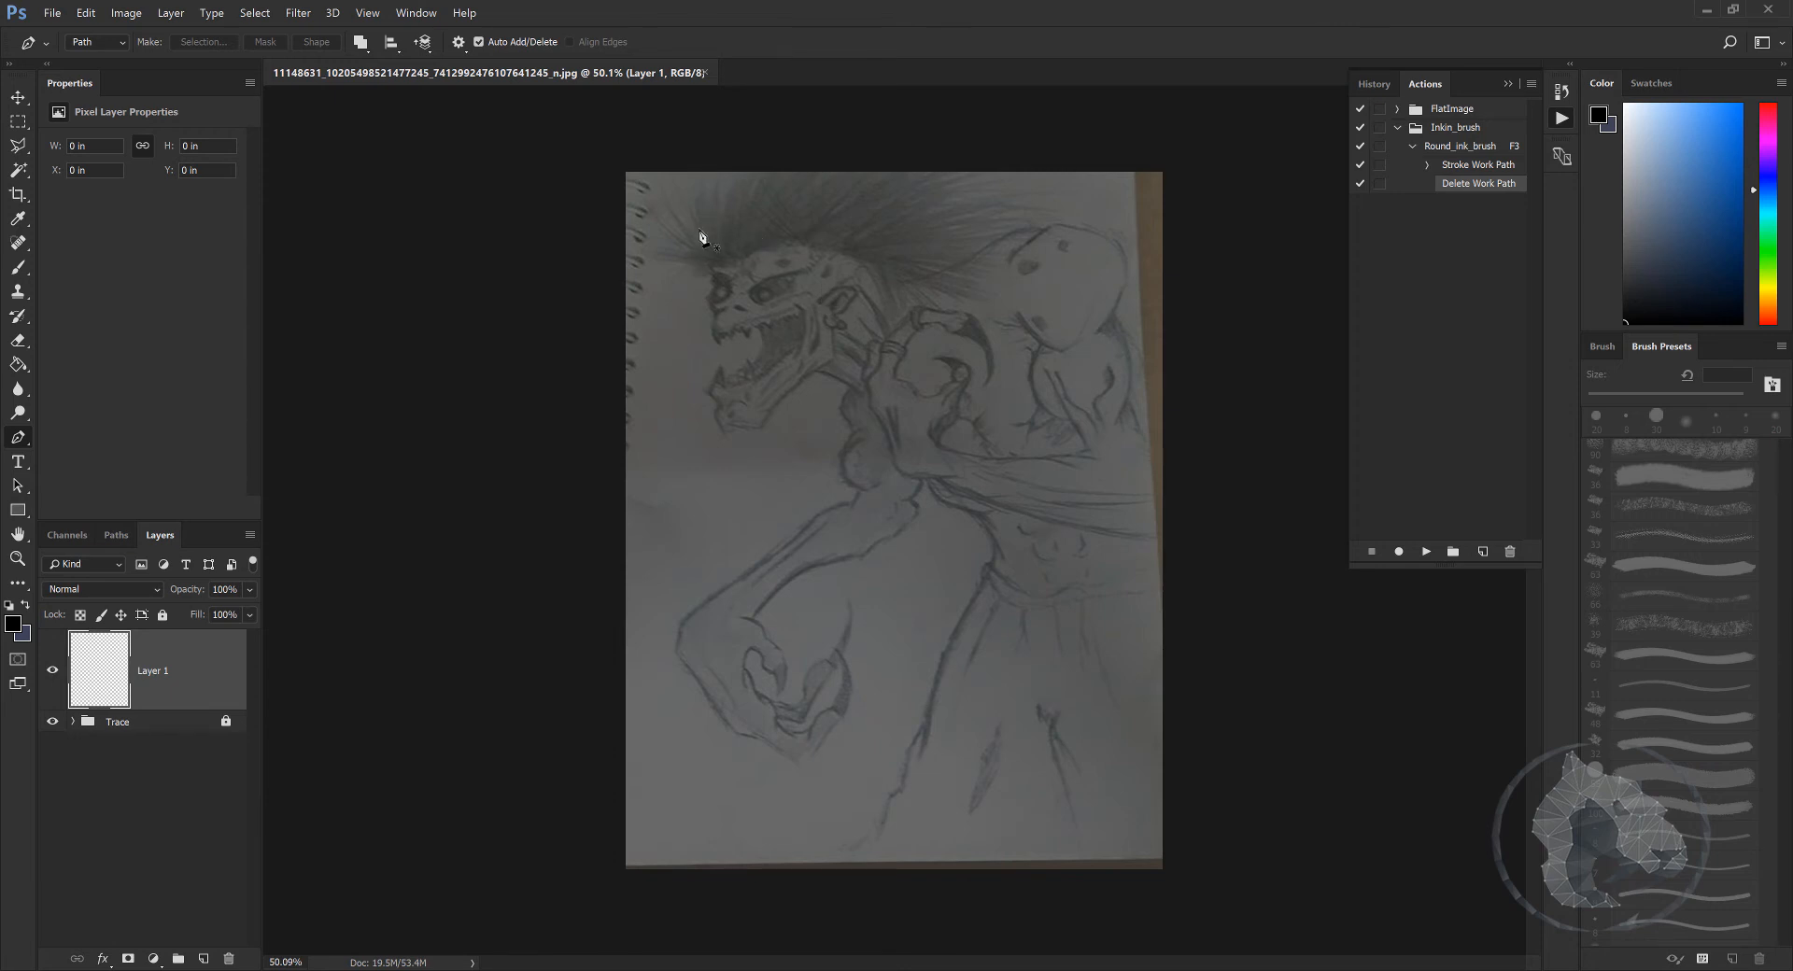
key(F3)
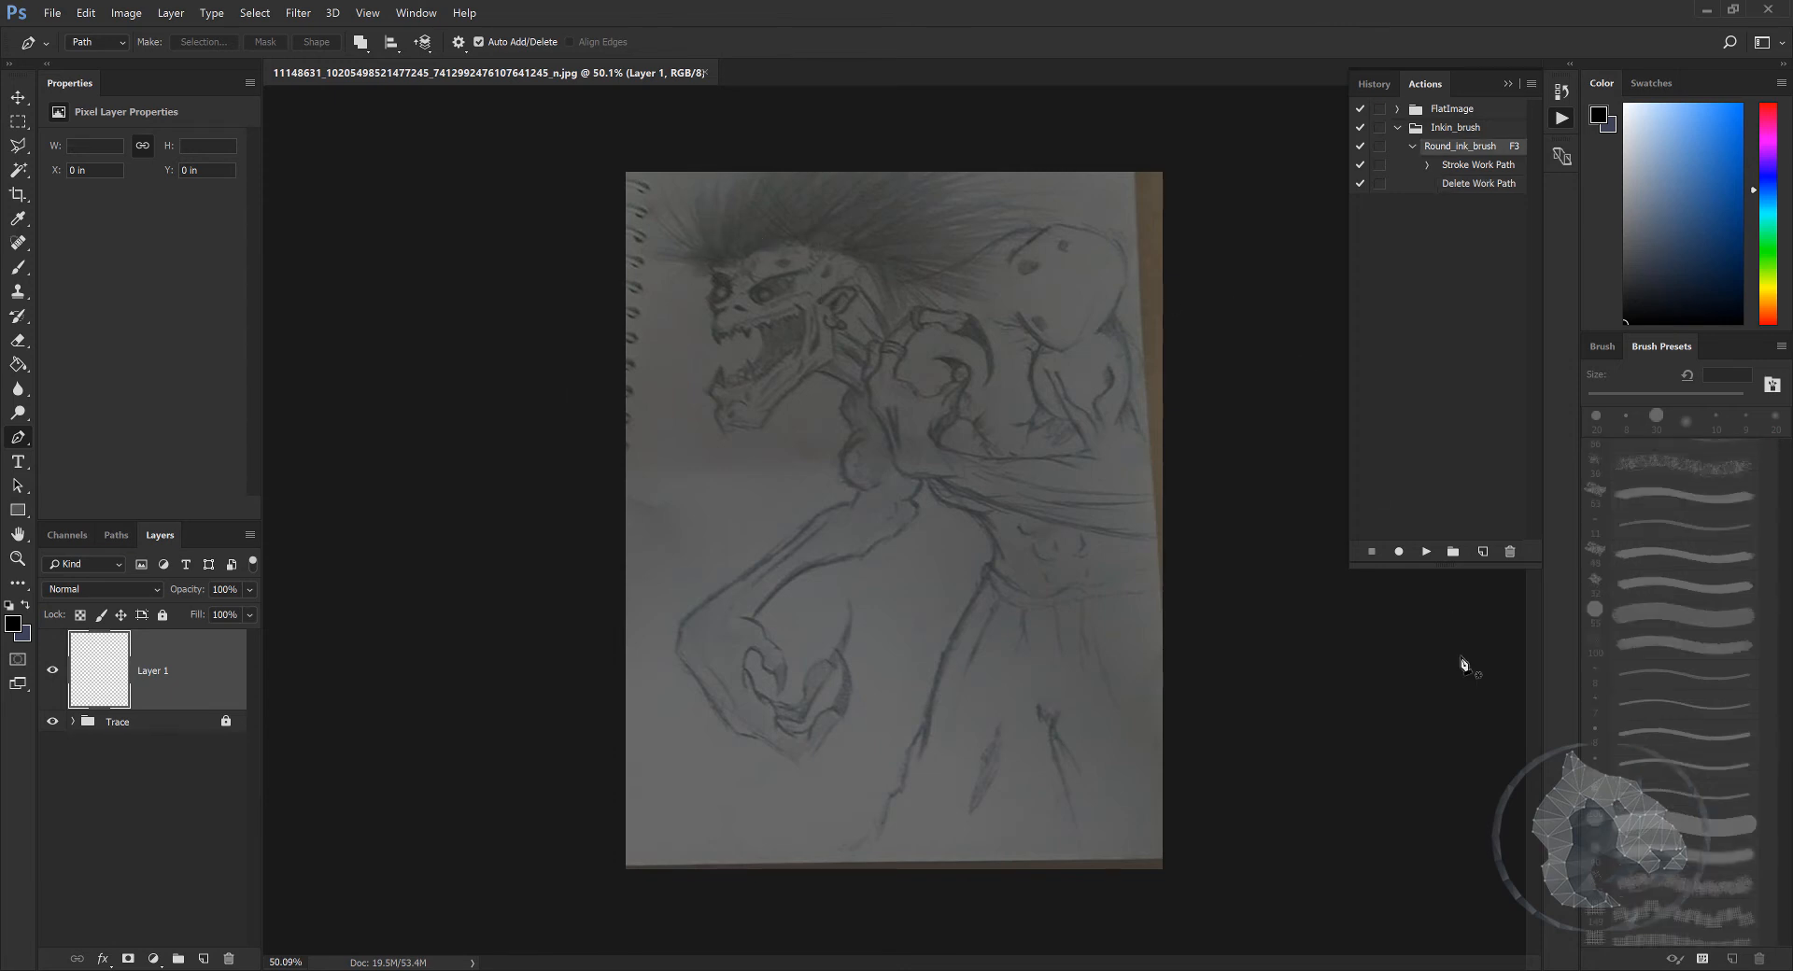
Step: Create an action named Taper_ink_brush in the Inkin_brush set with function key F4 and the color Blue
click(1483, 552)
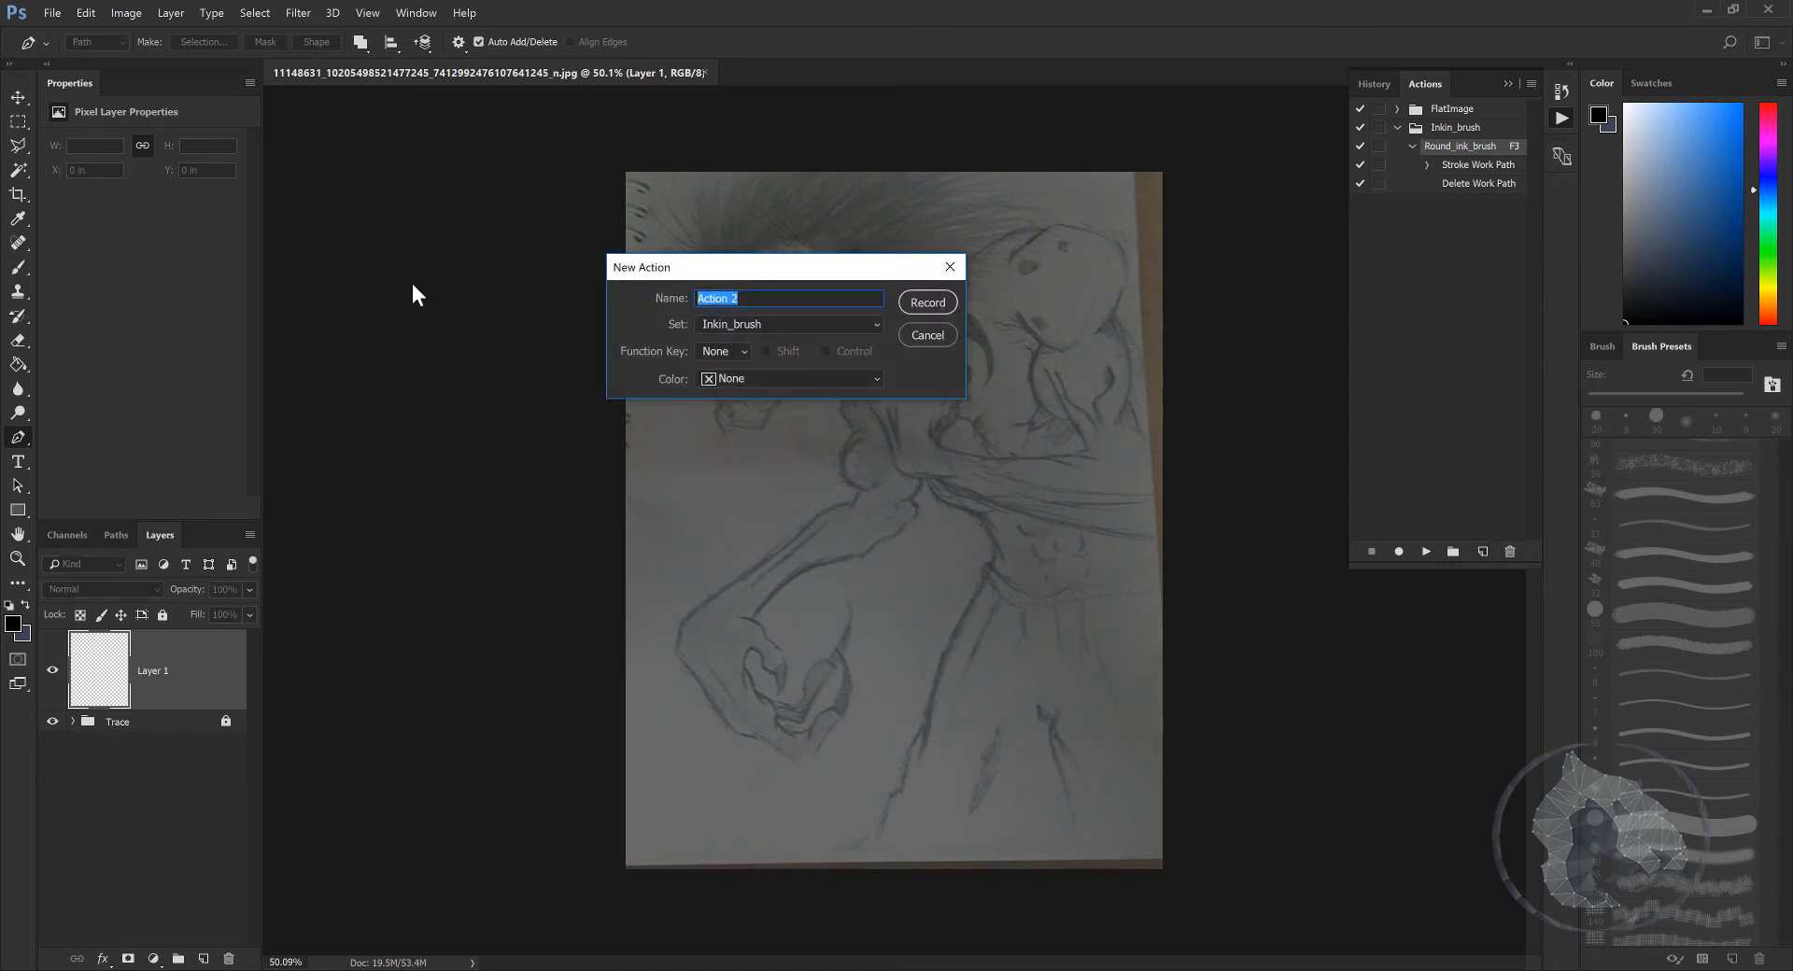
text(Taper_ink_brush)
click(710, 321)
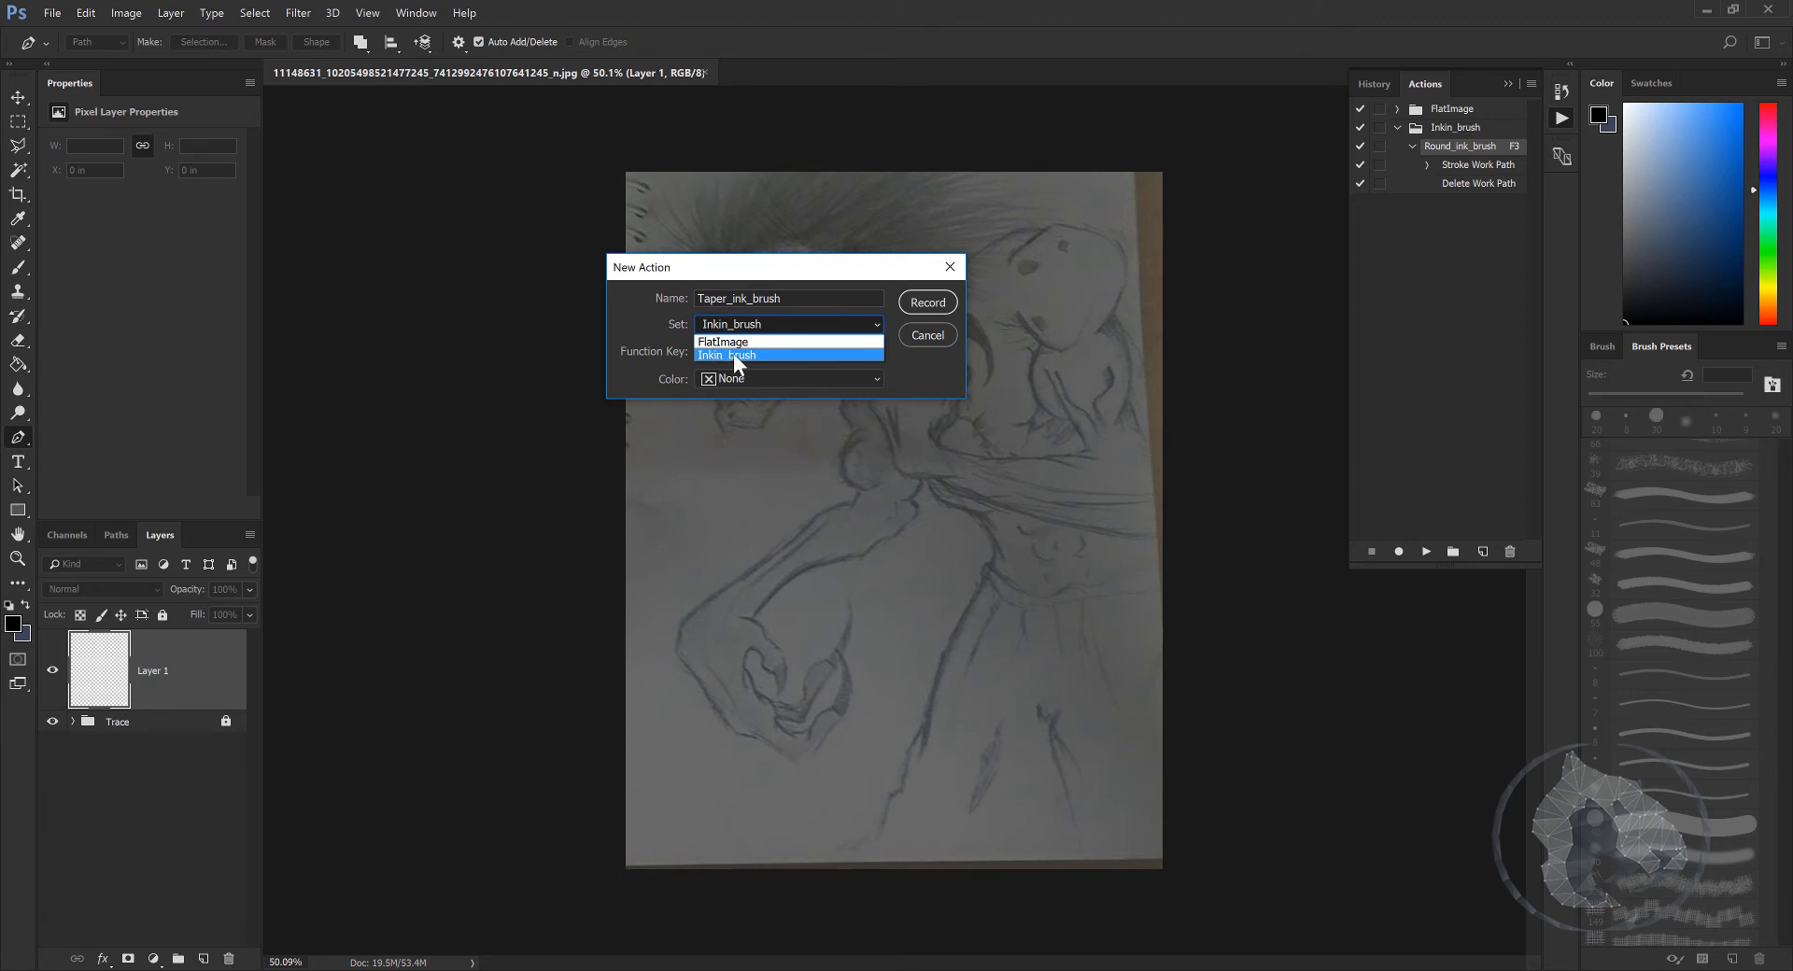
click(734, 356)
click(721, 352)
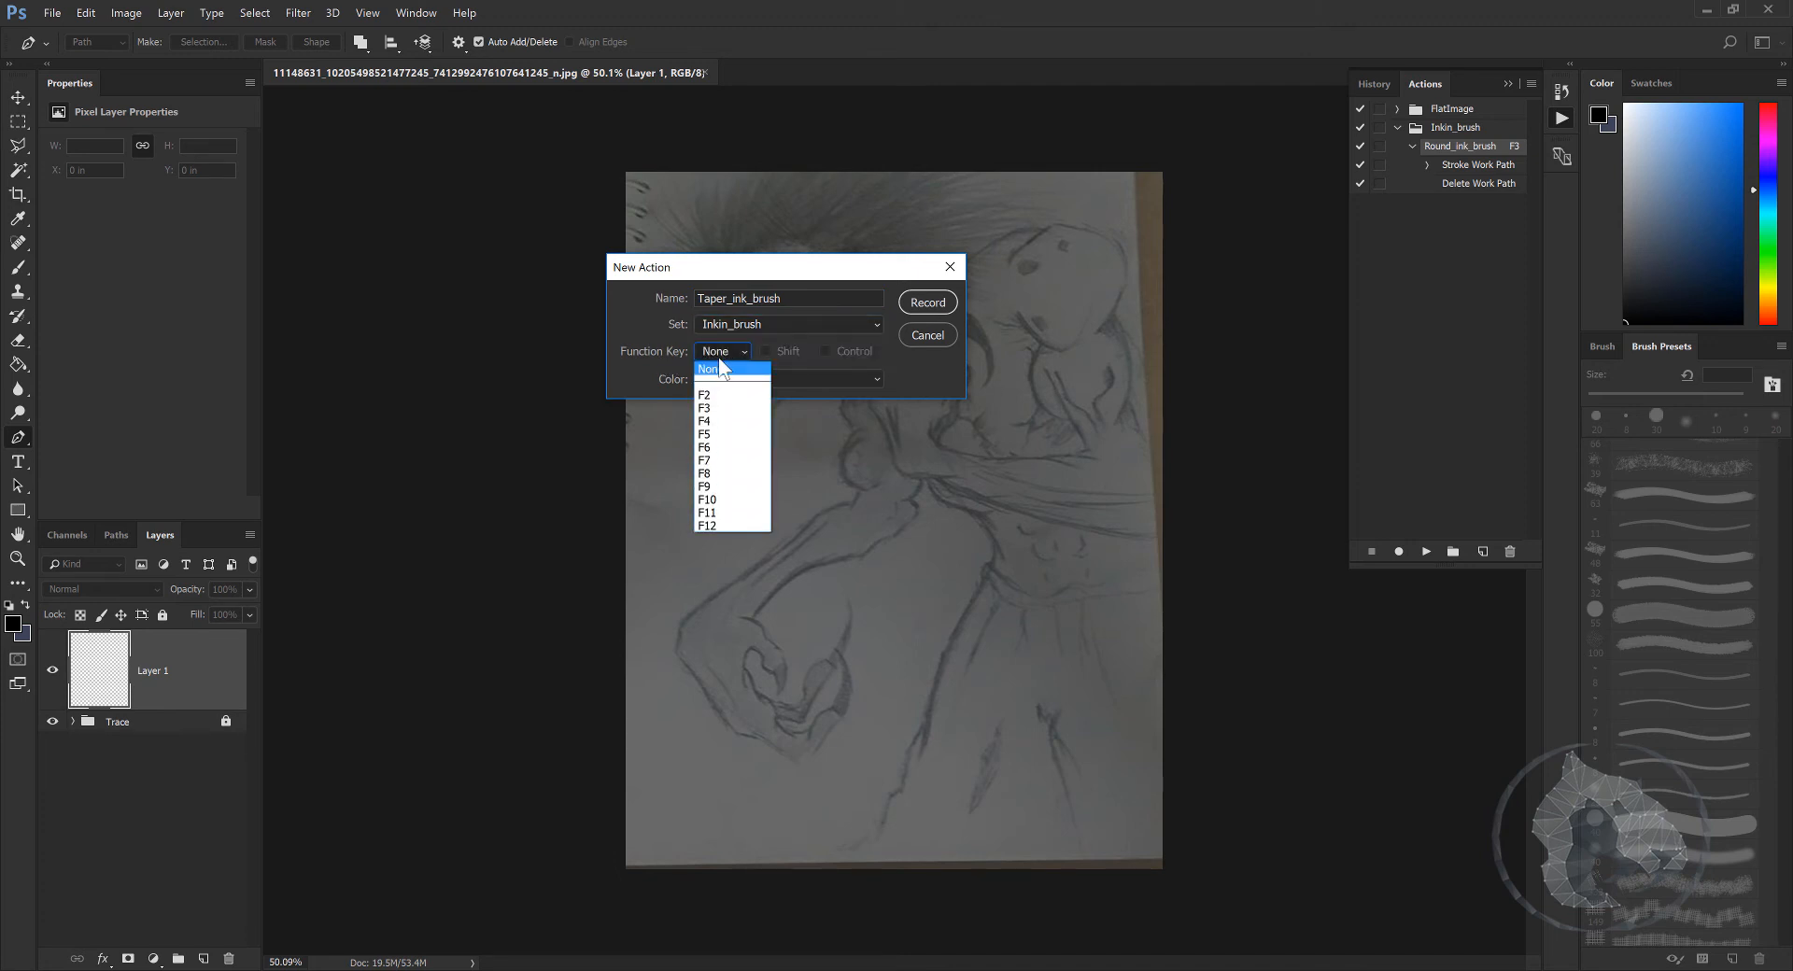
click(720, 421)
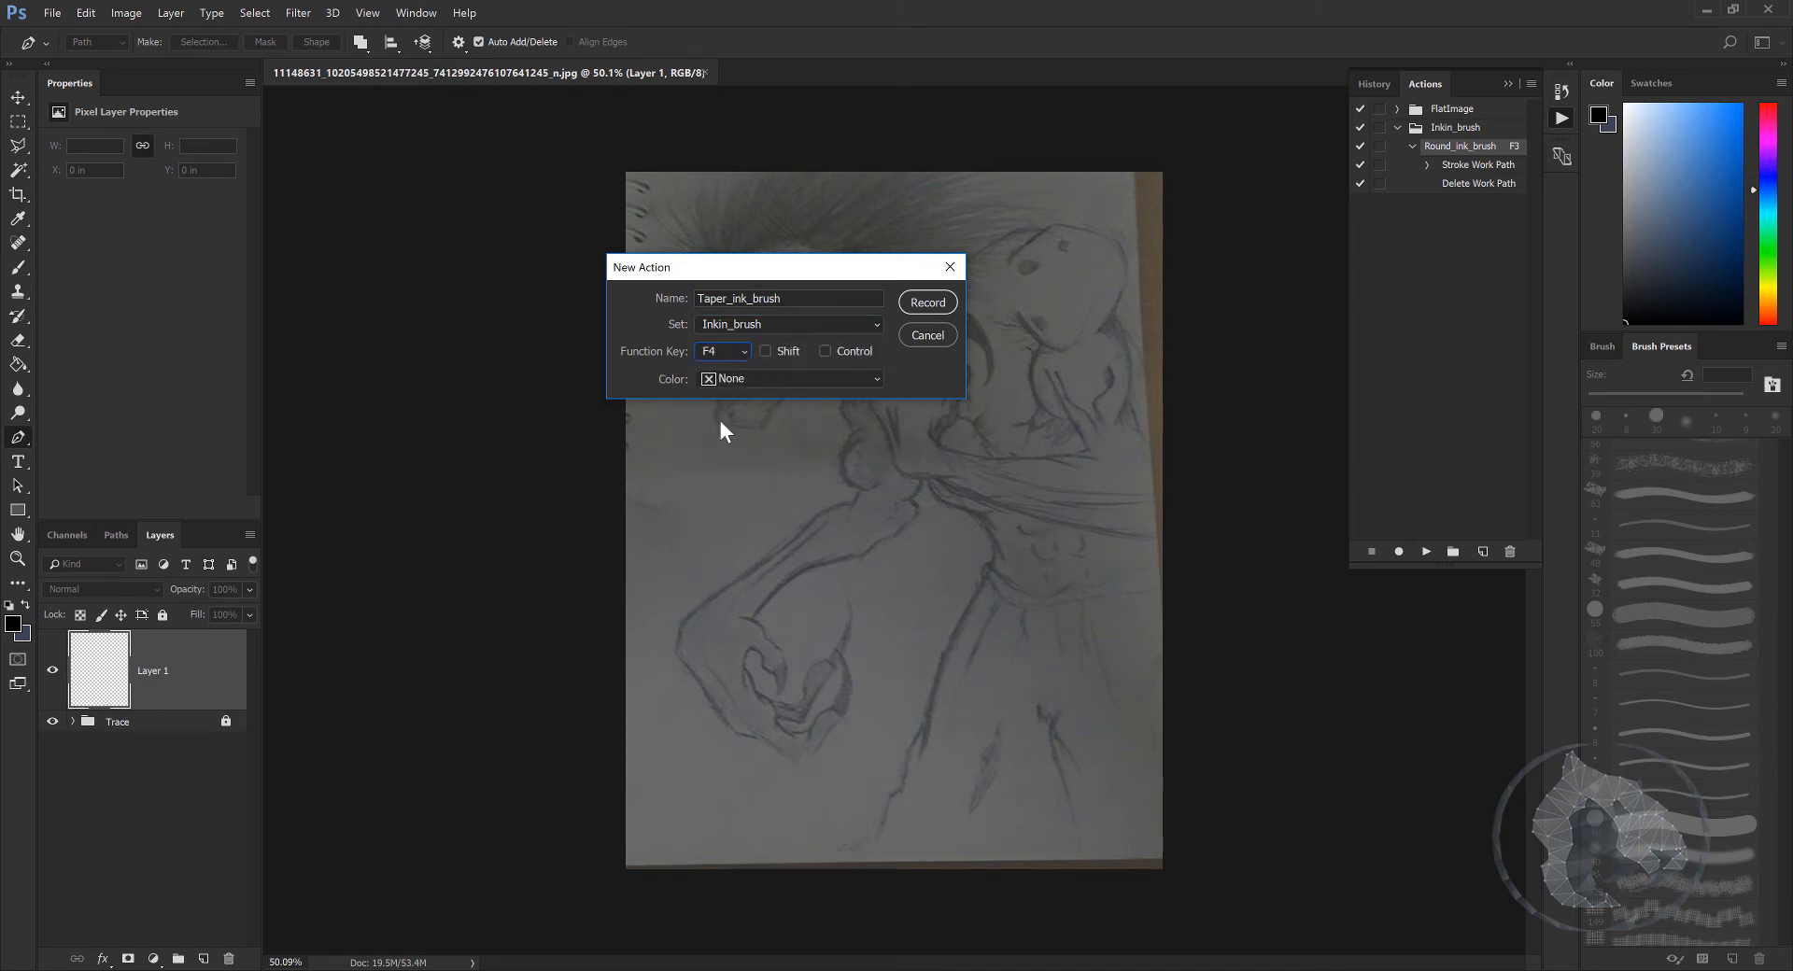
click(715, 383)
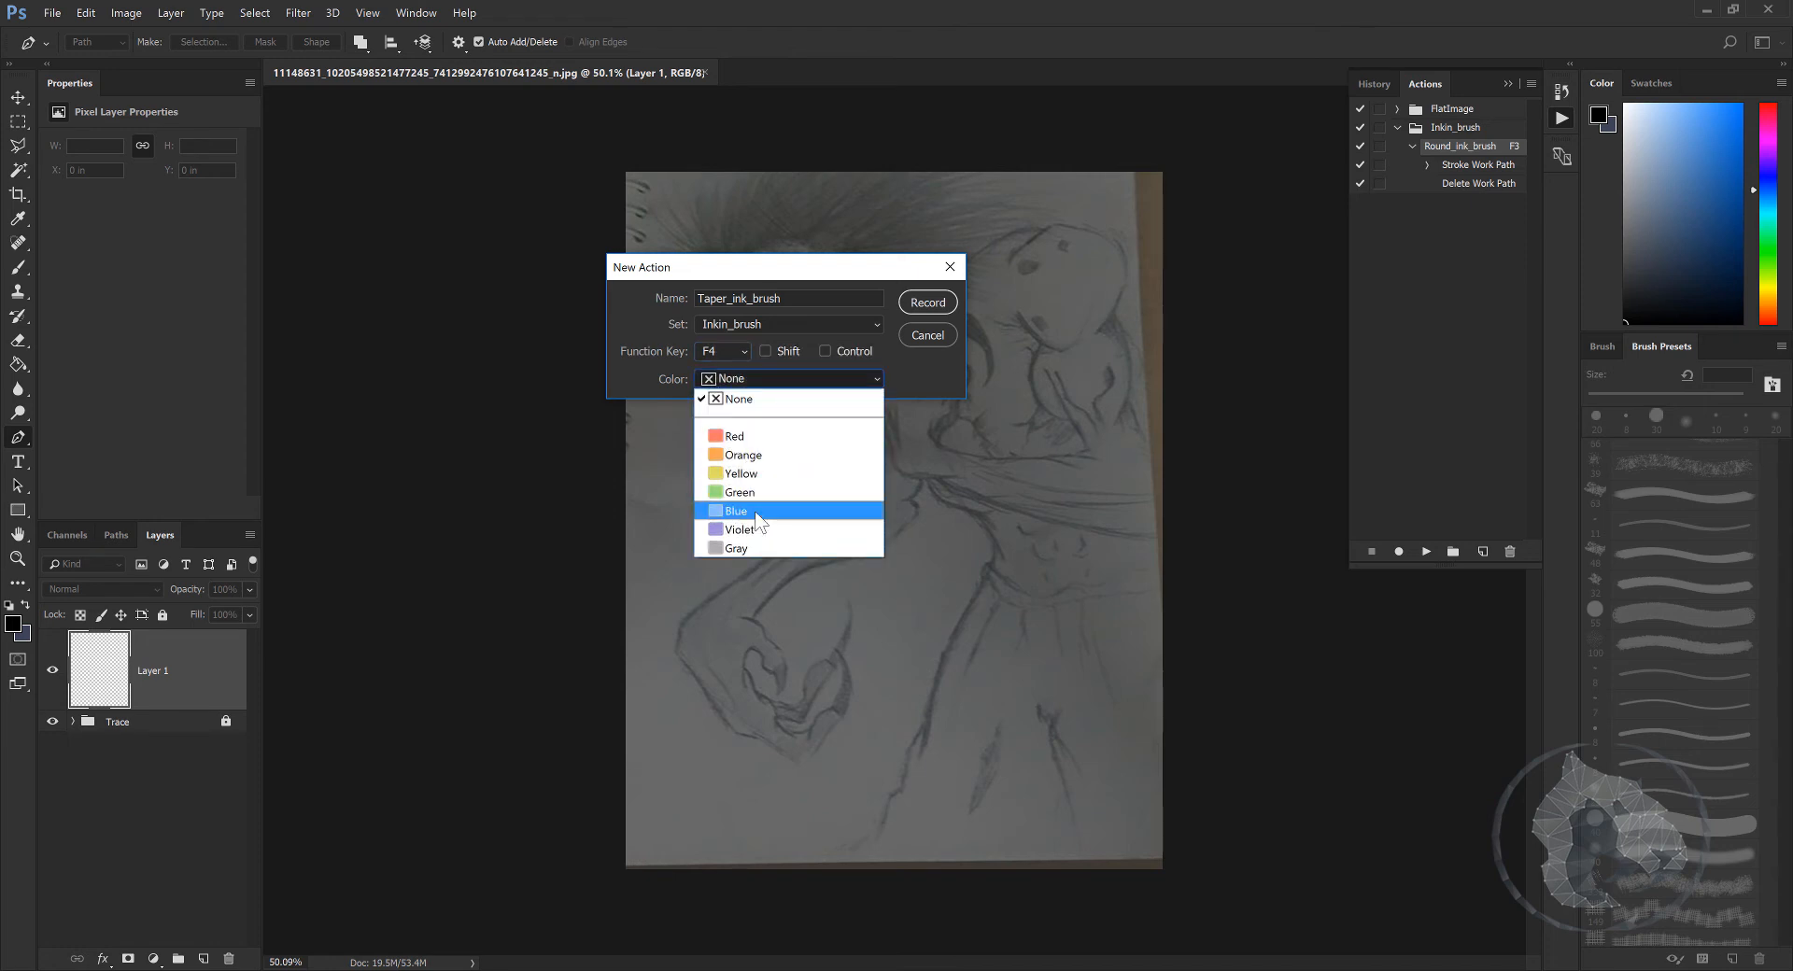
click(751, 521)
click(927, 303)
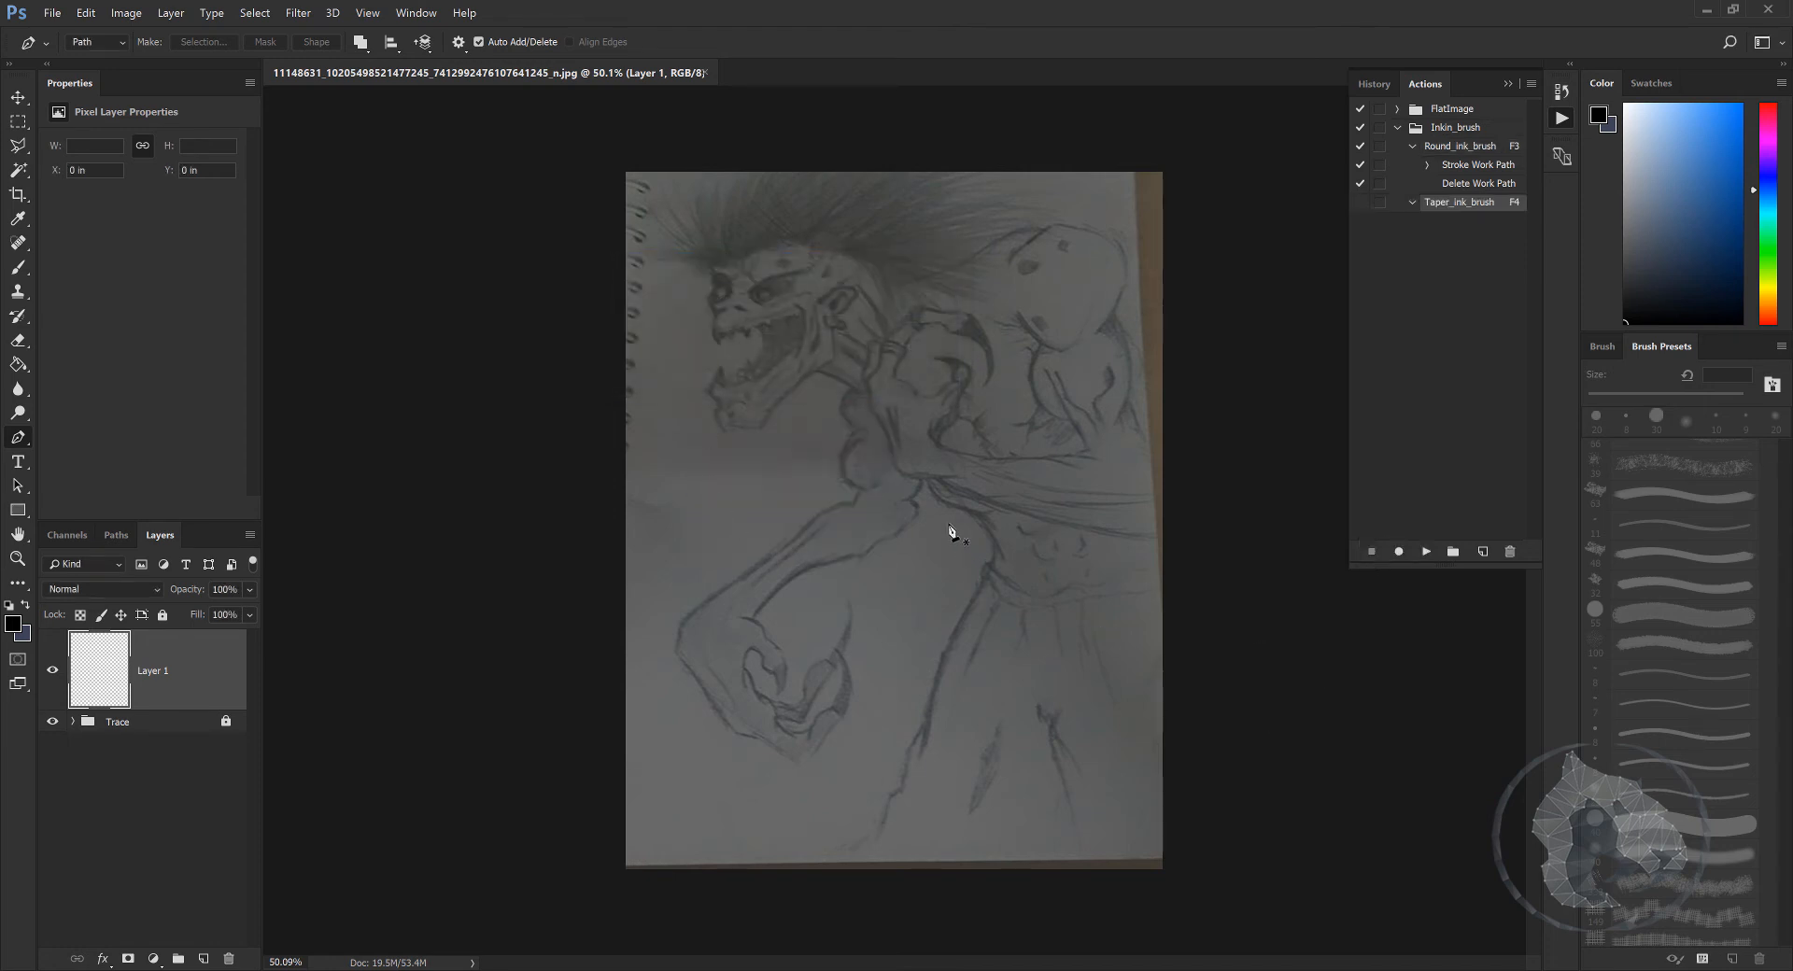
Step: Draw a straight diagonal Pen path down from the creature's mouth and record stroking it with the Brush tool and Simulate Pressure on
click(726, 352)
click(1397, 551)
right_click(793, 445)
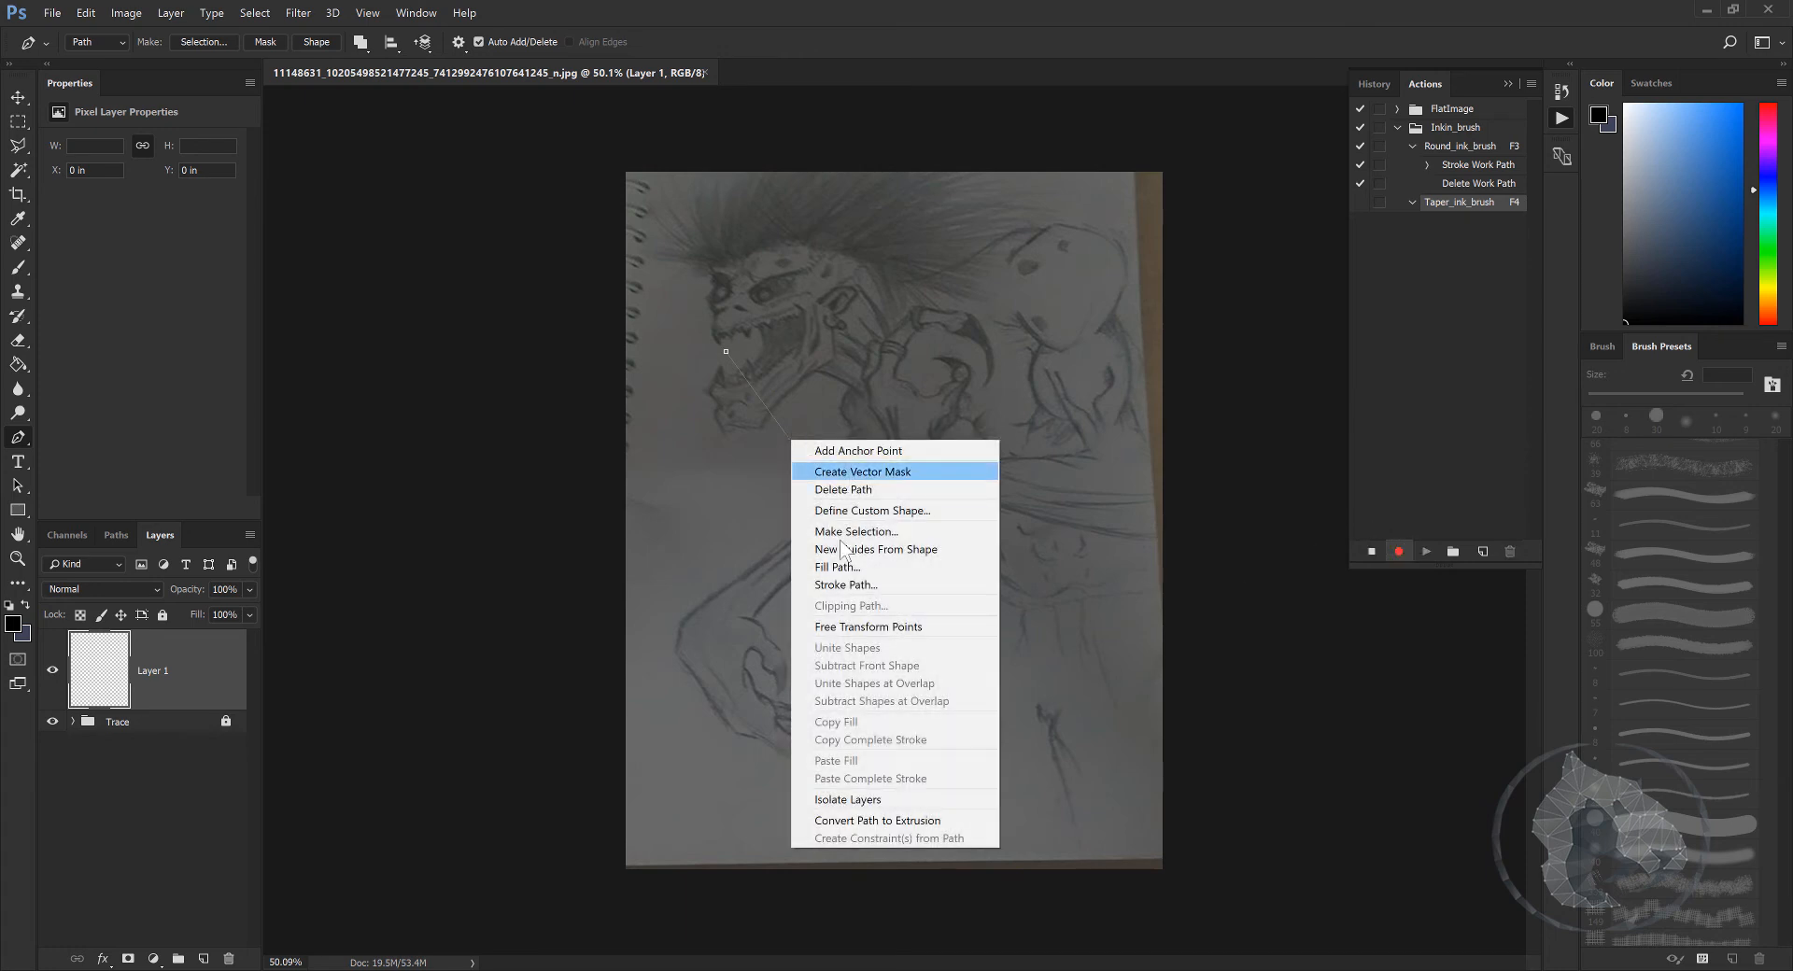
click(852, 586)
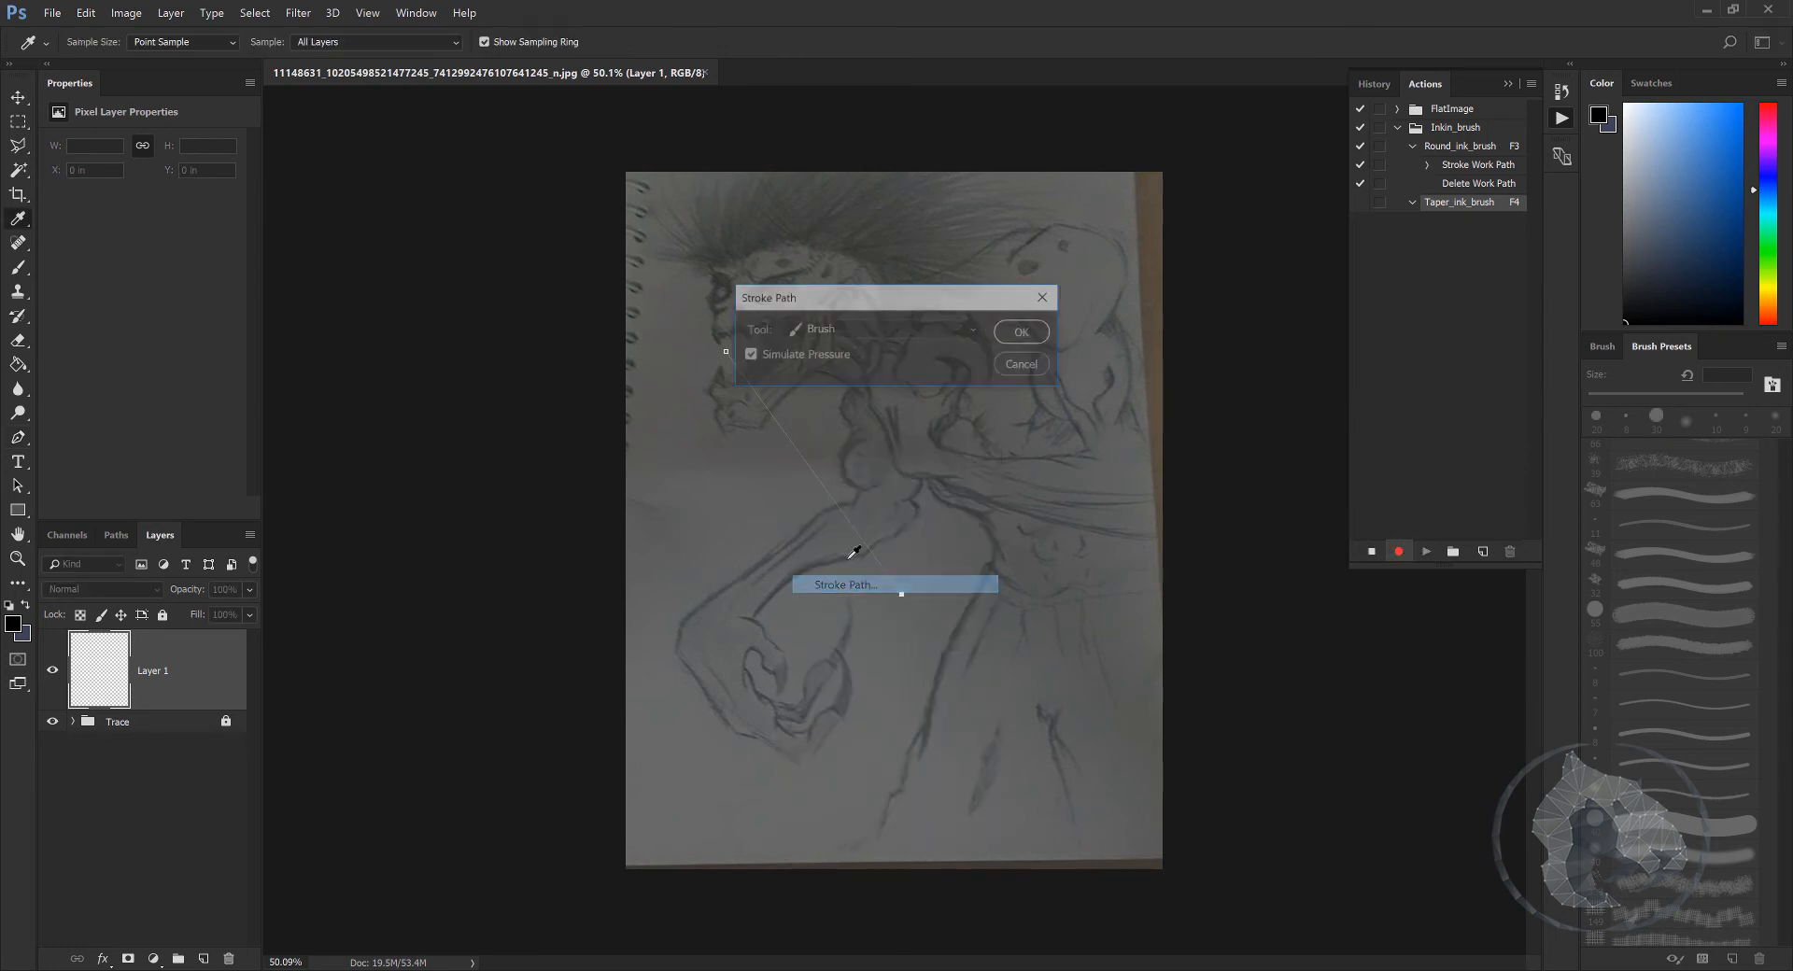
click(805, 329)
click(814, 364)
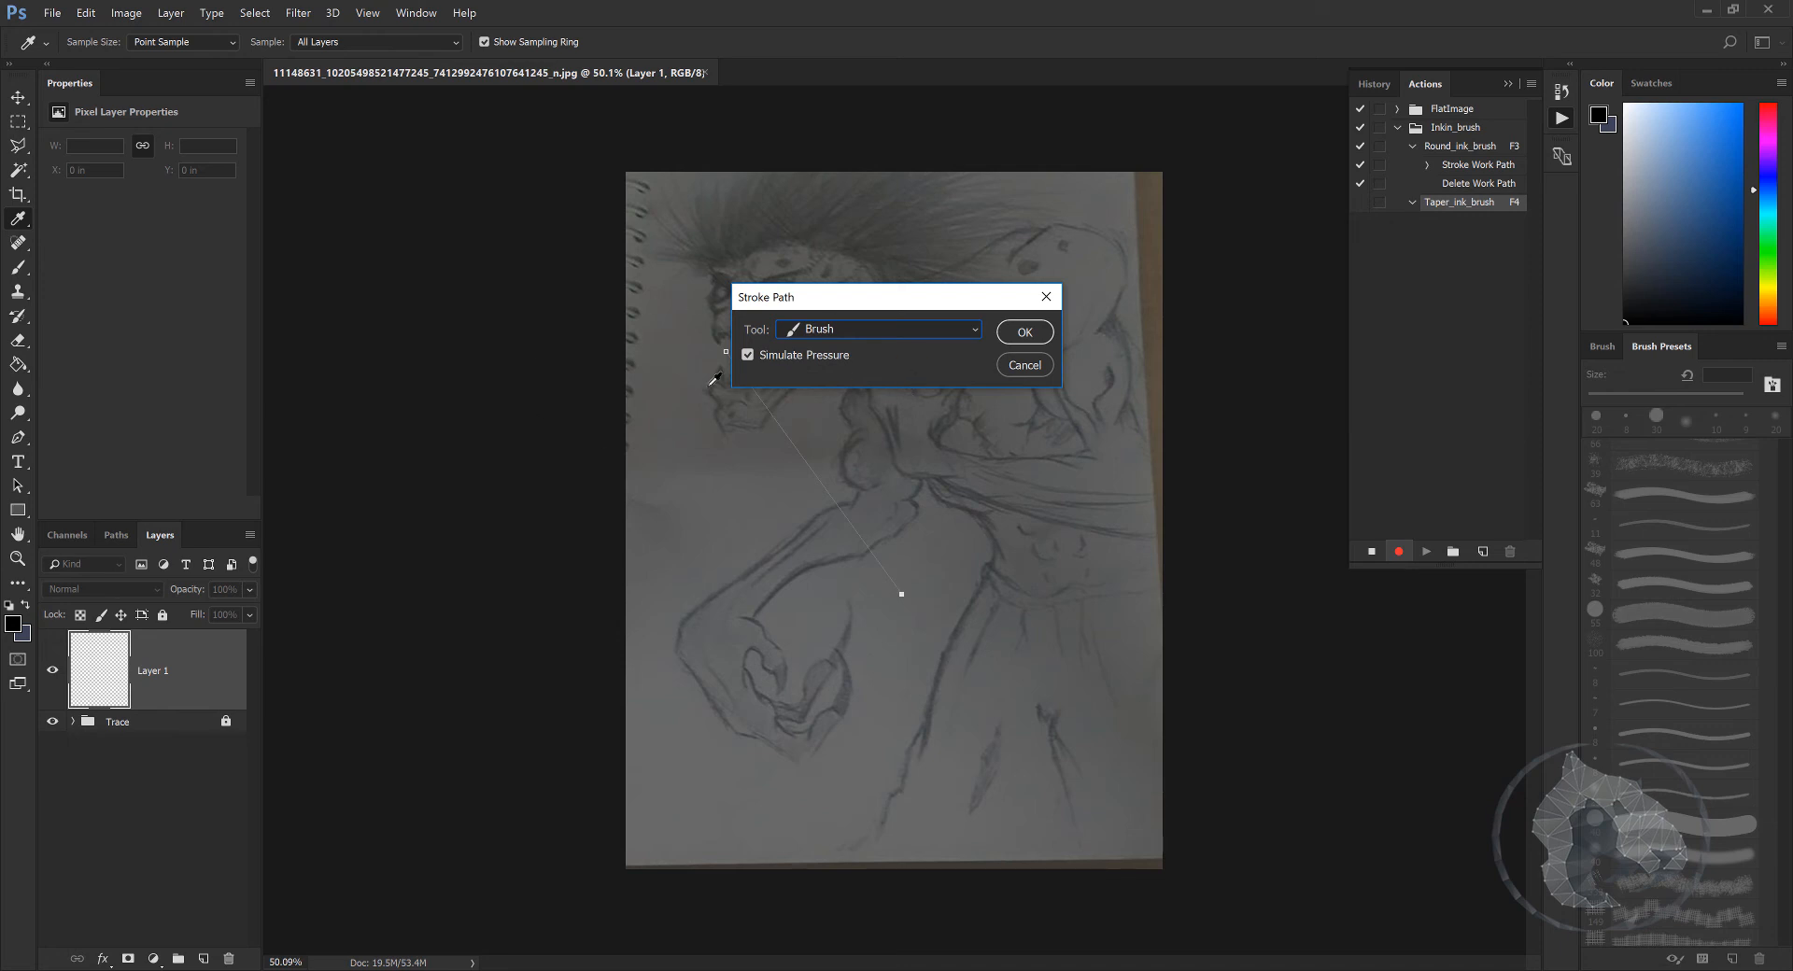
click(1024, 332)
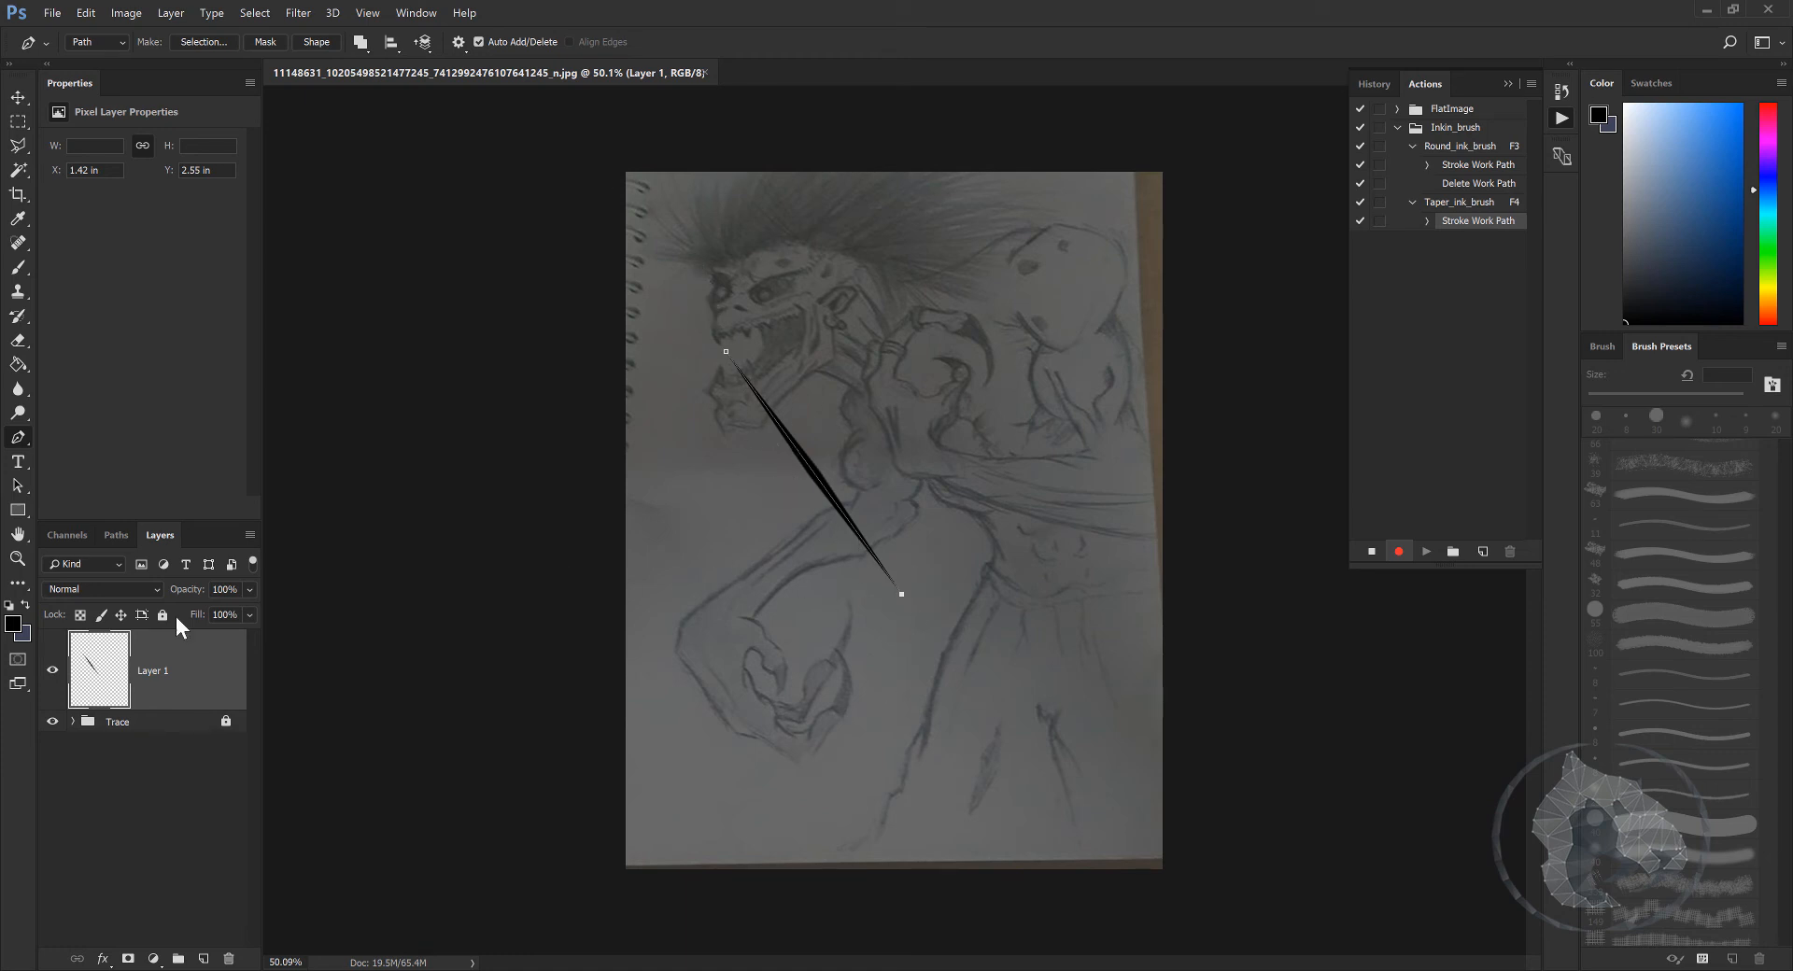
Step: Record deleting the work path in Taper_ink_brush, stop recording, and remove the tapered test stroke
click(117, 536)
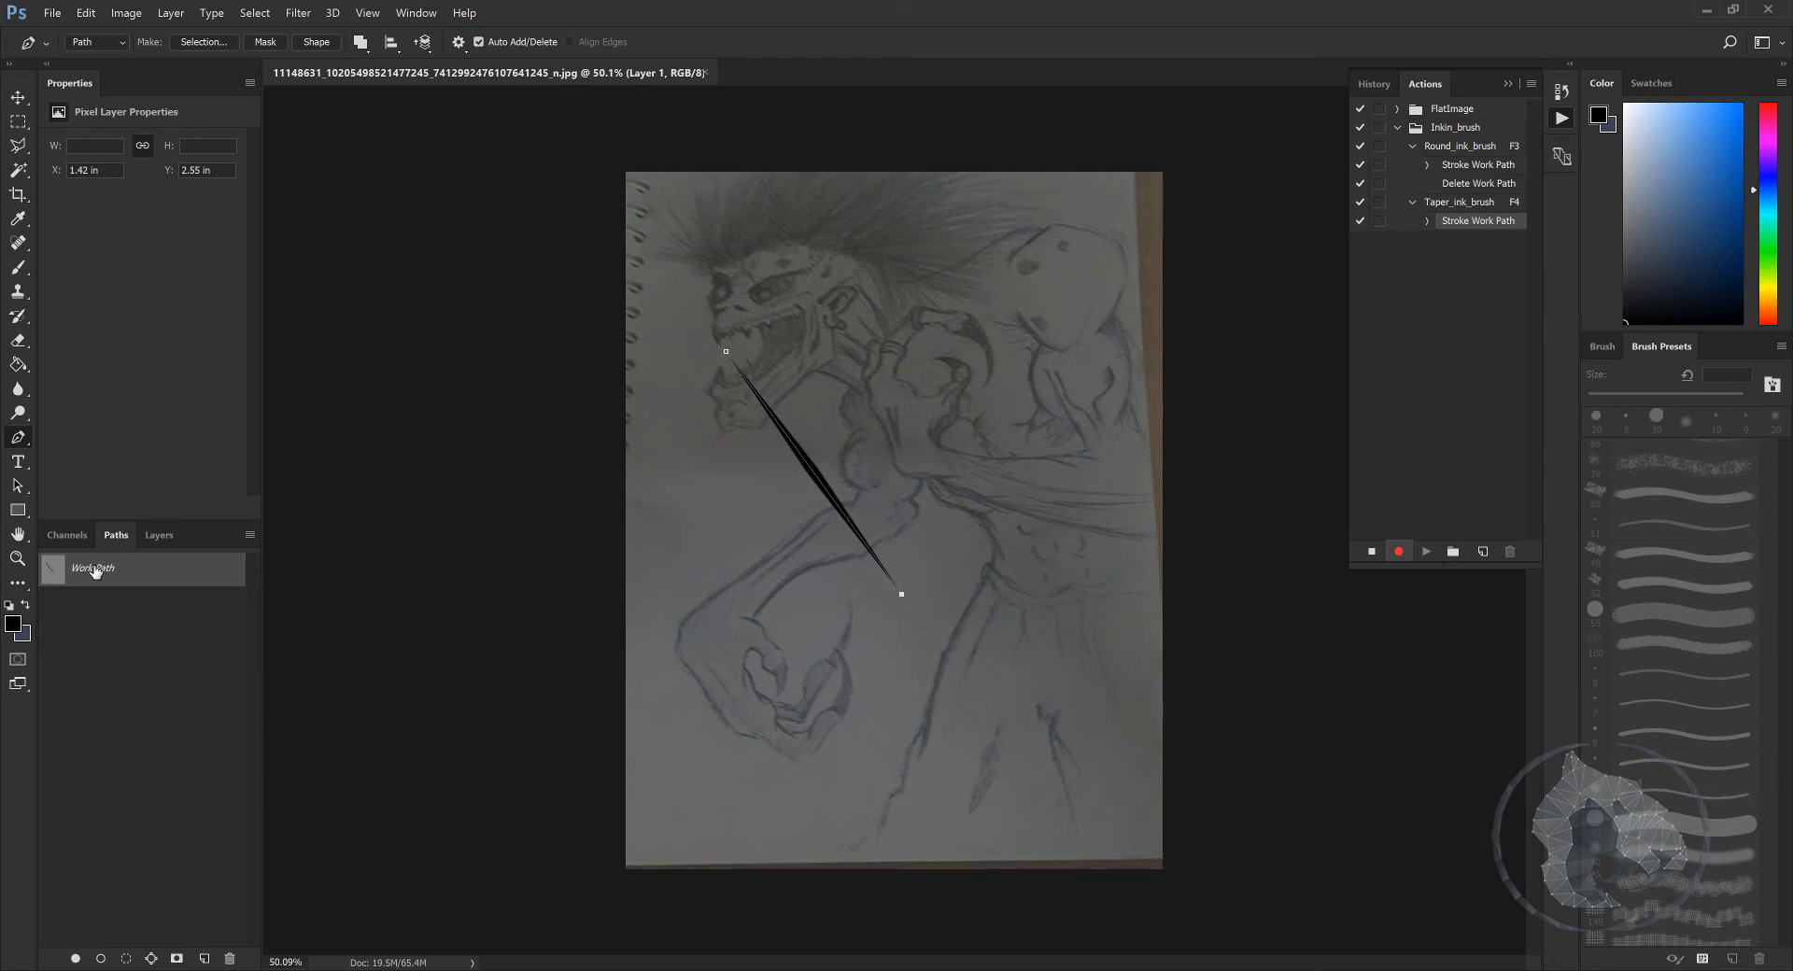
drag(96, 571, 225, 962)
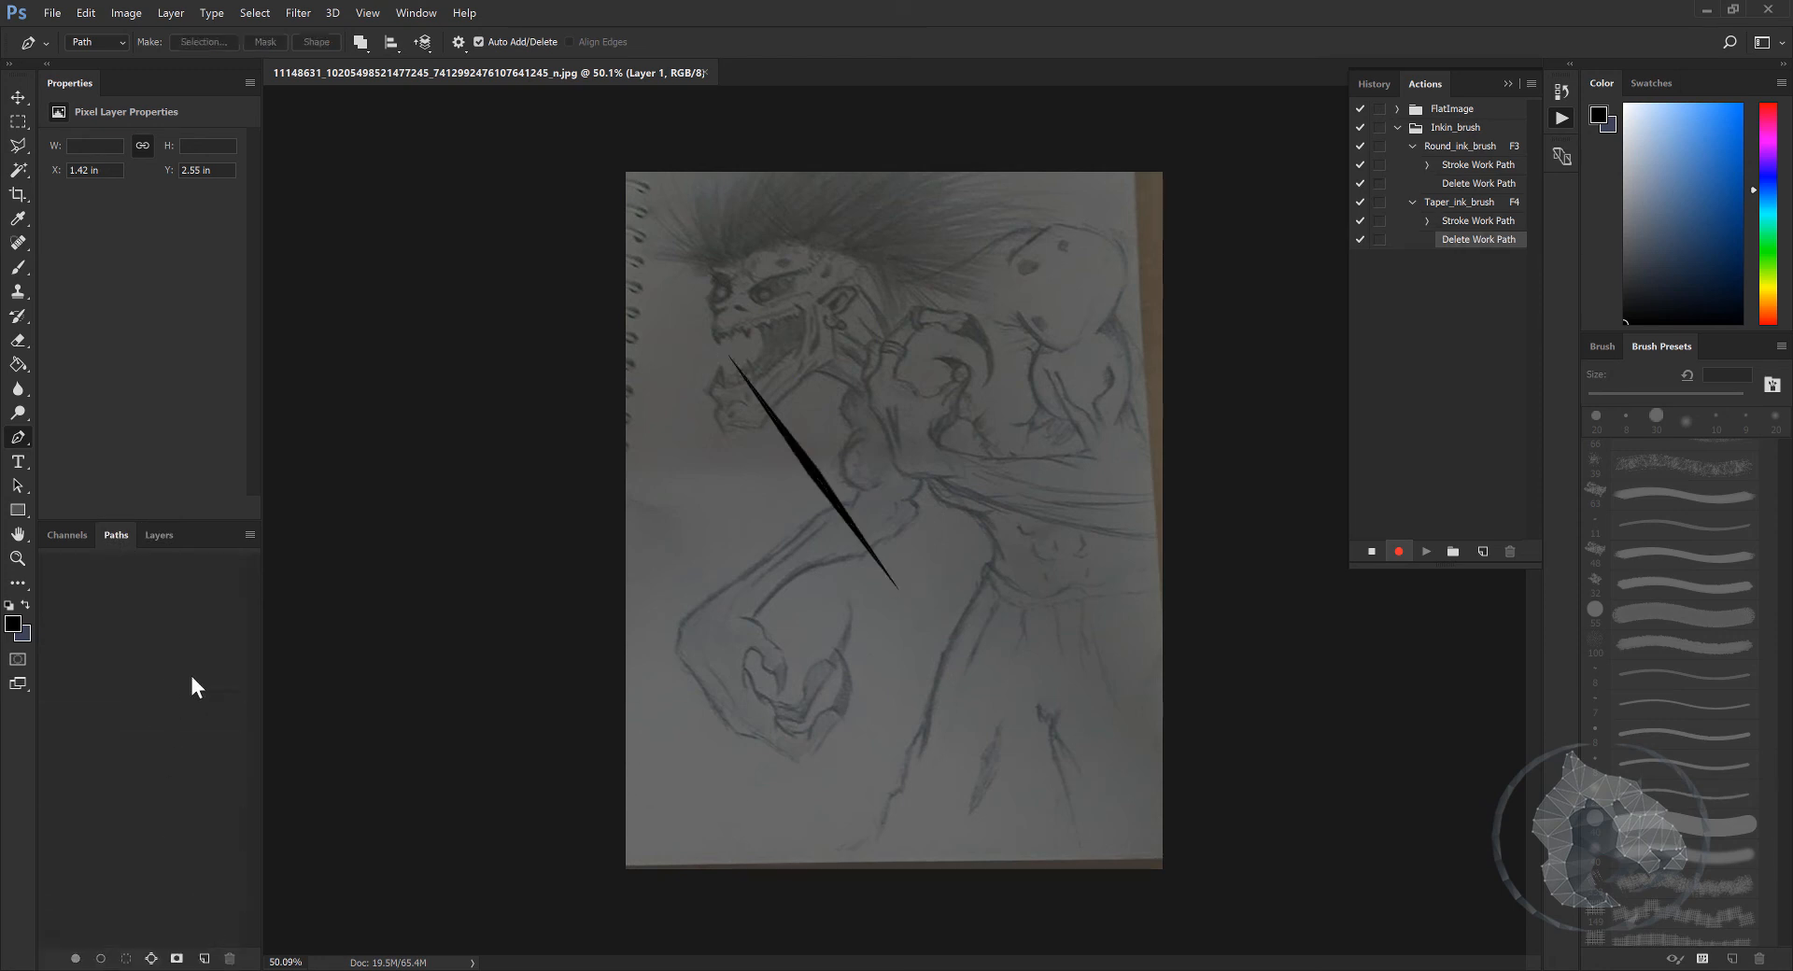
click(1370, 552)
key(ctrl+z)
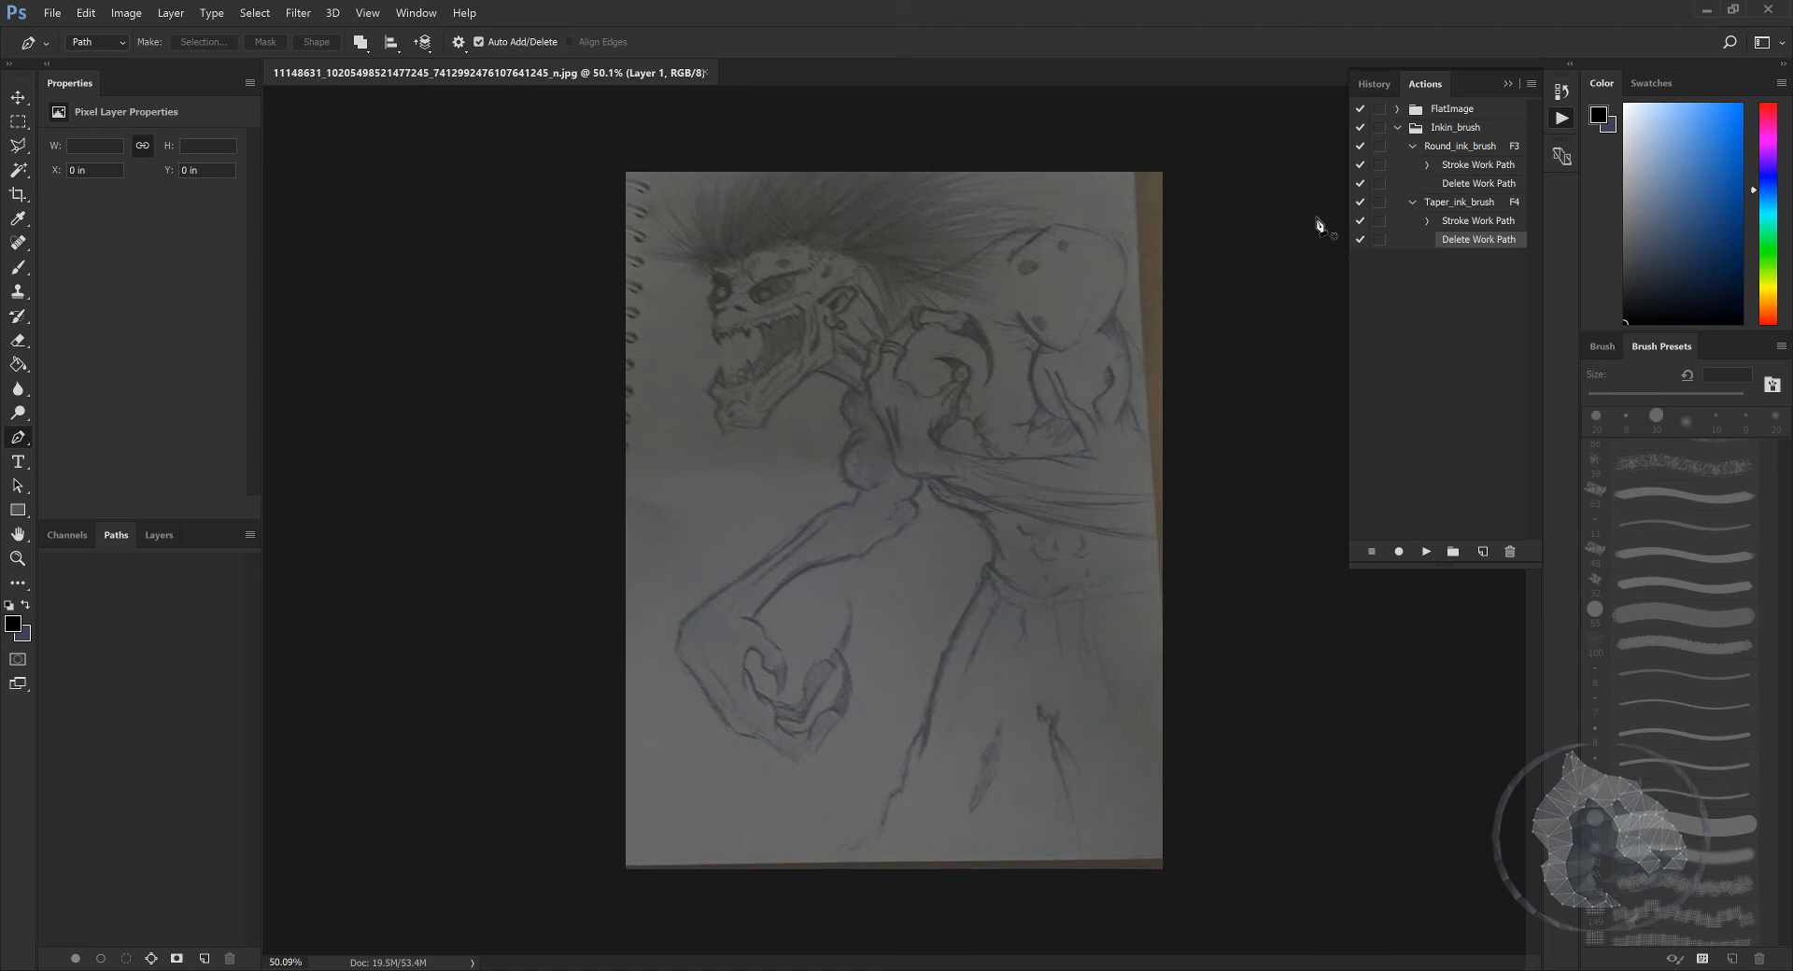
Step: Select the Round_ink_brush action and collapse the command lists of both inking actions
click(1498, 209)
click(1505, 151)
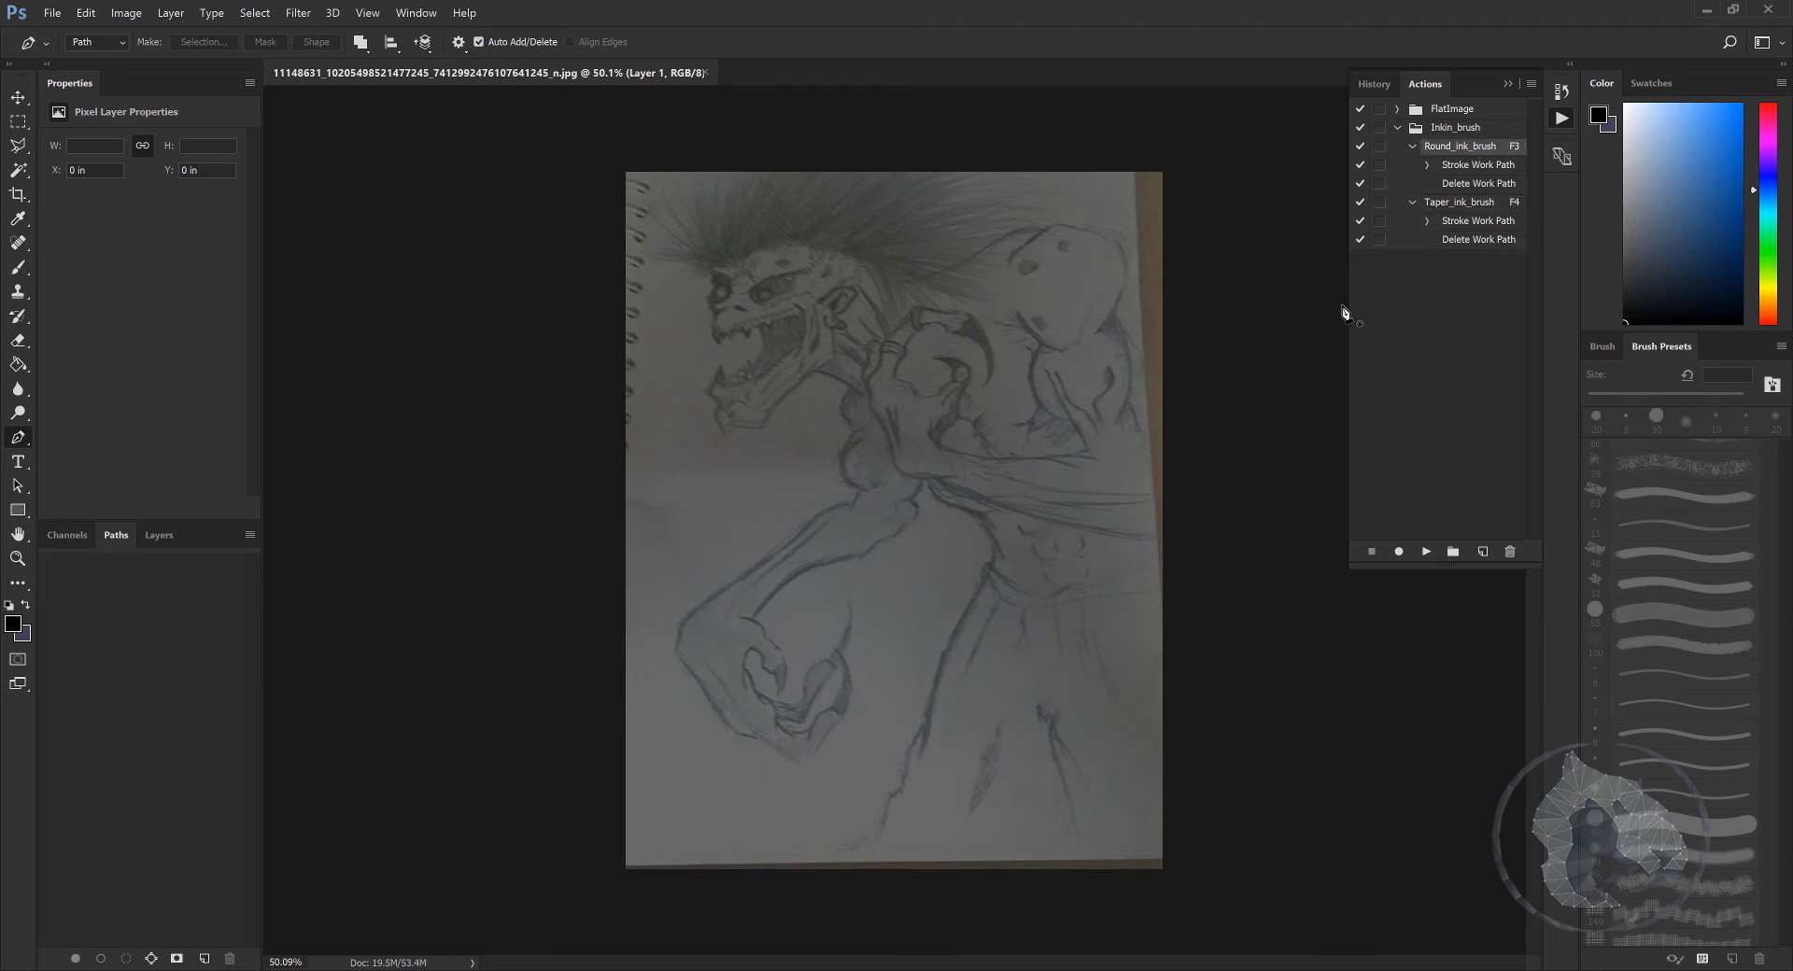
click(1411, 147)
click(1412, 165)
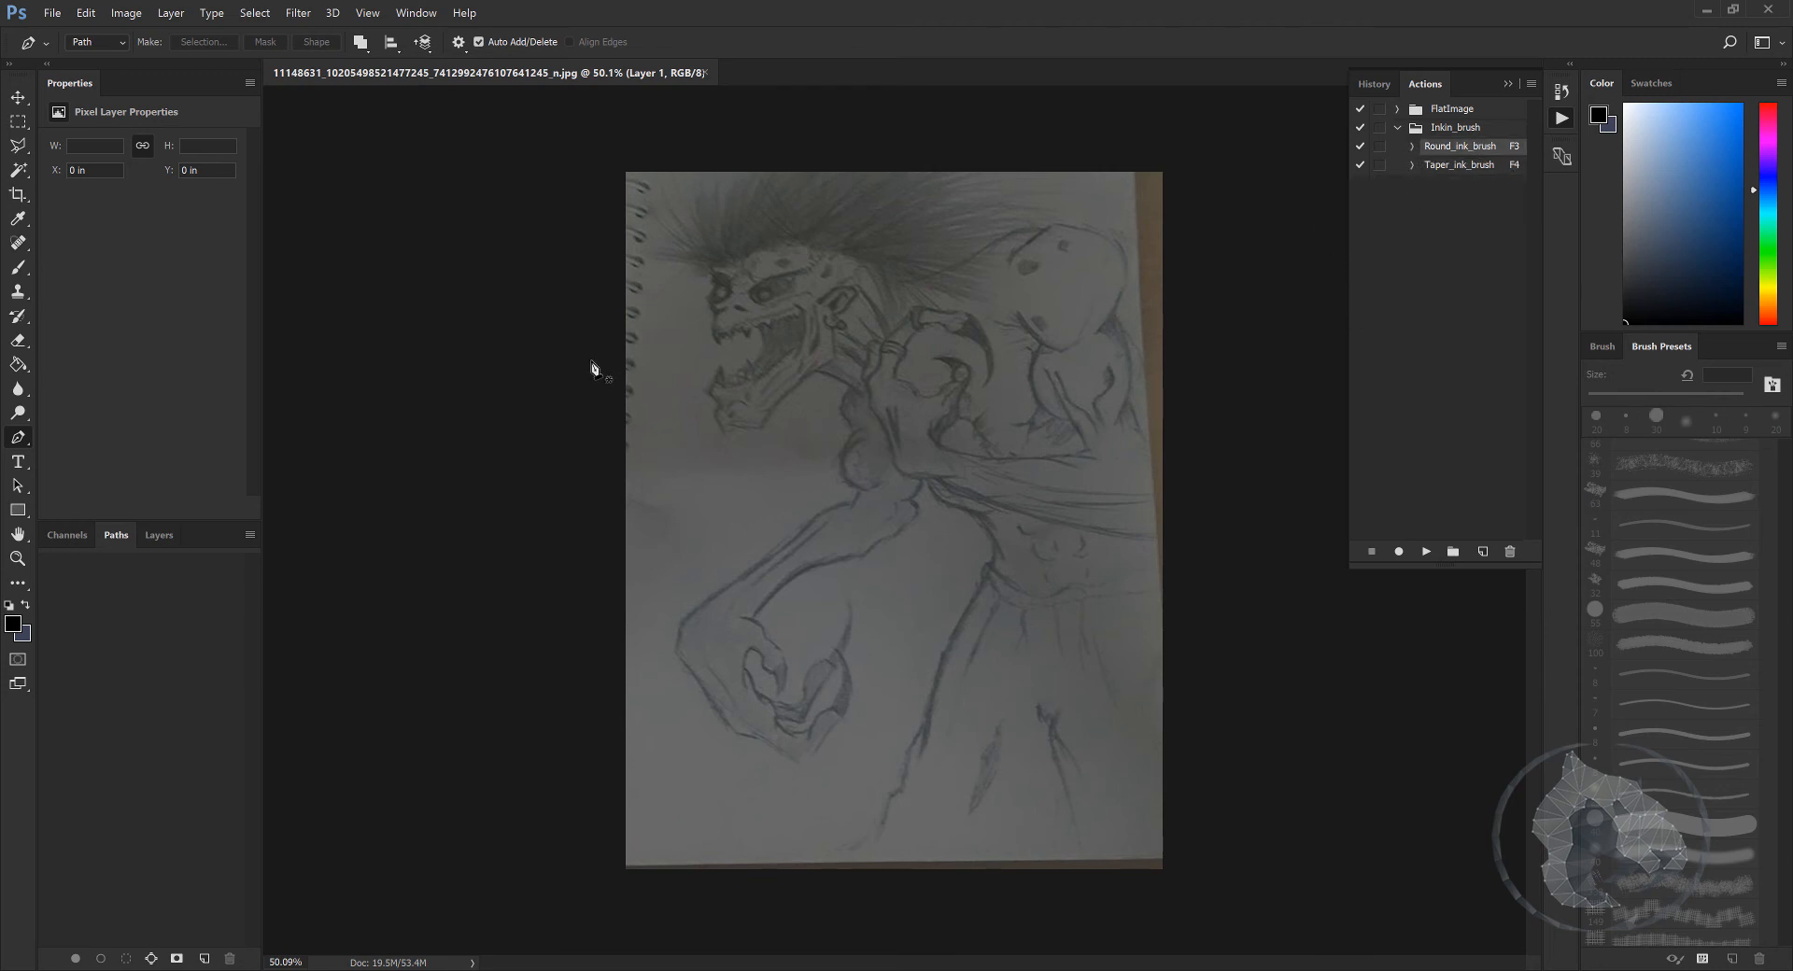
Step: Show the layers with Layer 1 active, pick the 8 px round brush preset, and return to the Pen tool
click(158, 535)
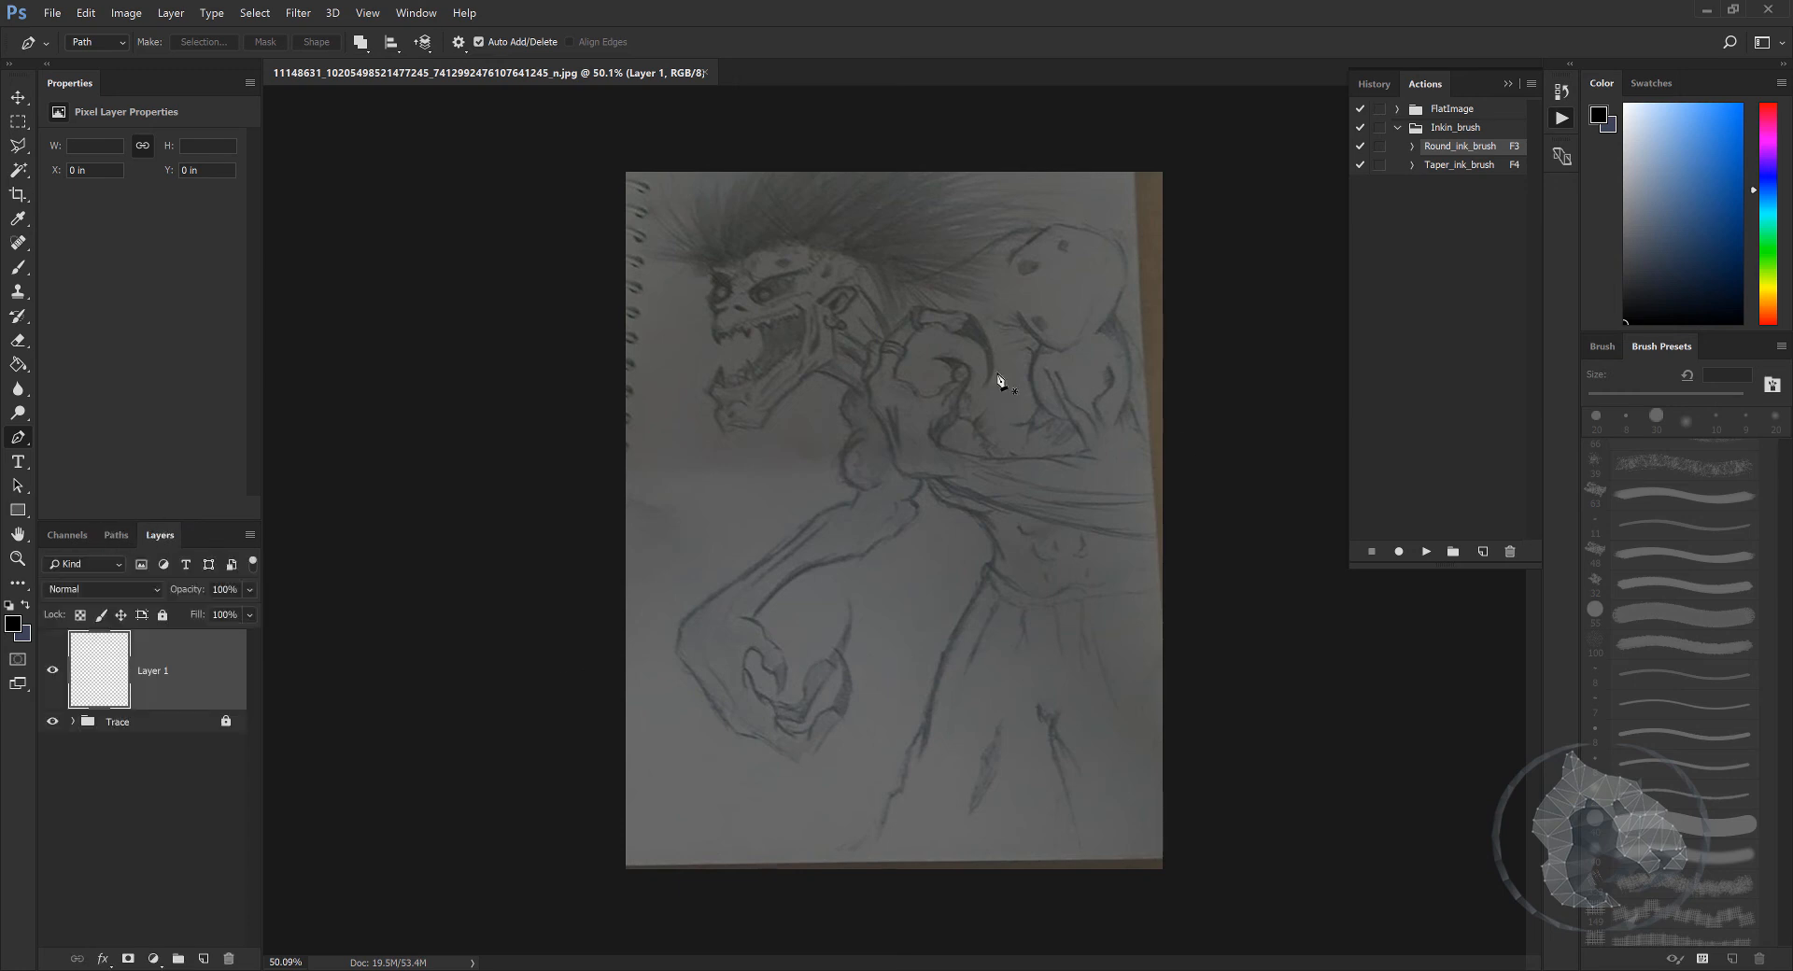
scroll(780, 322, up, 7)
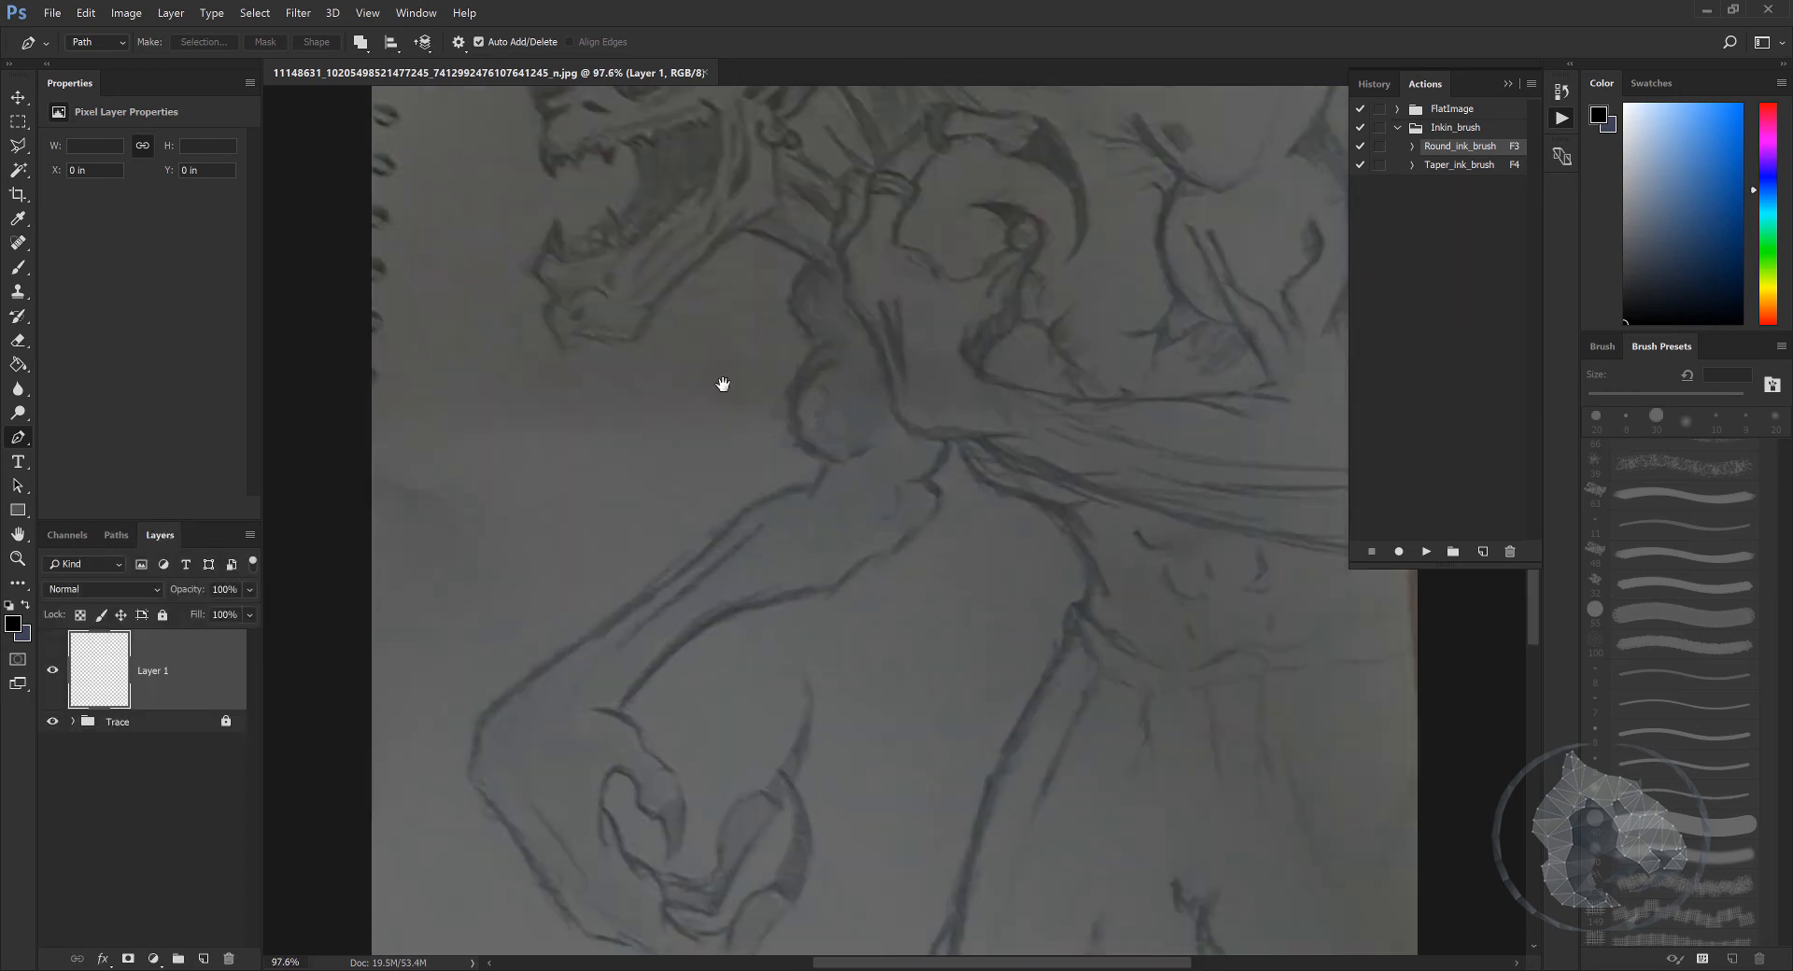
drag(652, 324, 816, 483)
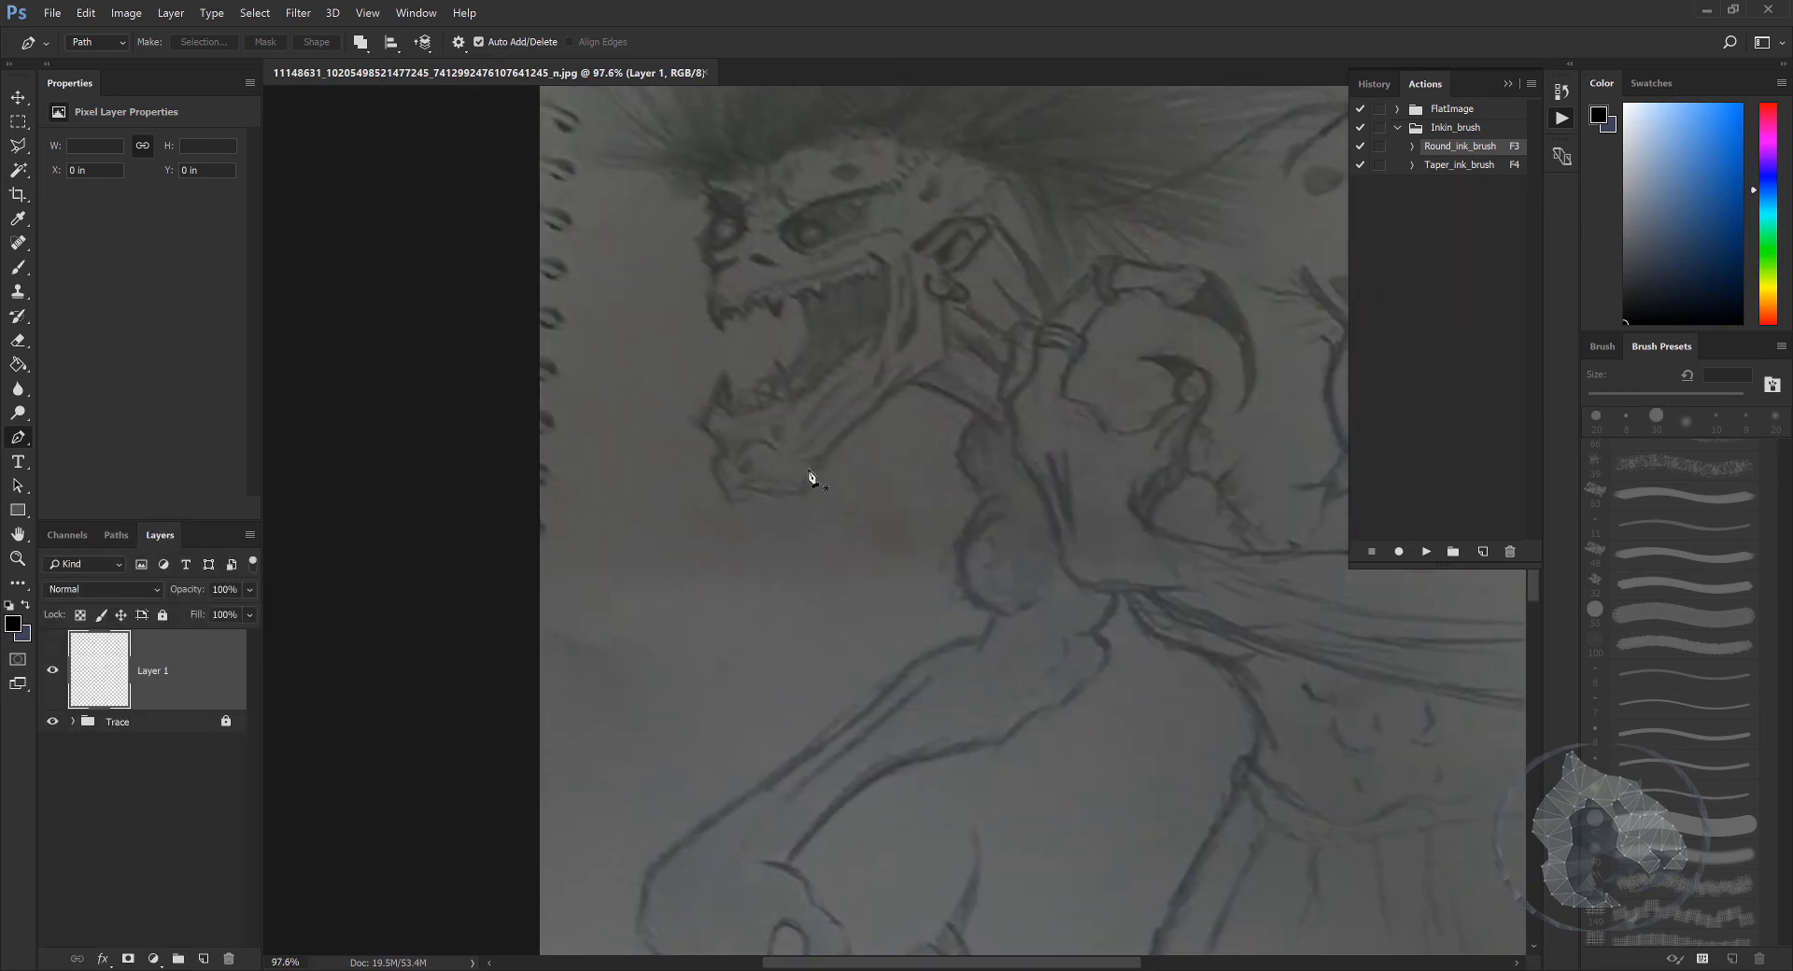
key(b)
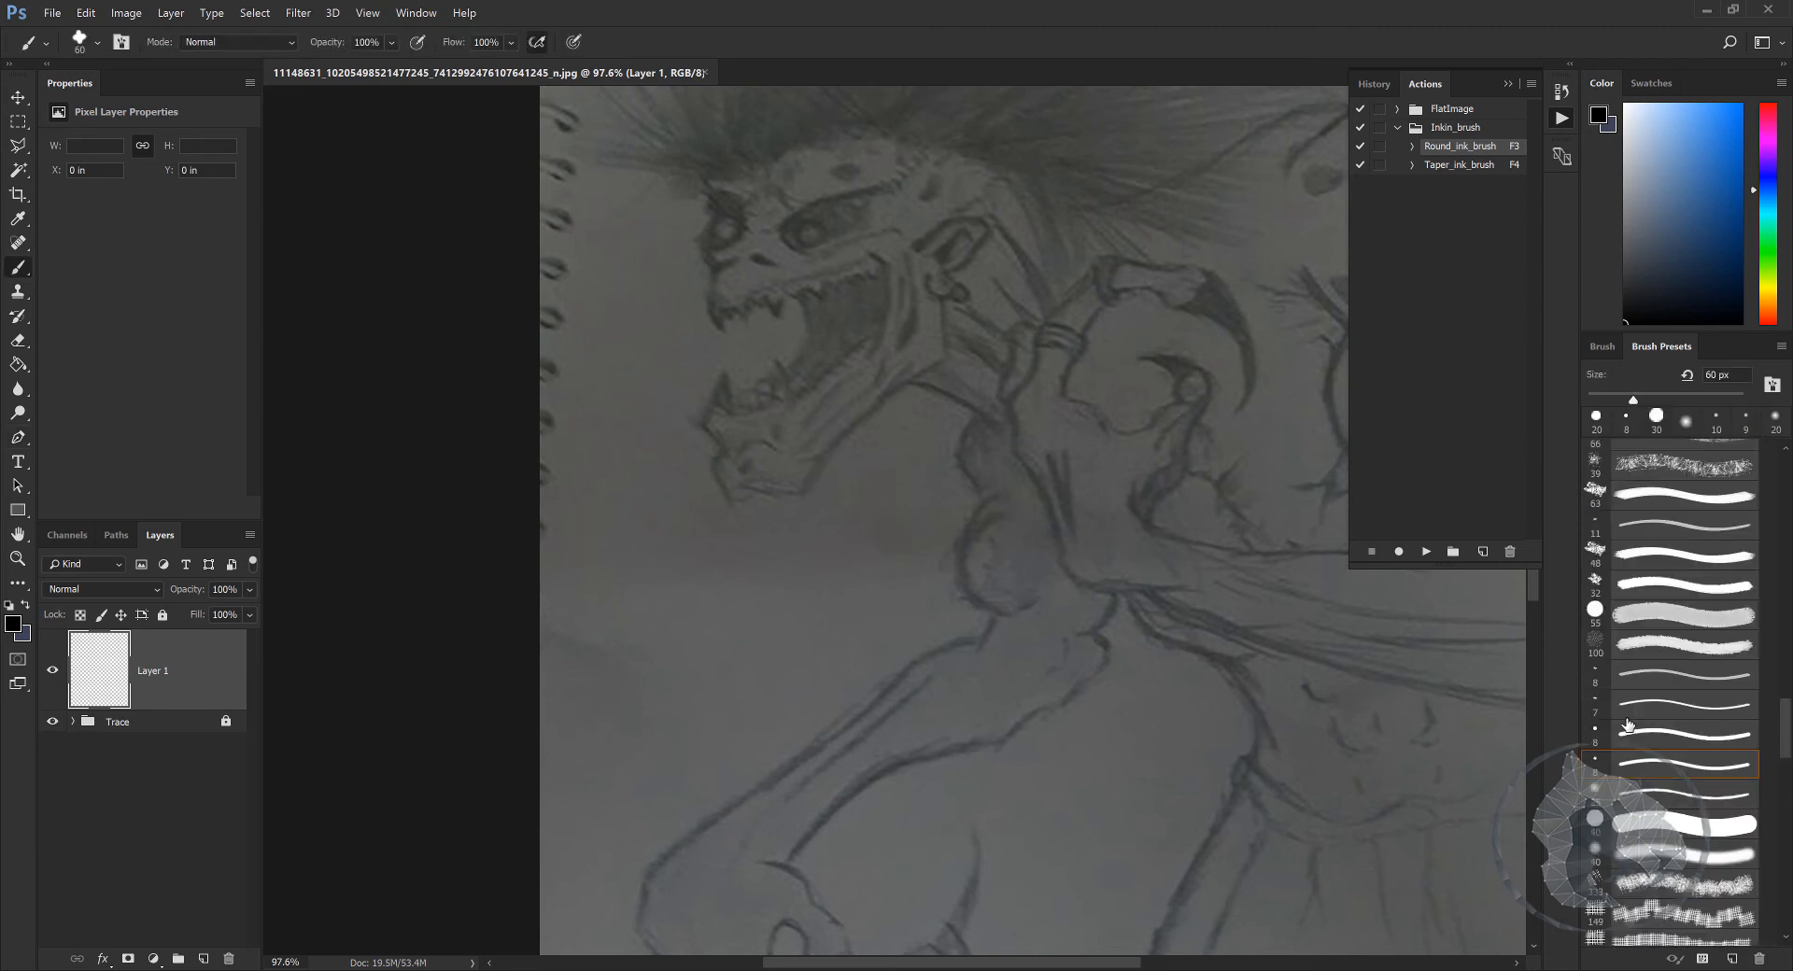
click(1636, 734)
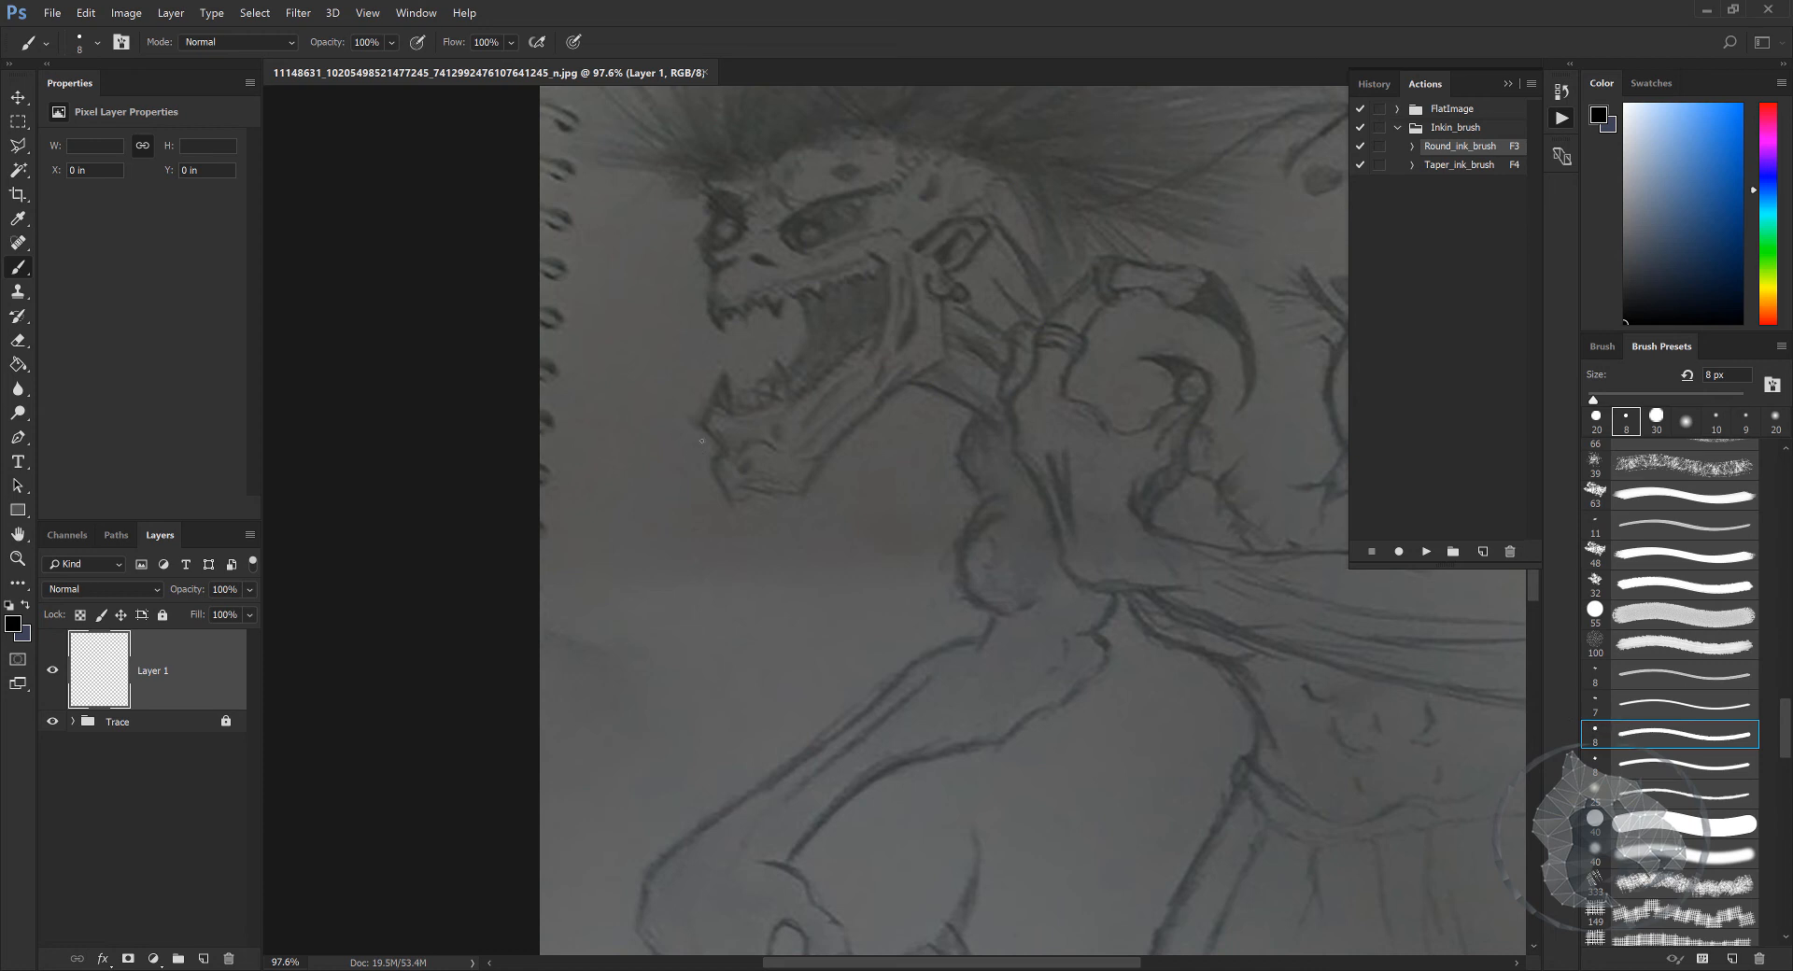
key(p)
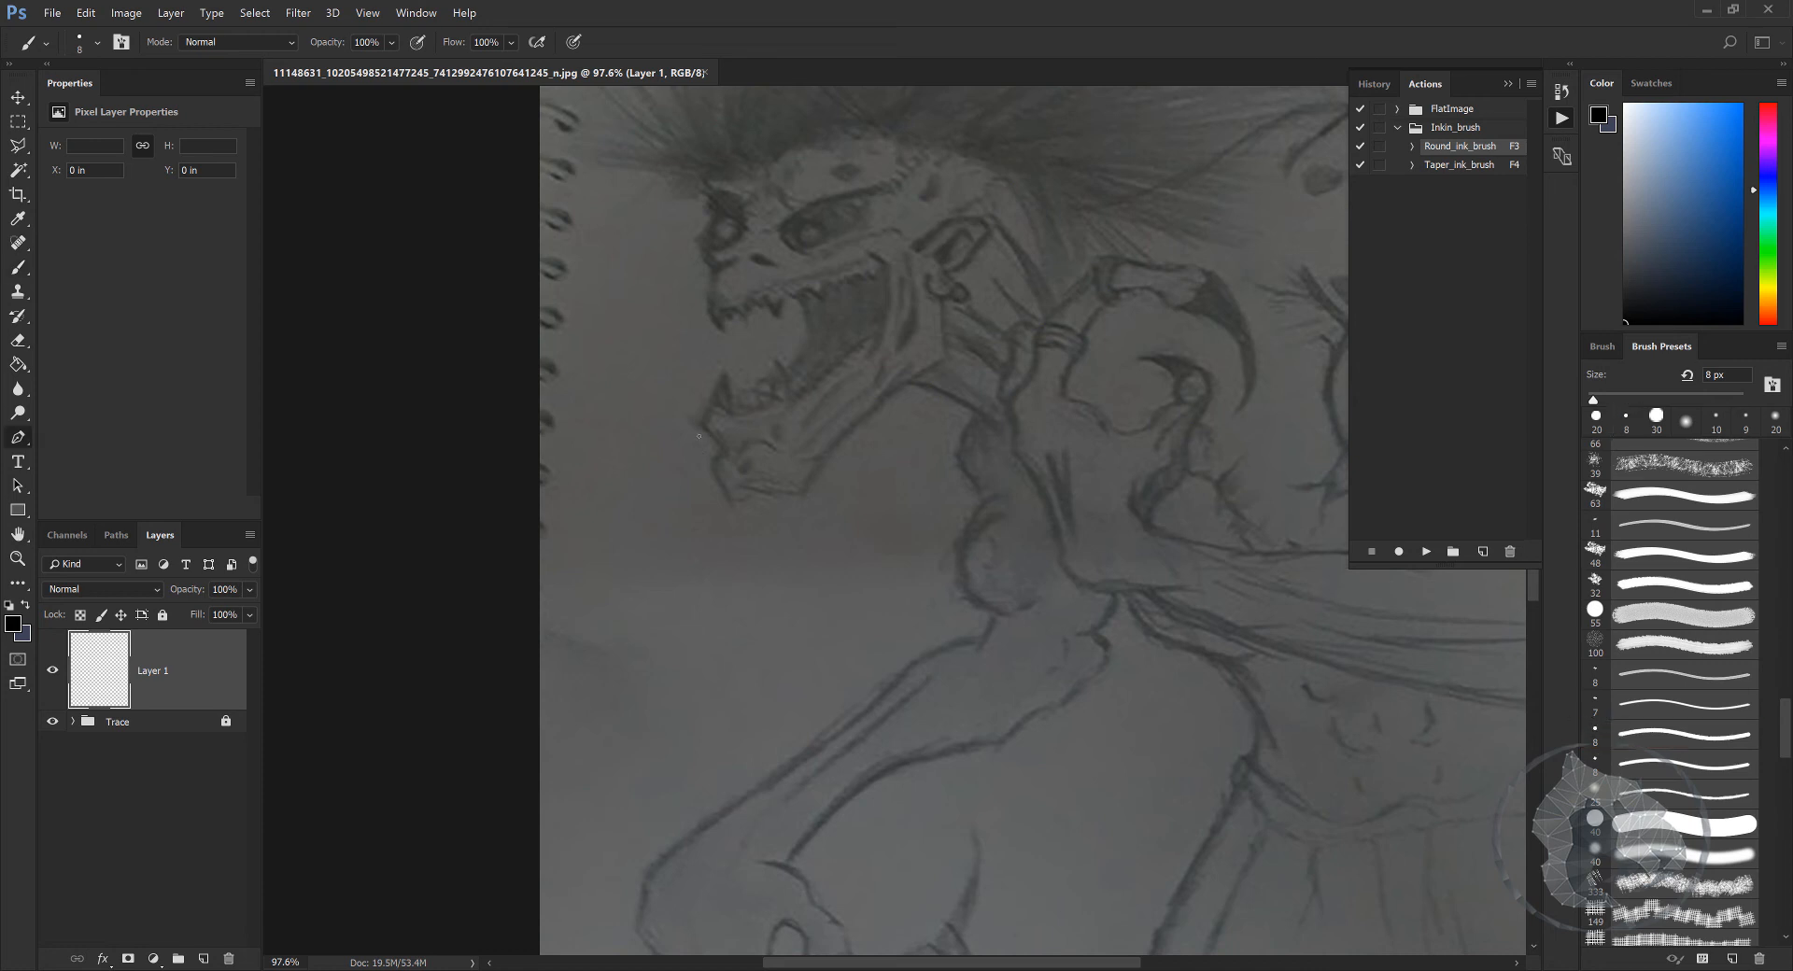
Step: Draw a jagged Pen path down the front of the creature's chin and stroke it with the Taper_ink_brush action
scroll(715, 432, up, 4)
scroll(584, 367, down, 1)
drag(585, 367, 888, 551)
click(697, 400)
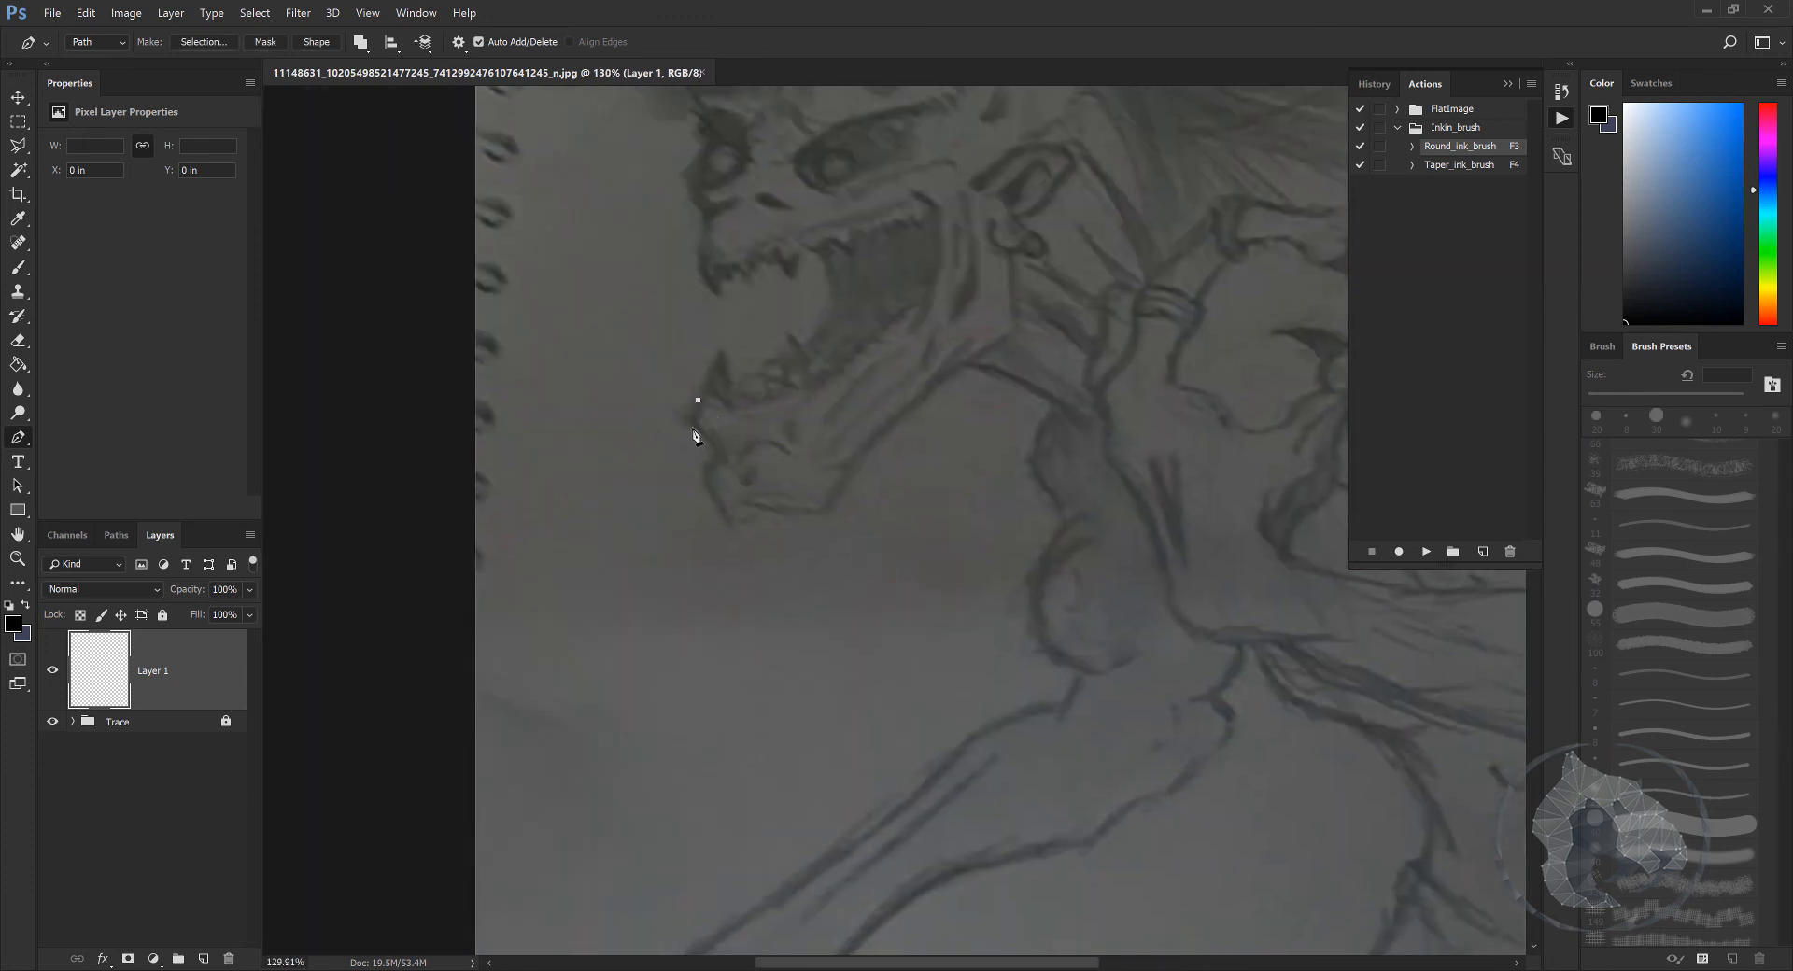
click(693, 424)
click(715, 450)
click(706, 477)
click(727, 519)
drag(753, 522, 763, 511)
key(F4)
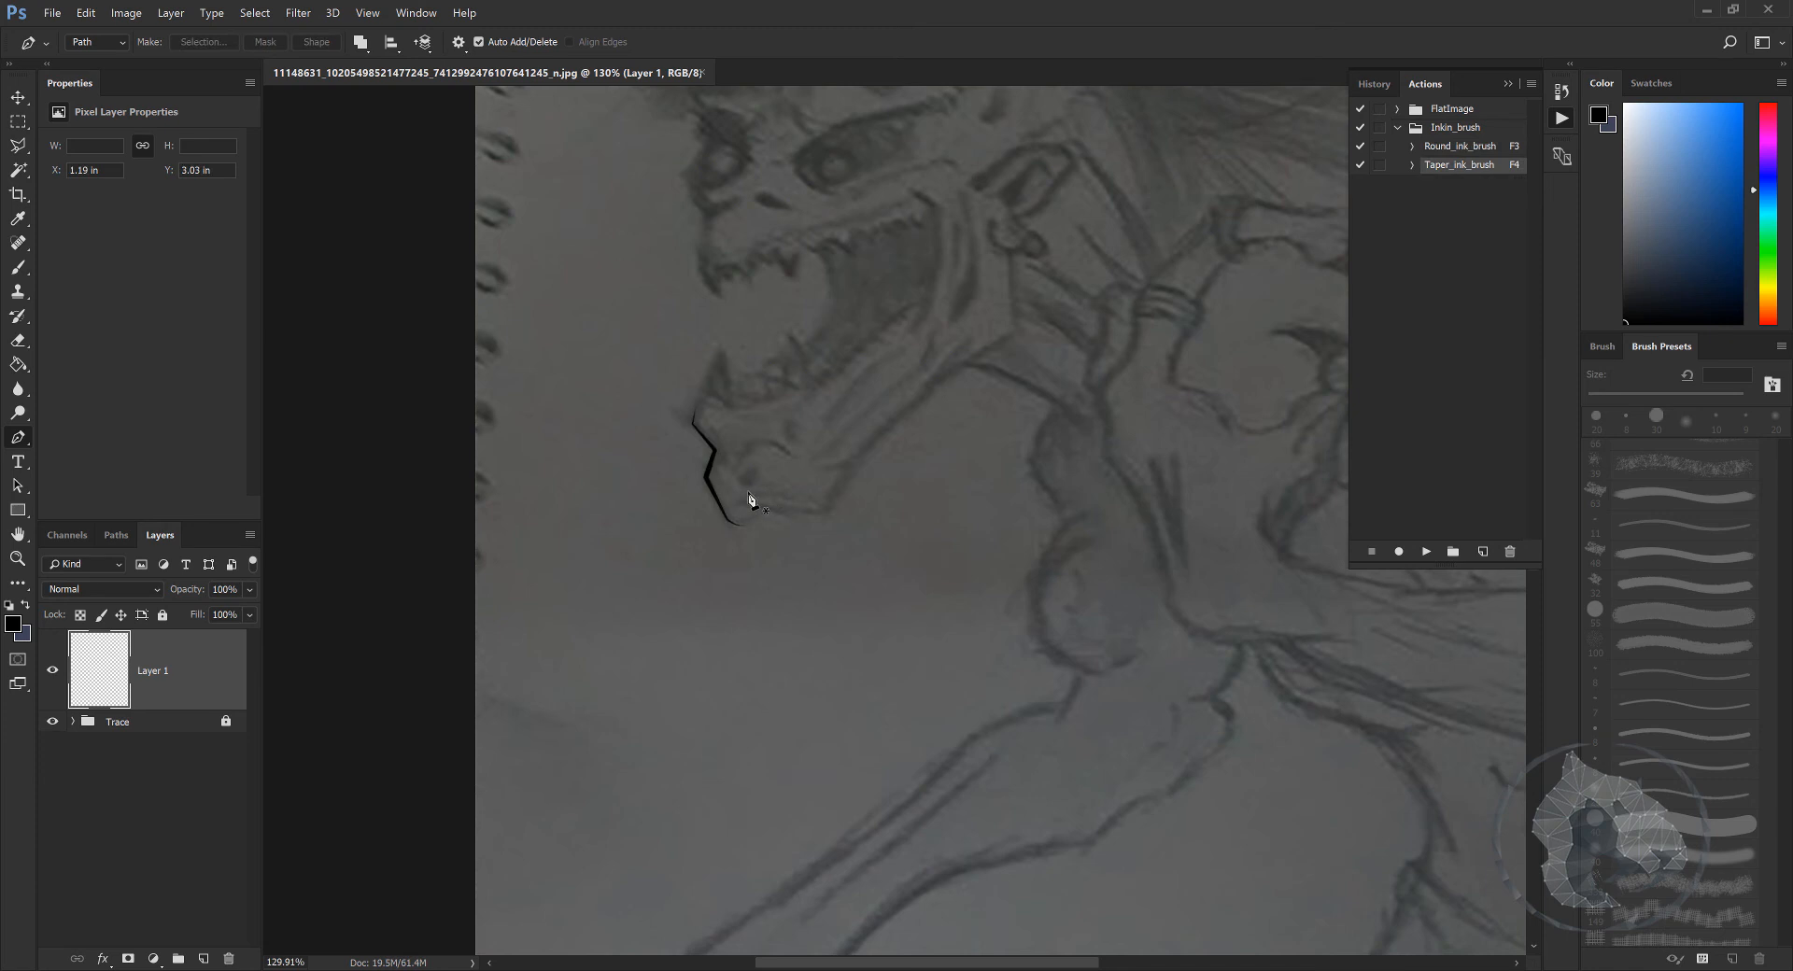
Step: Compare the small round brush presets and choose the 7 px one for thinner ink lines
scroll(751, 502, up, 1)
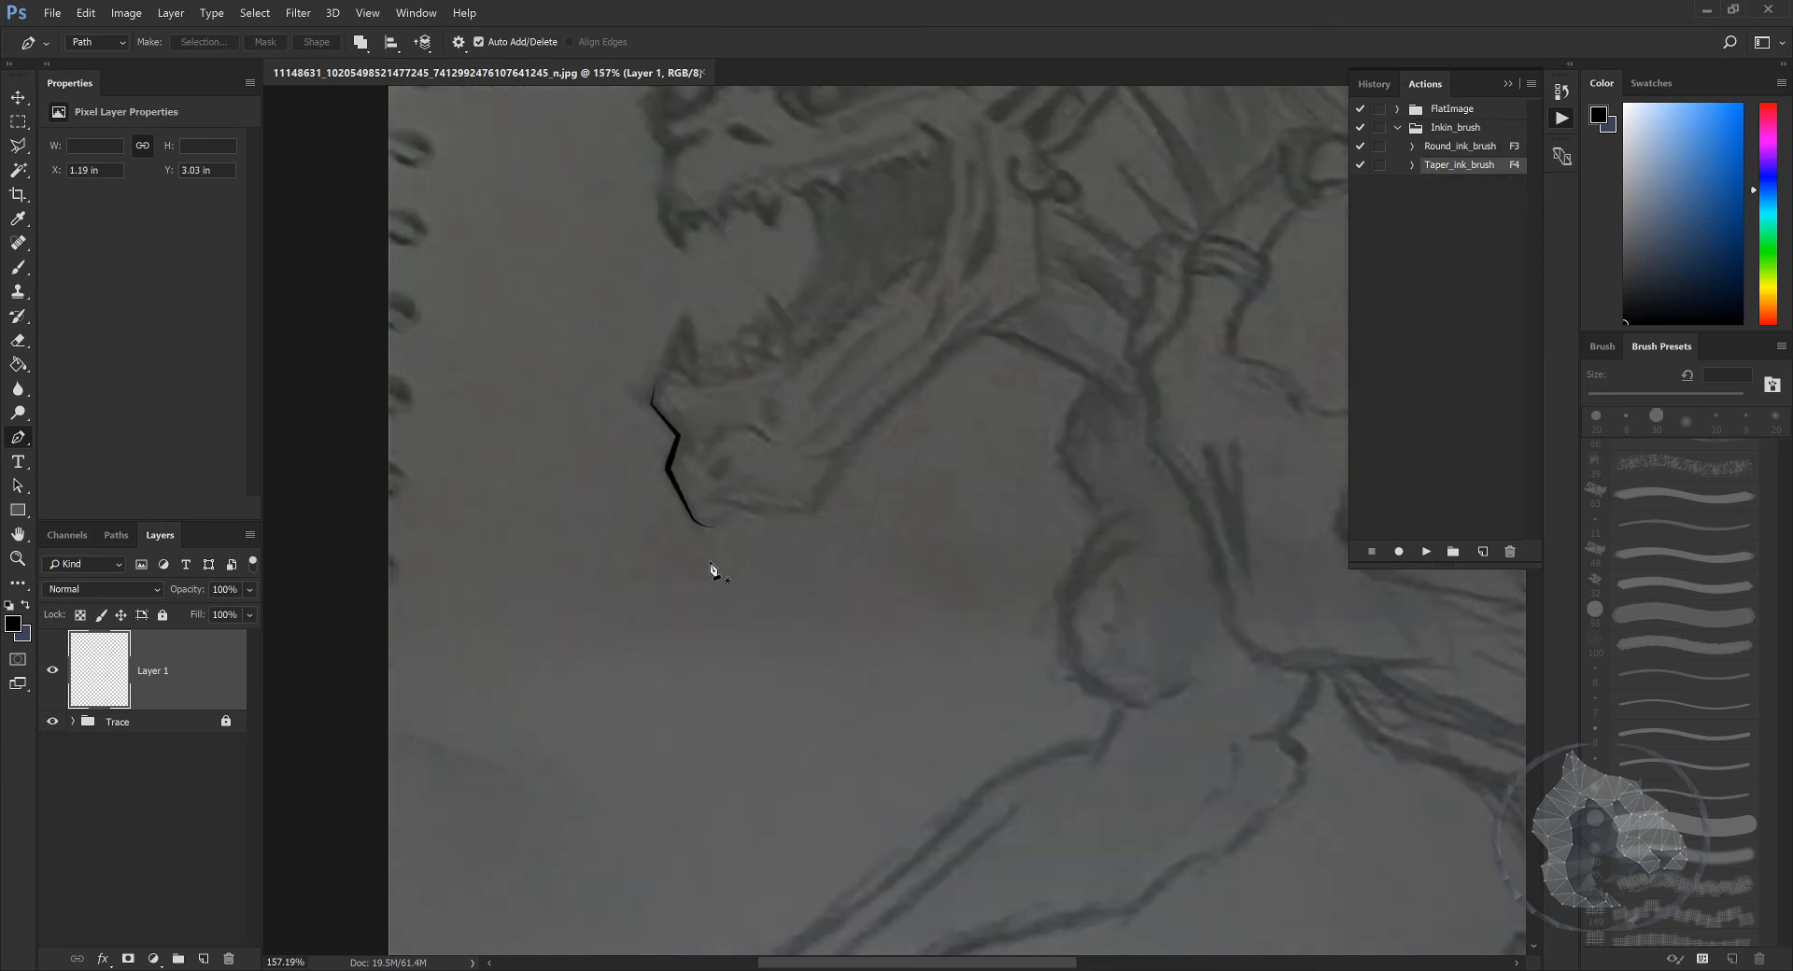
key(b)
click(1662, 737)
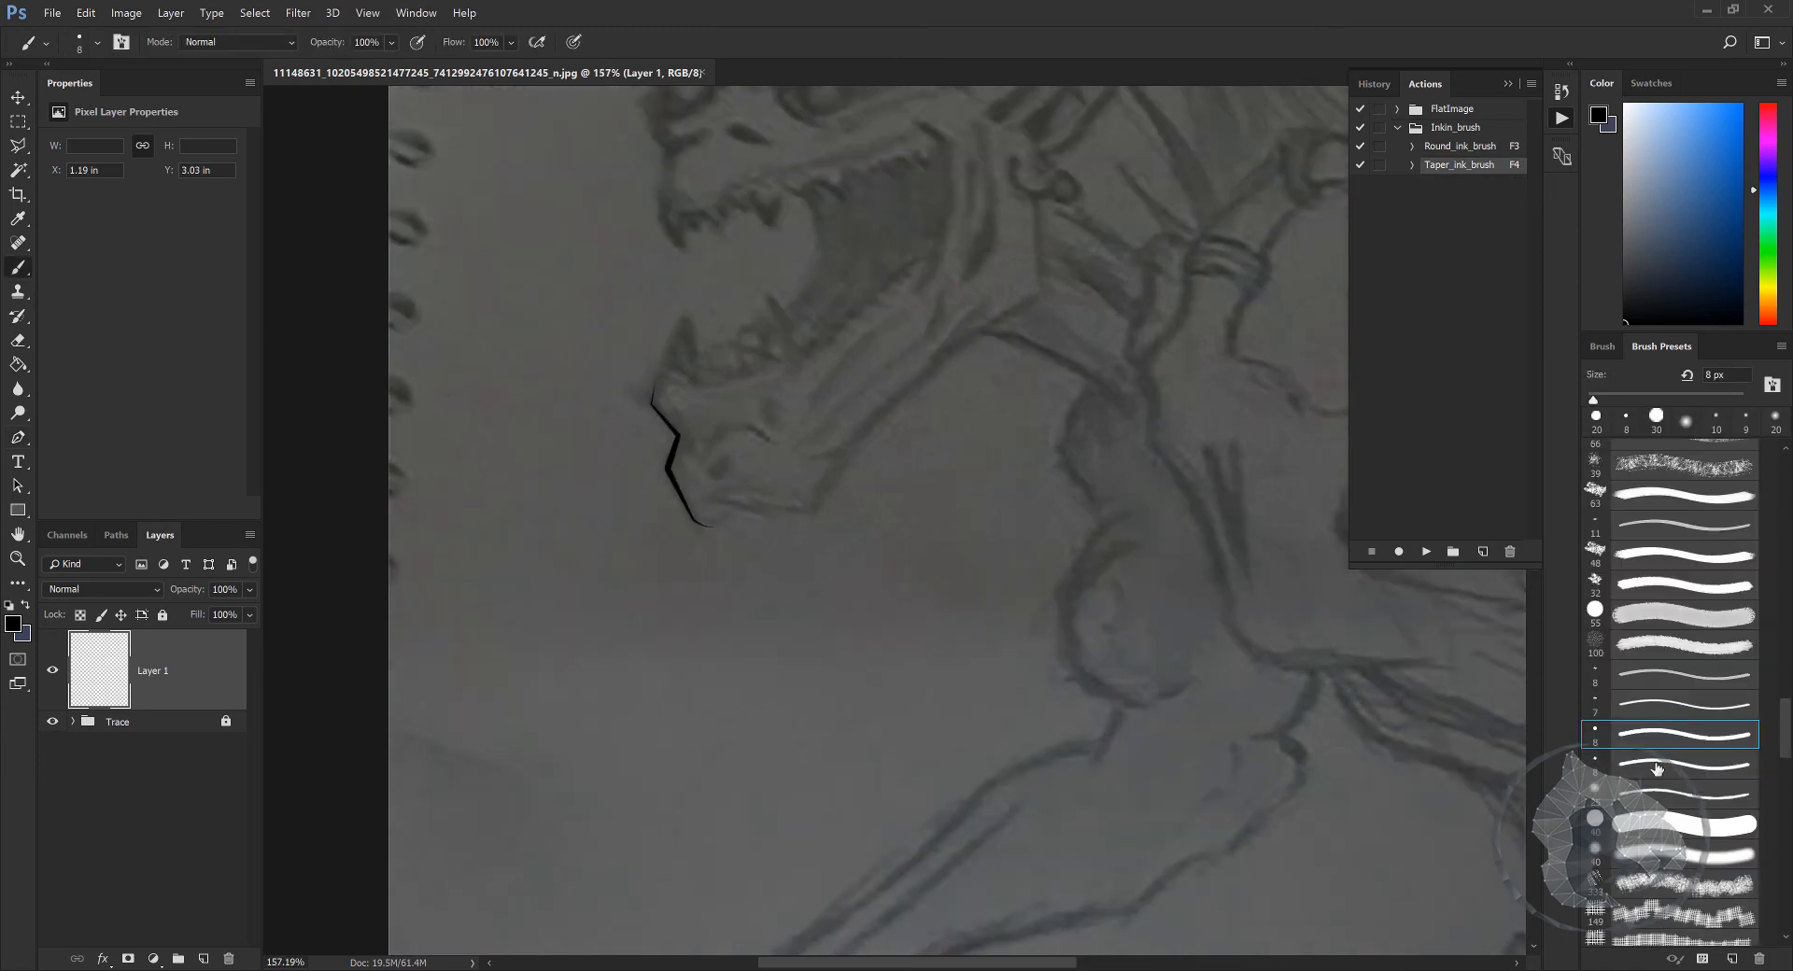
click(1630, 708)
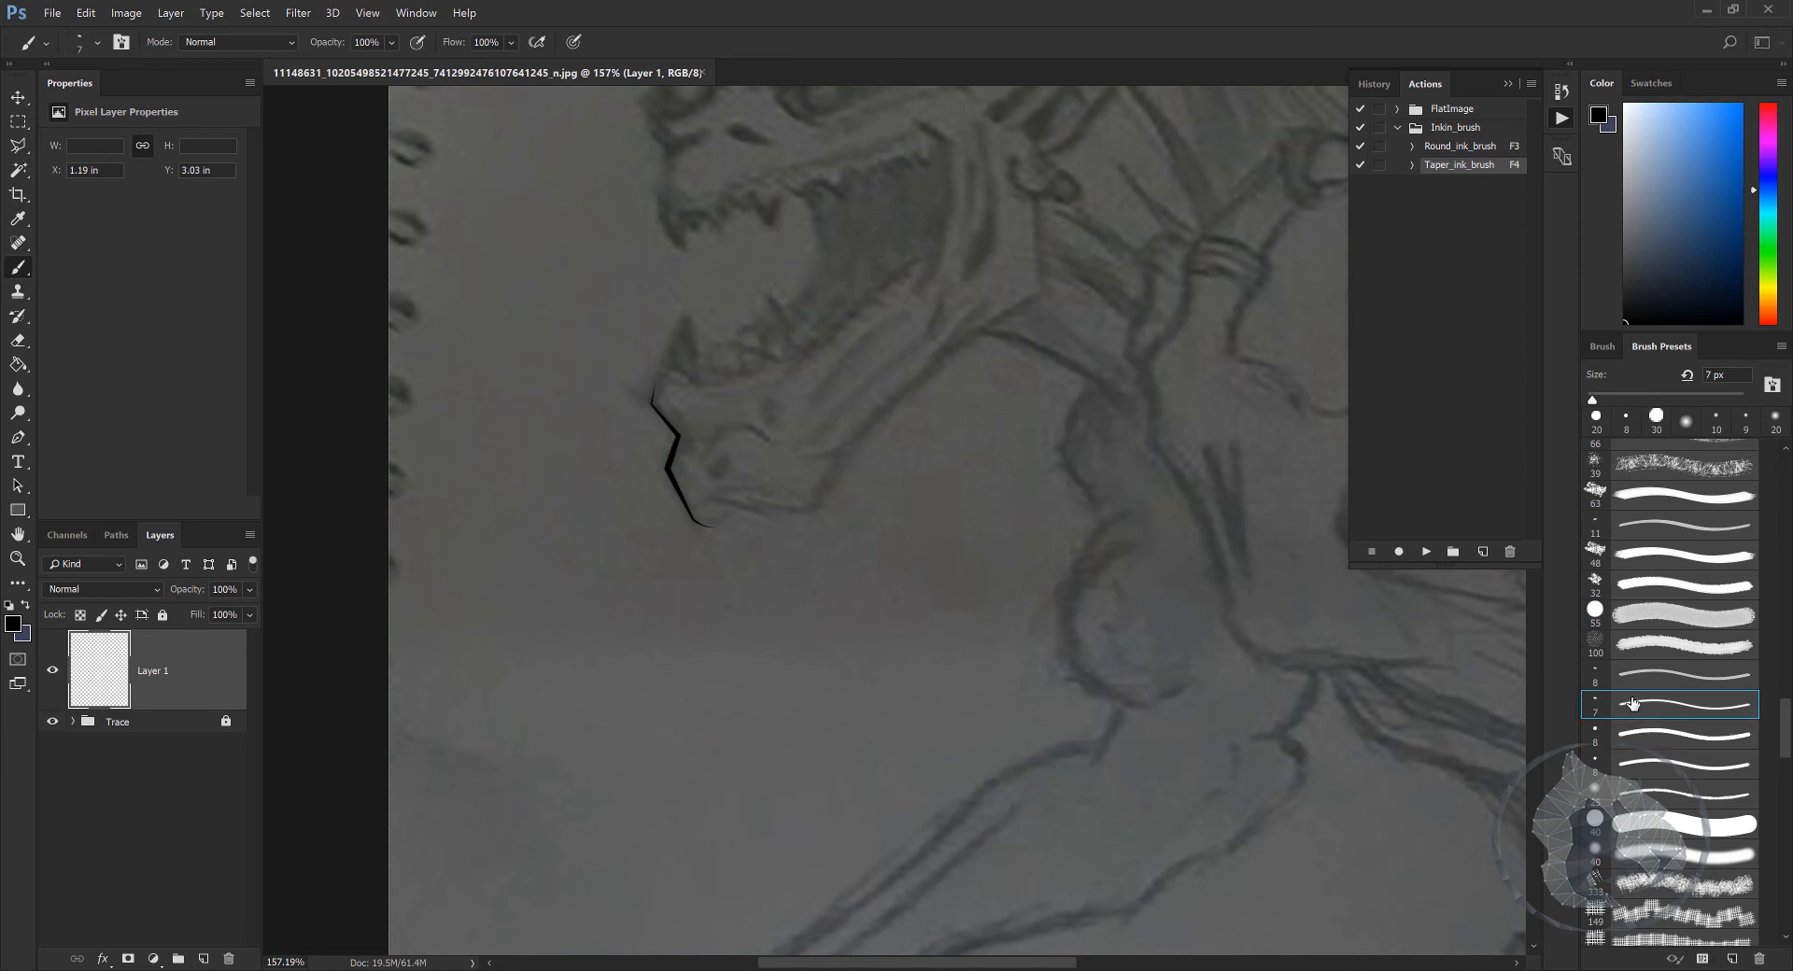
click(1641, 679)
drag(1121, 543, 952, 592)
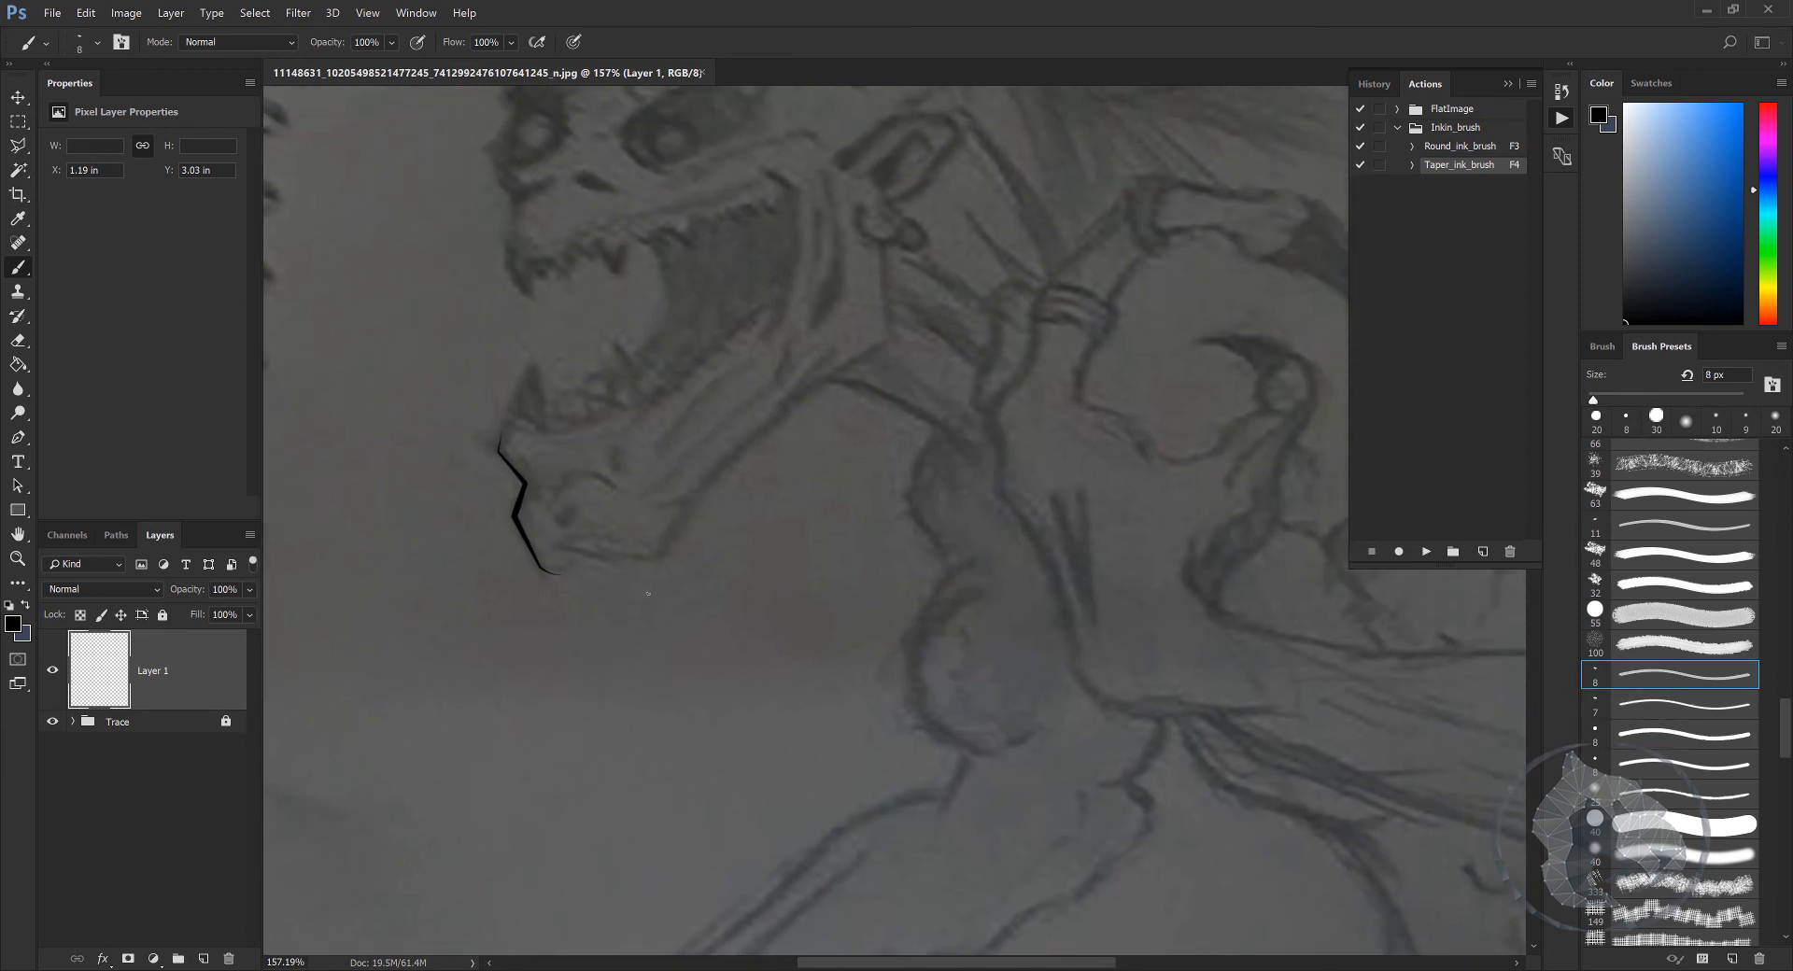
click(1644, 708)
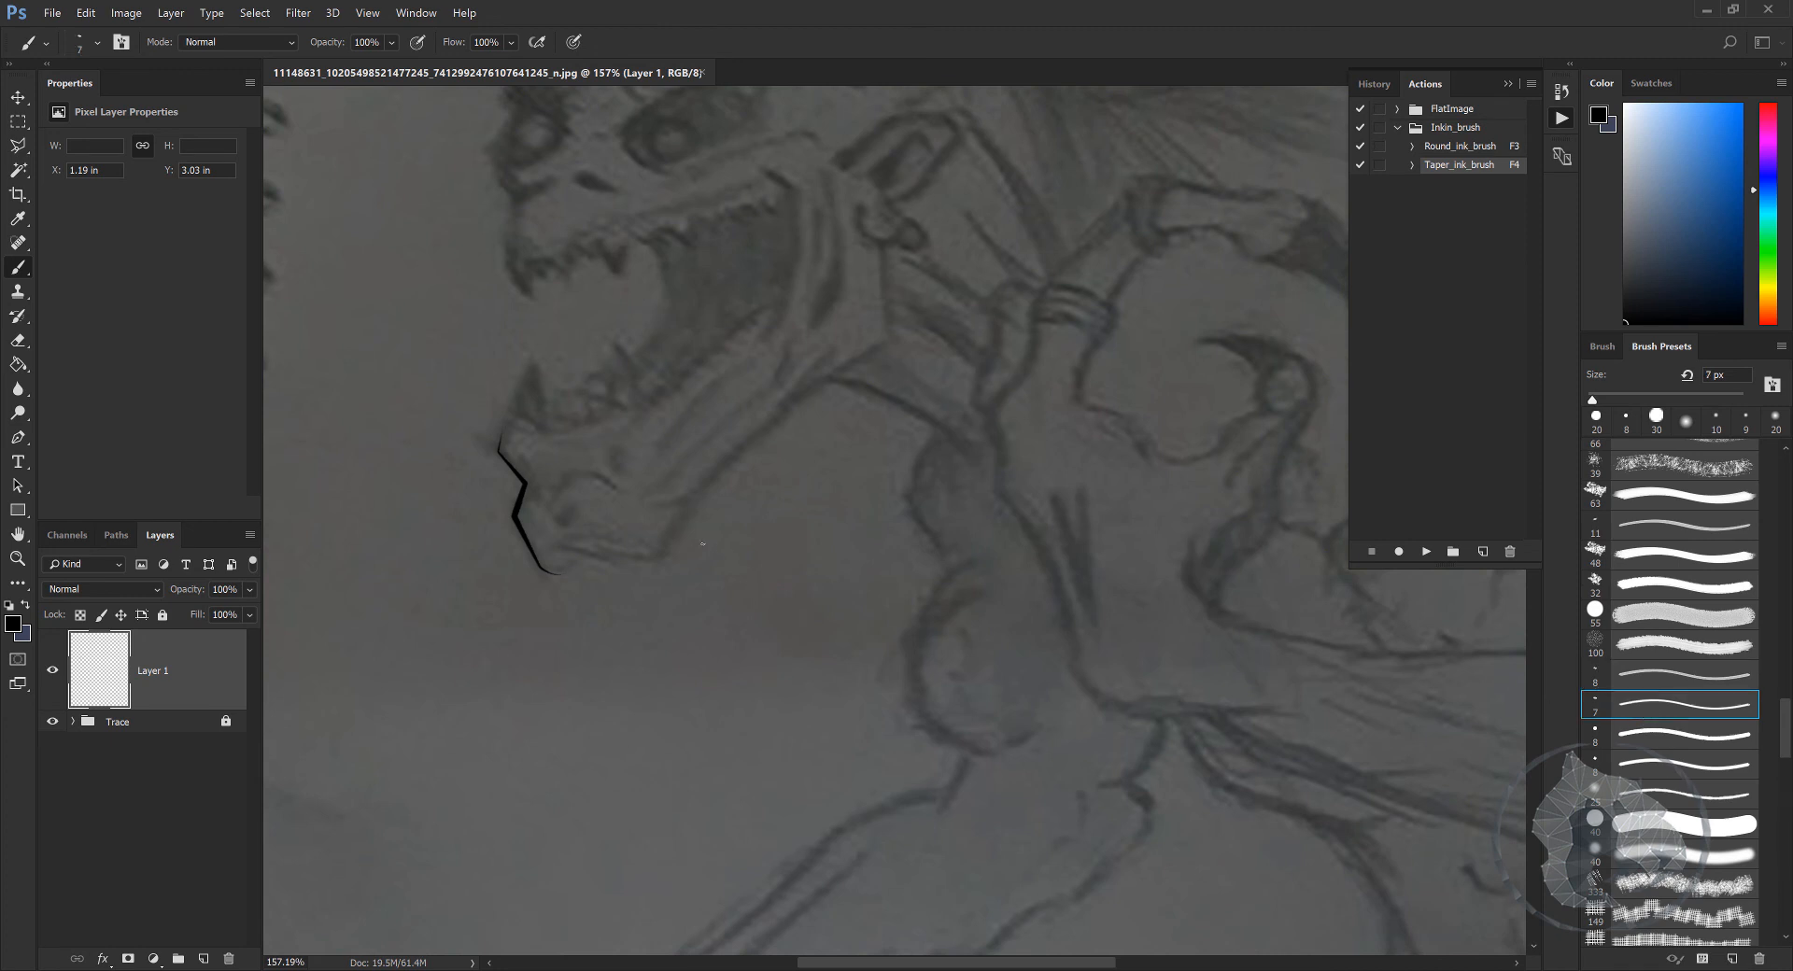
Step: Draw a Pen path from the chin tip along the underside of the jaw and ink it with Taper_ink_brush
key(p)
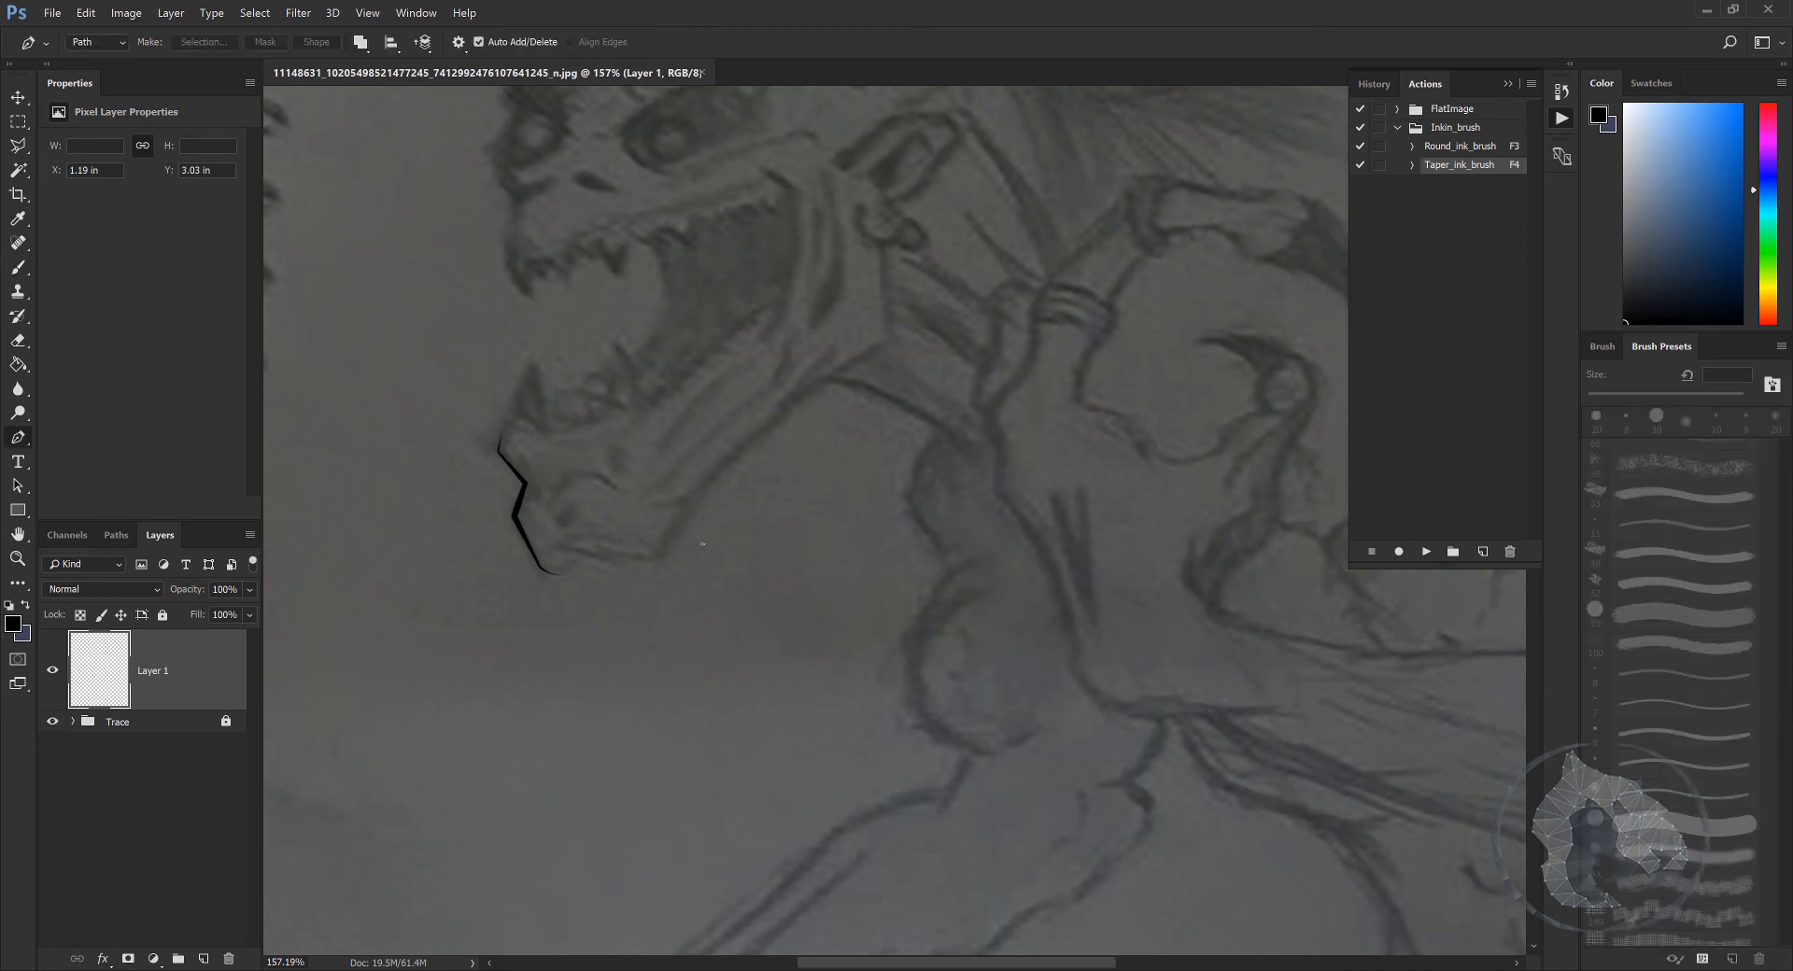
click(539, 567)
drag(592, 553, 596, 548)
drag(641, 558, 686, 504)
click(883, 341)
drag(934, 325, 968, 305)
key(F4)
Step: Enlarge the brush by four increments and ink a short curved crease on the chin with Taper_ink_brush
drag(810, 433, 841, 452)
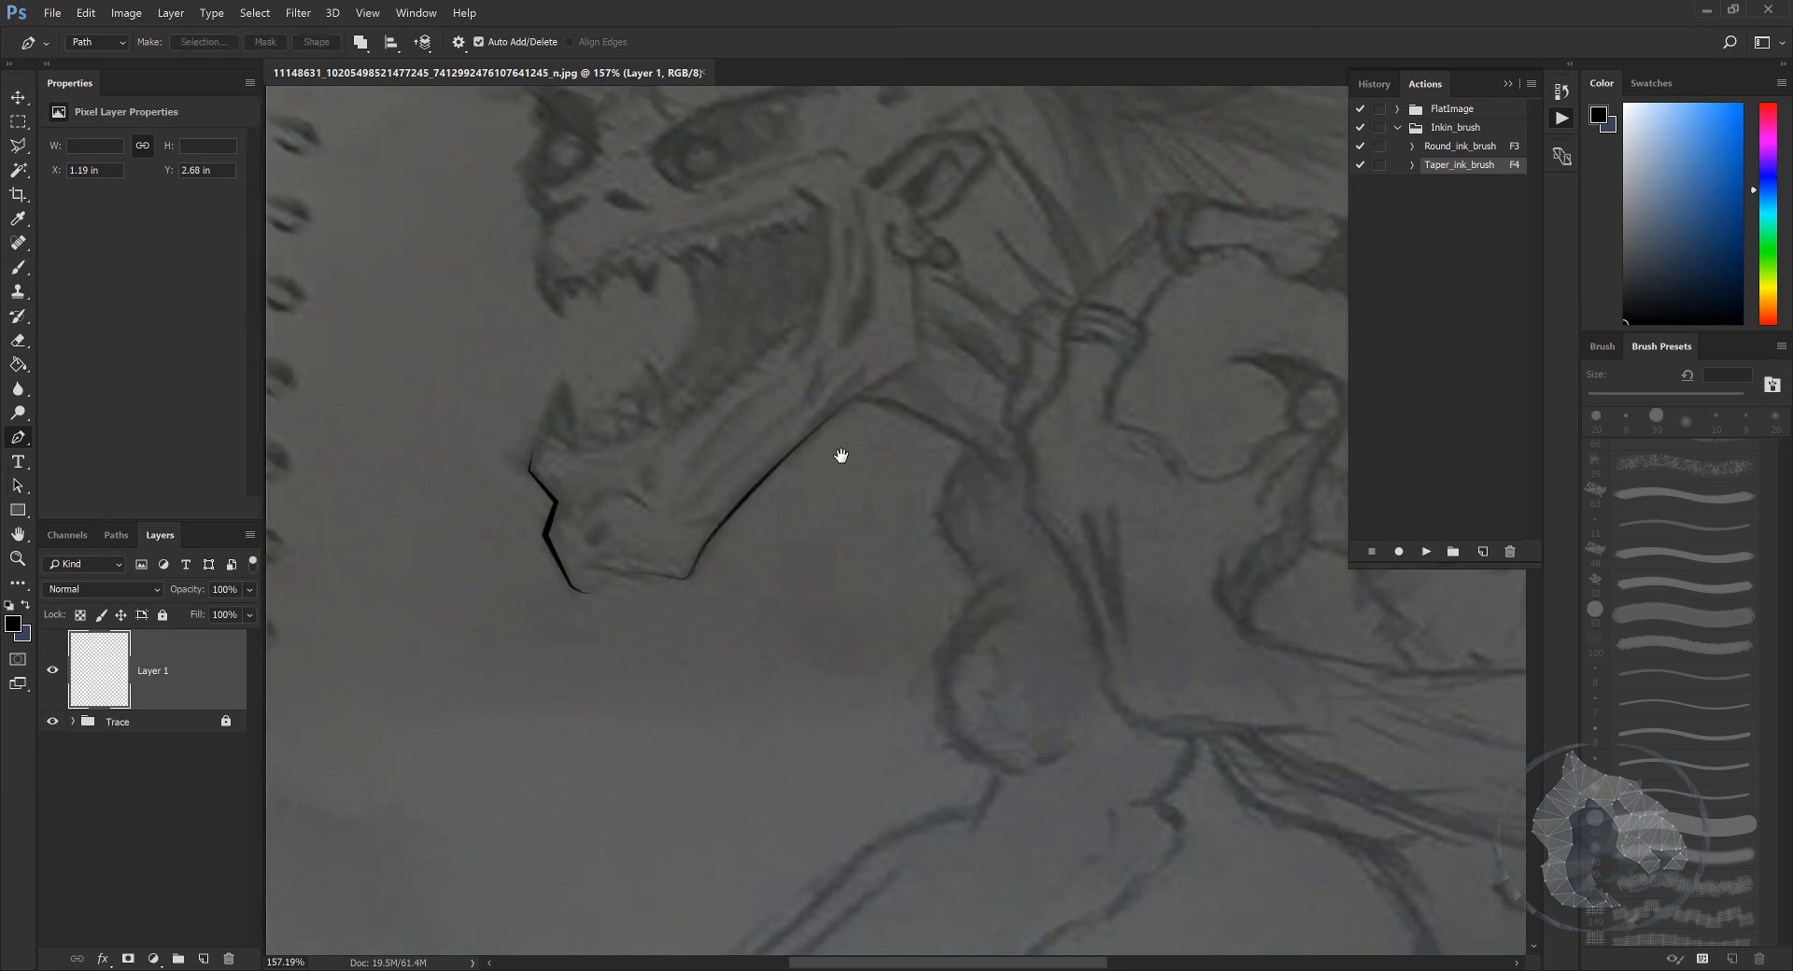
drag(753, 548, 772, 544)
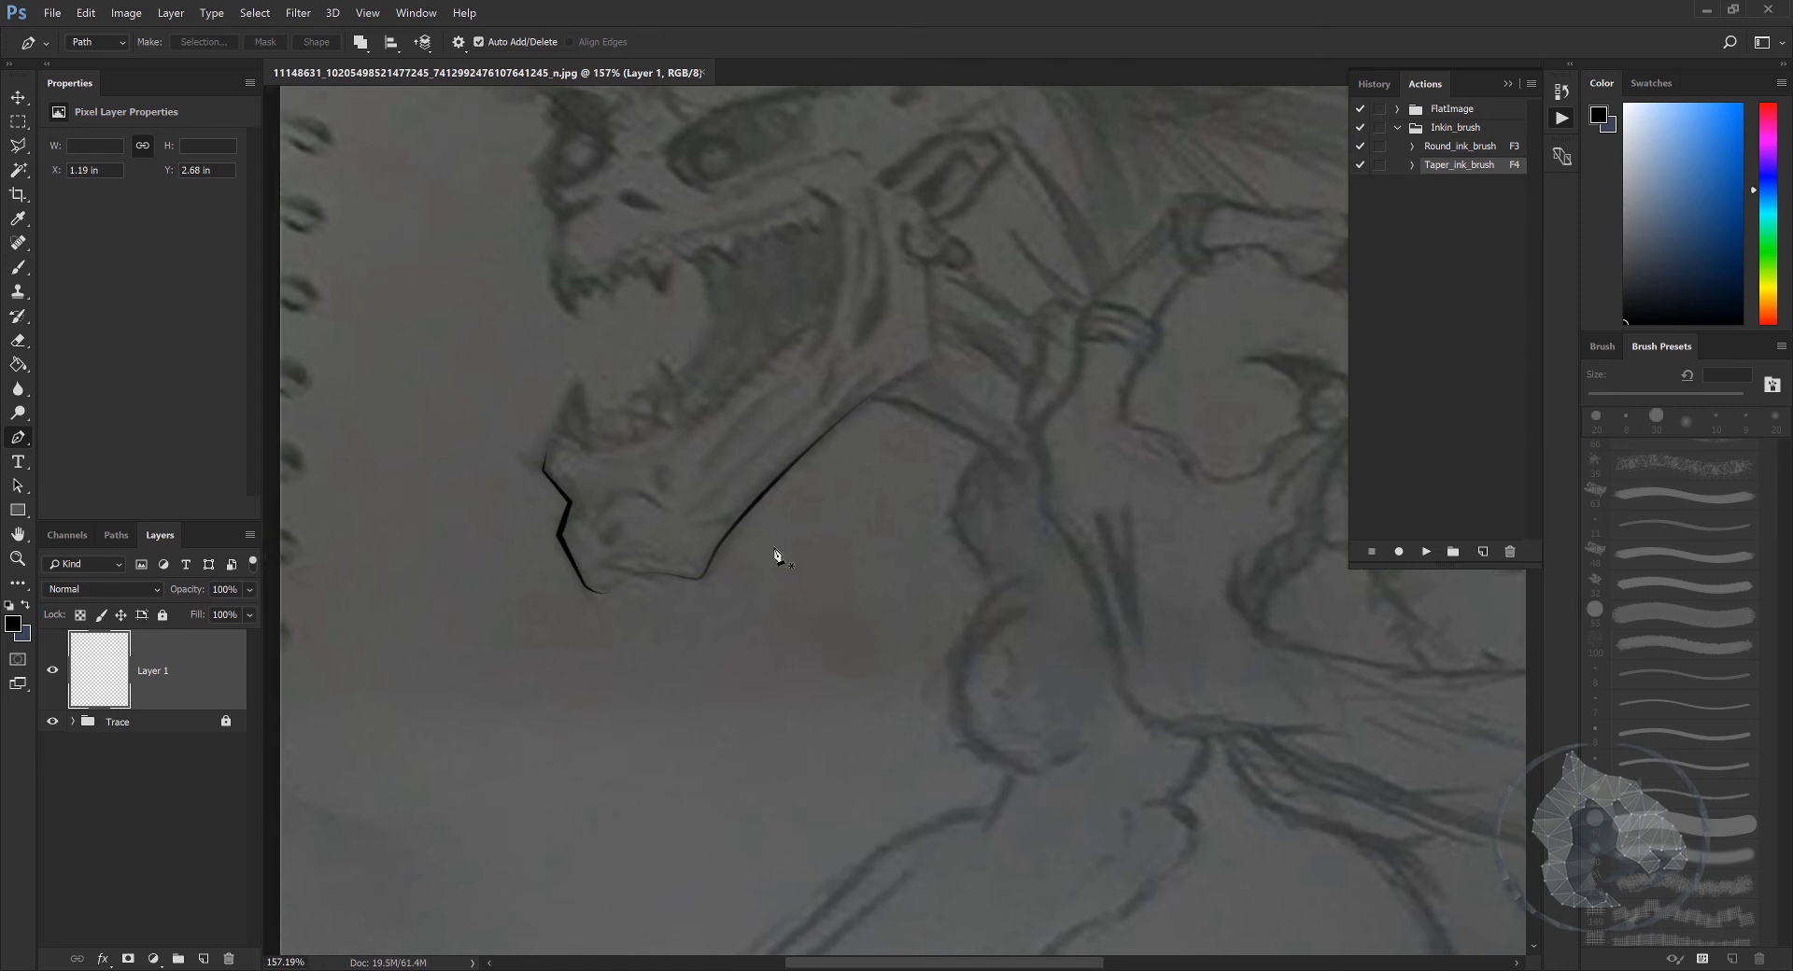
key(b)
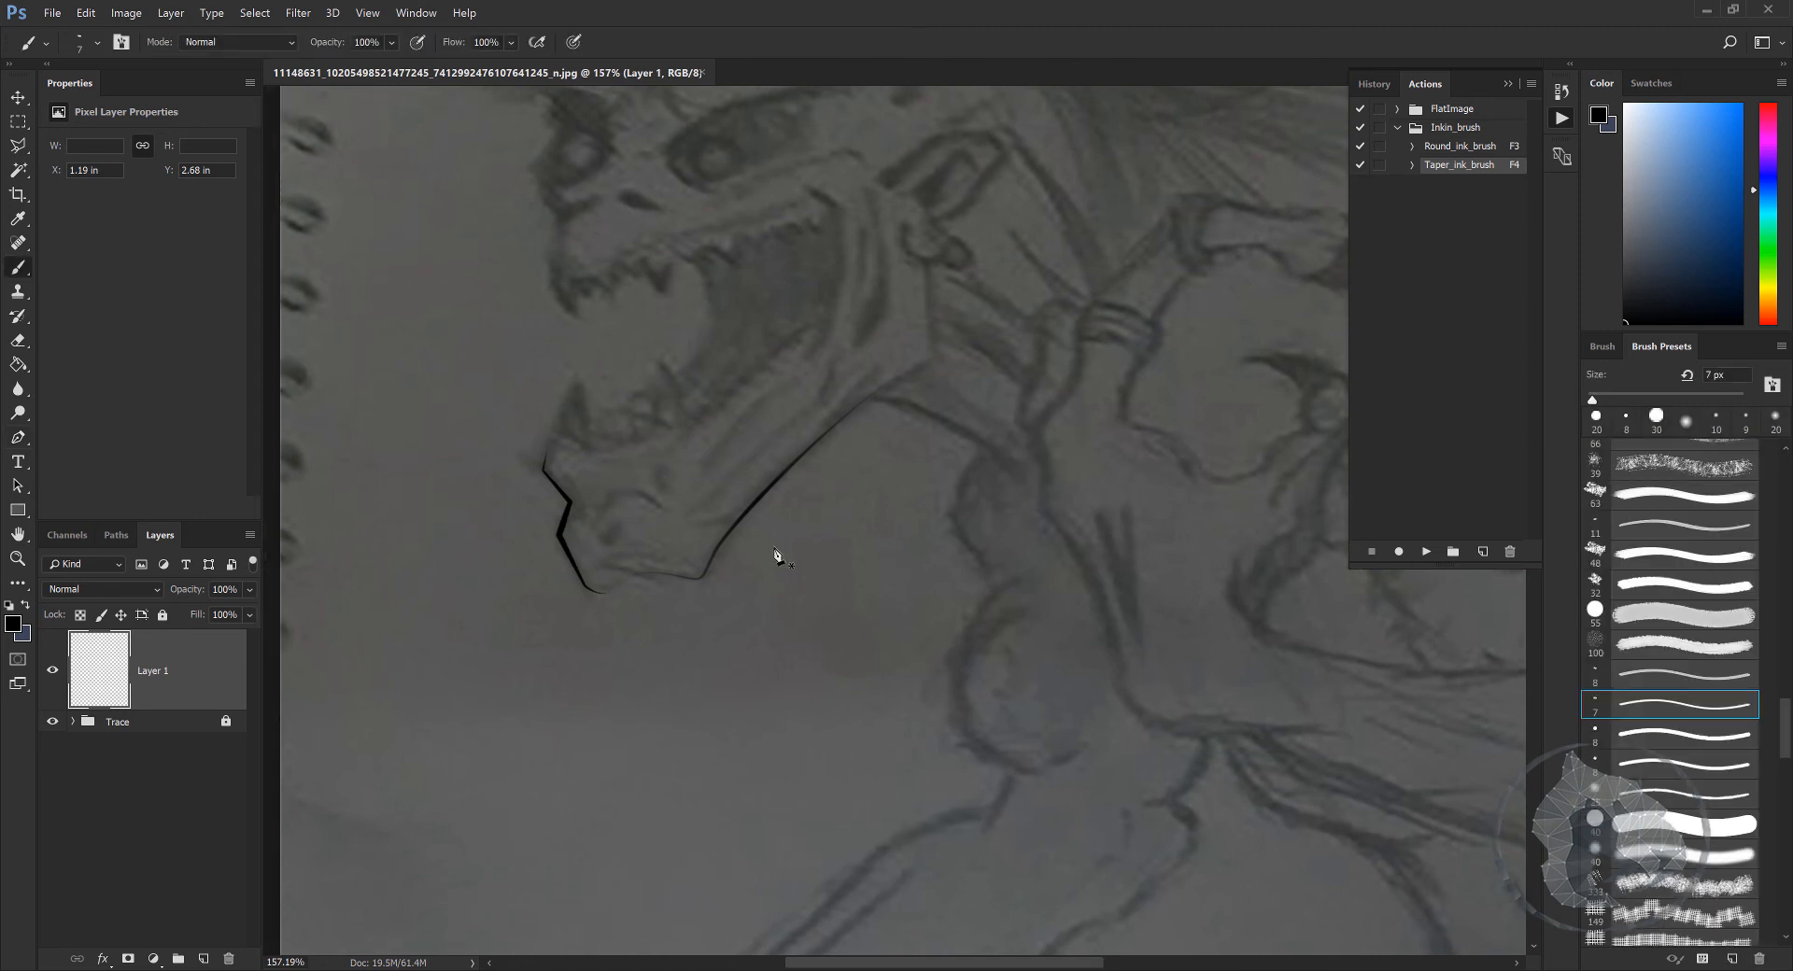
key(bracketright)
key(bracketright)
key(bracketright)
key(bracketright)
key(p)
drag(728, 519, 744, 554)
click(632, 535)
key(F4)
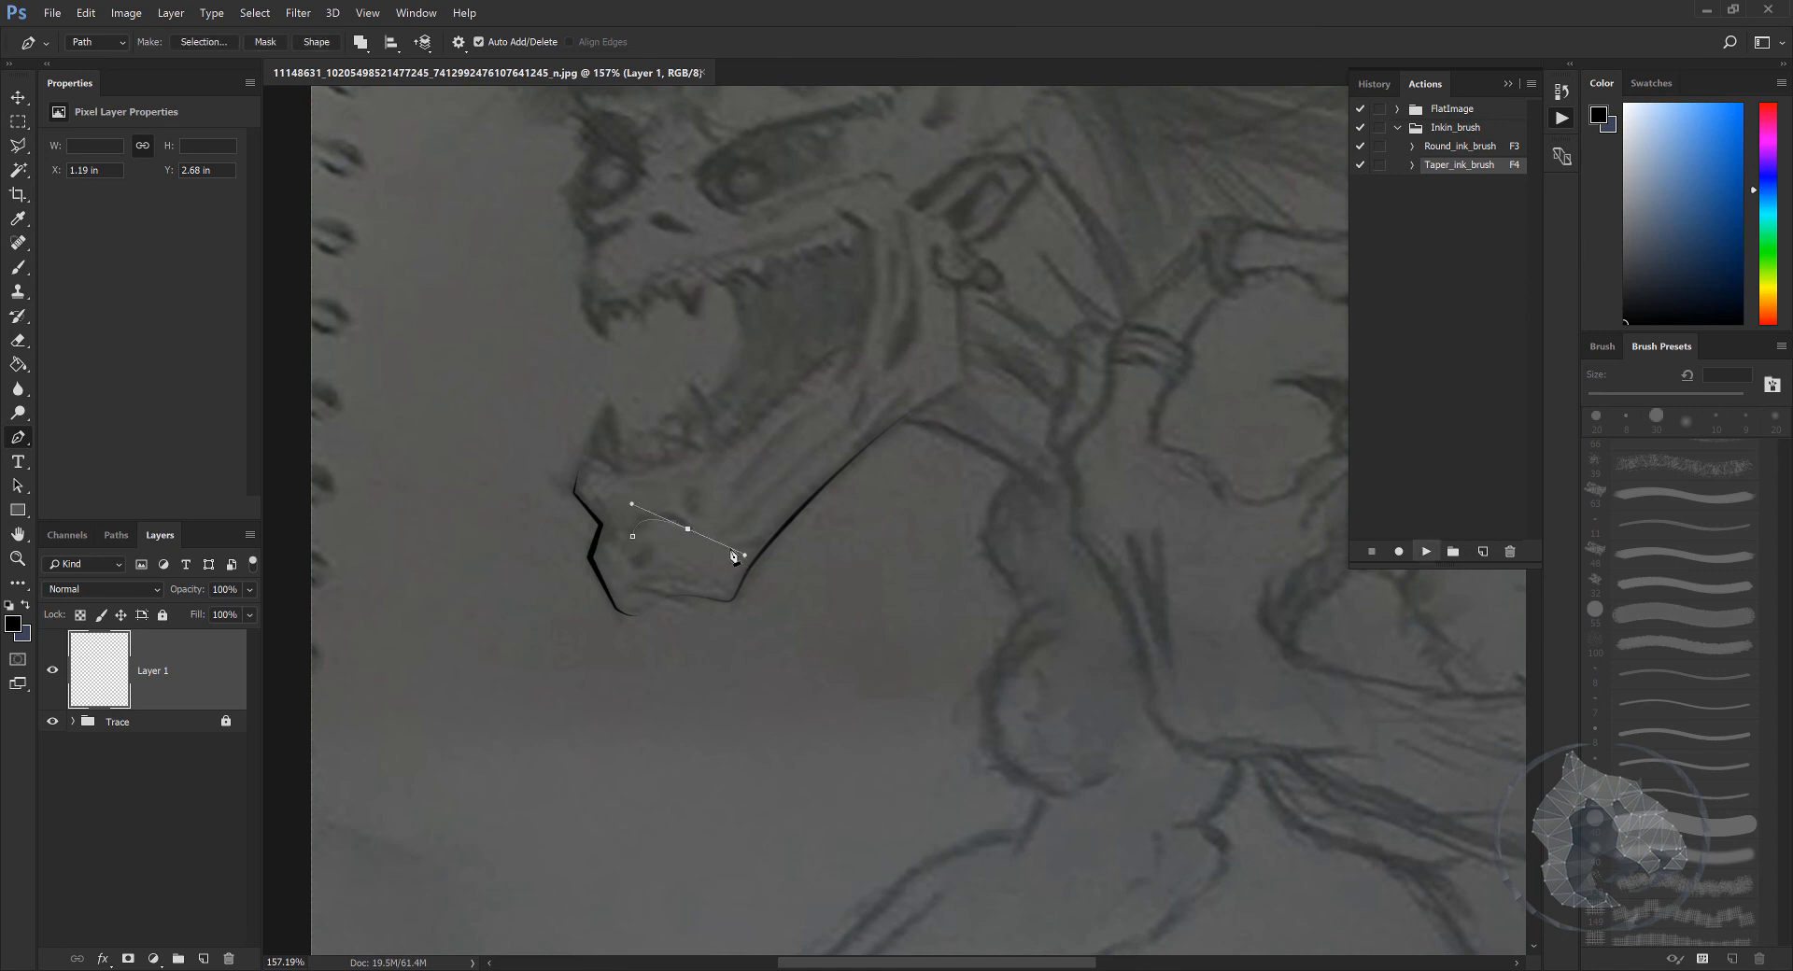
Step: Ink the curved crease on the lower jaw and the rear inner edge of the open mouth with Taper_ink_brush
drag(675, 447, 624, 489)
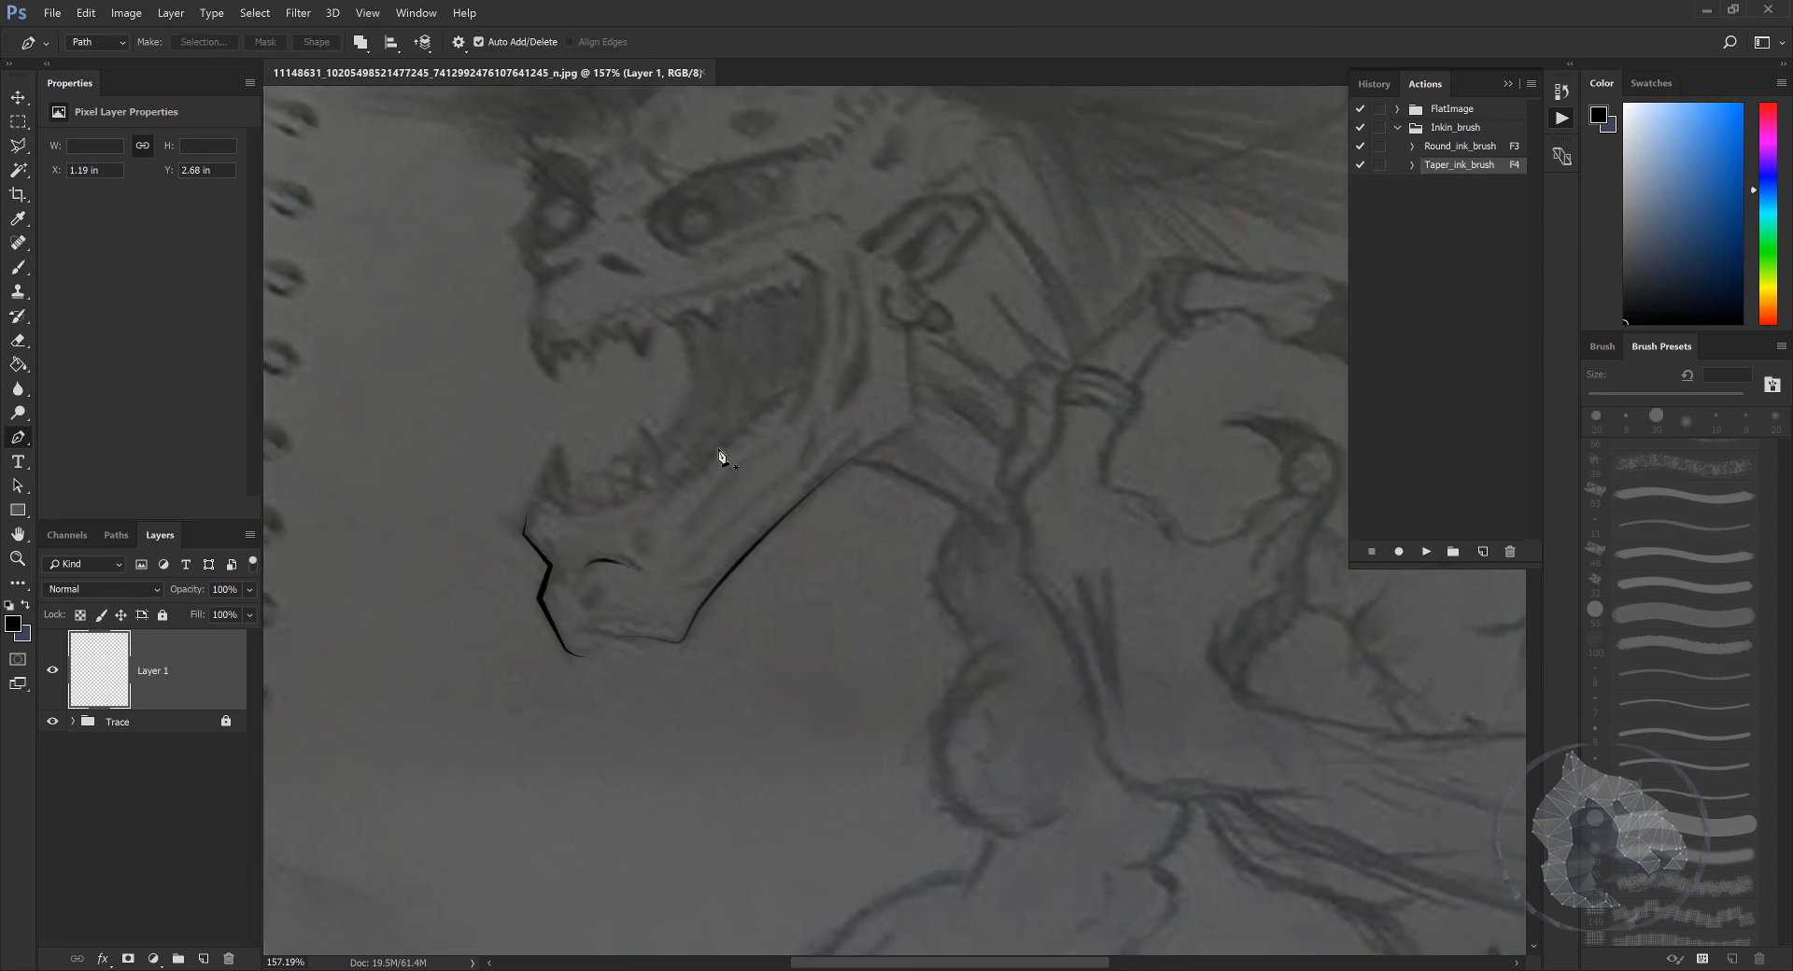
click(684, 531)
key(F4)
drag(866, 419, 816, 474)
click(736, 482)
drag(767, 336, 753, 241)
key(F4)
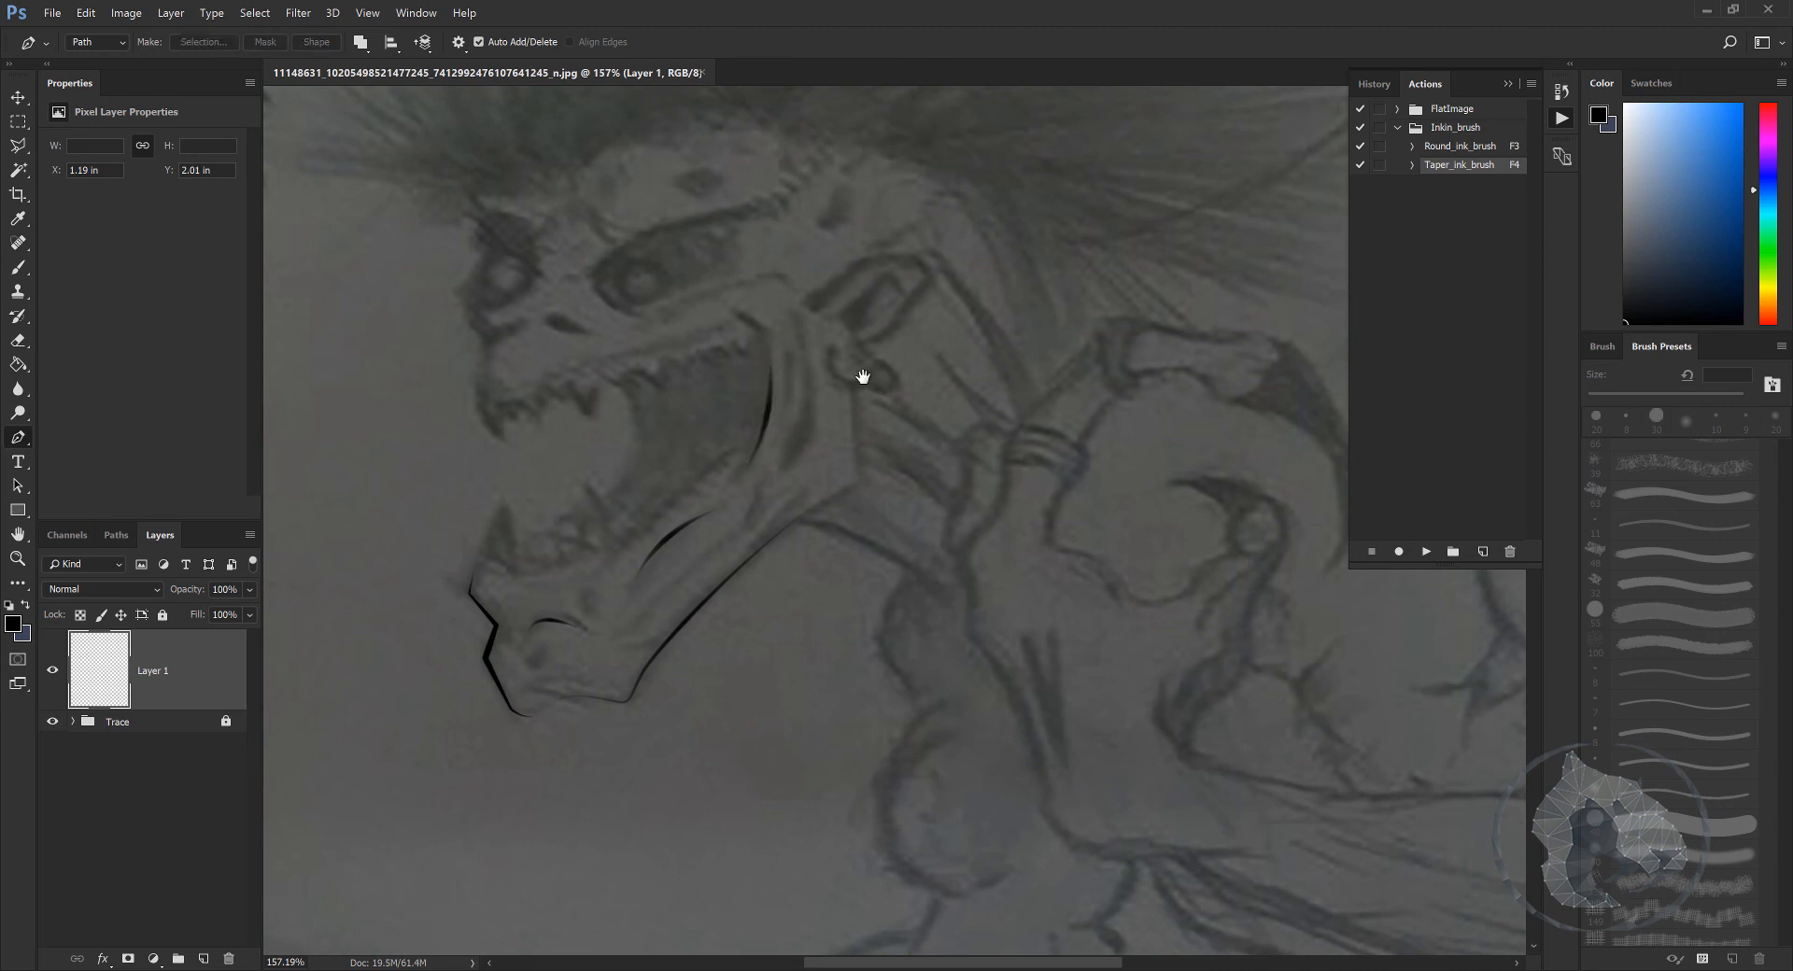
Step: Draw a short straight path at the upper rear corner of the mouth and stroke it with Round_ink_brush
mouse_move(798, 378)
mouse_down()
mouse_move(845, 412)
mouse_move(730, 345)
mouse_move(740, 389)
mouse_up()
scroll(845, 414, up, 2)
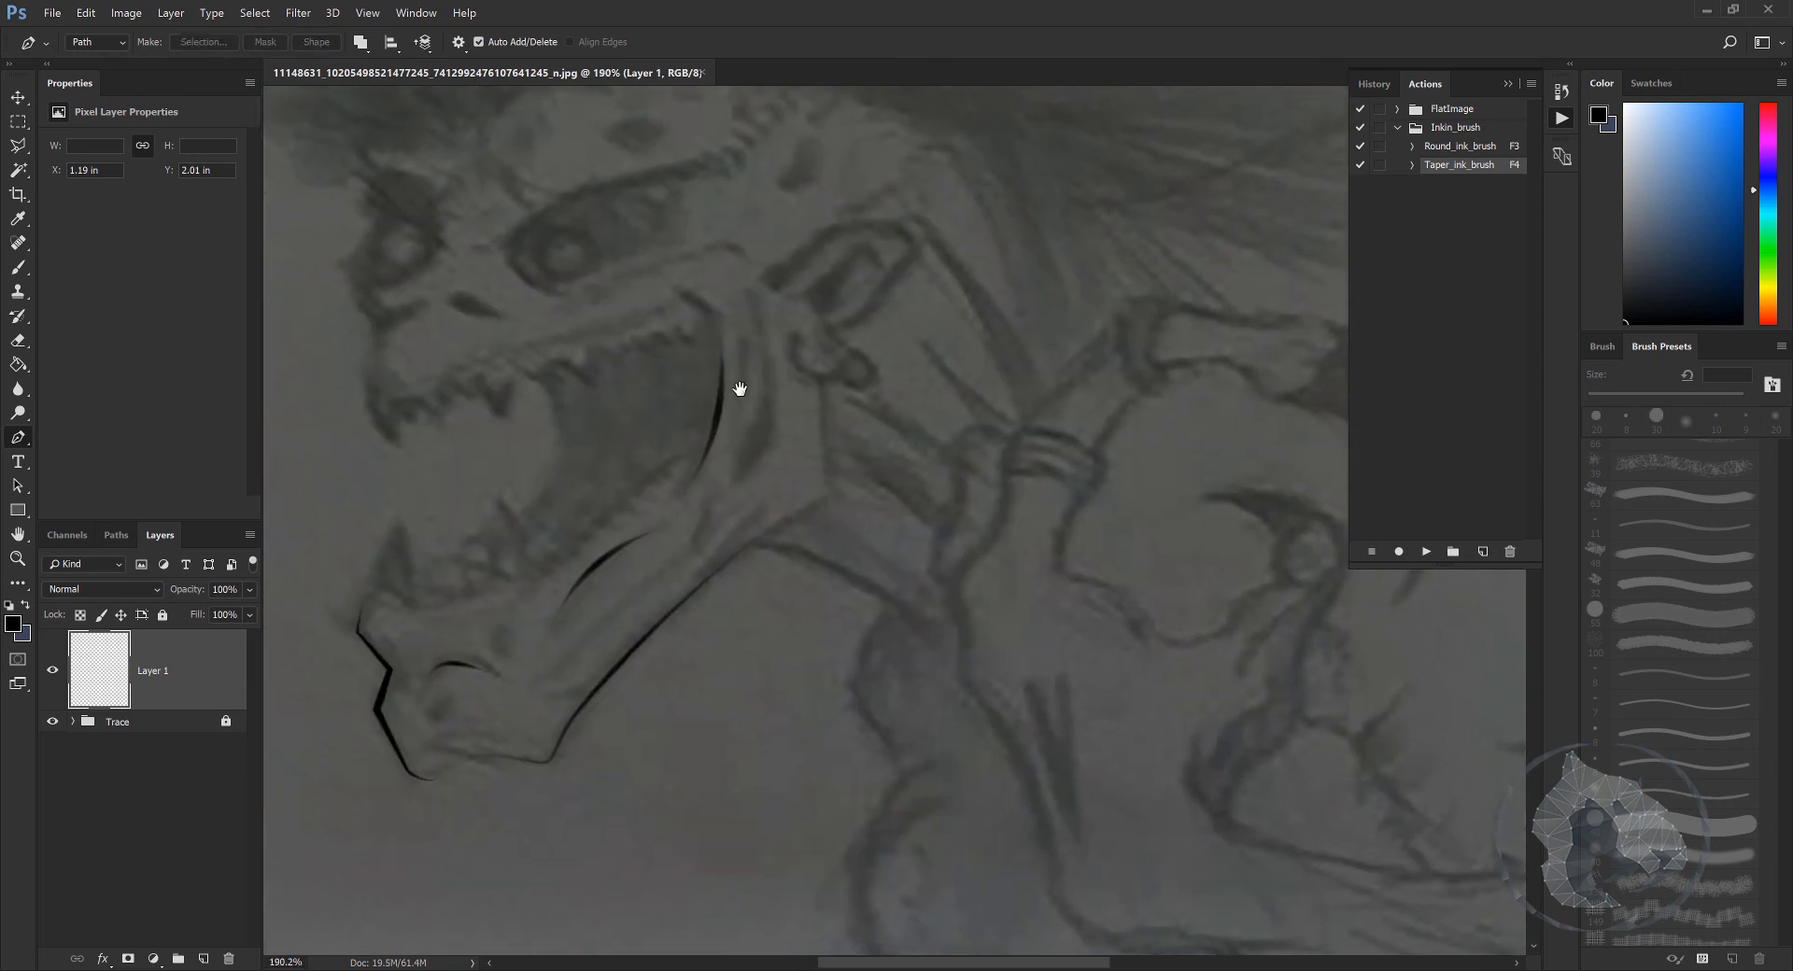
click(677, 286)
click(718, 319)
key(F3)
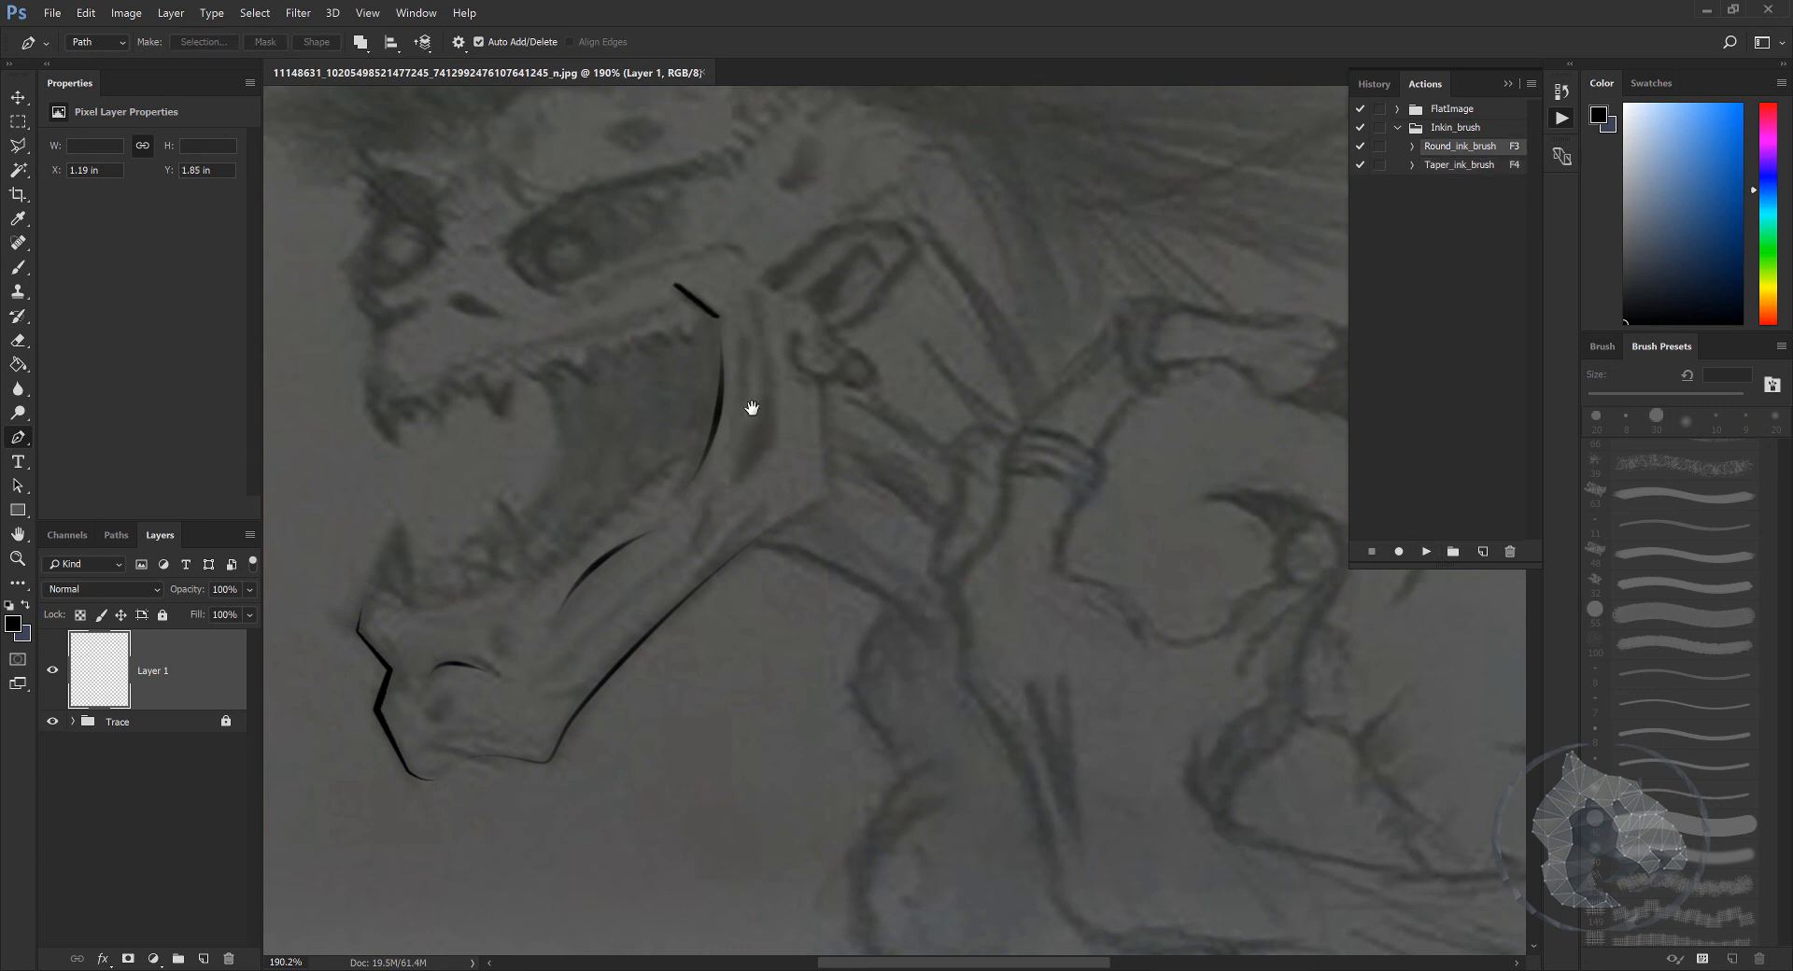
Step: Ink two curved cheek creases behind the mouth corner as separate paths using Taper_ink_brush
mouse_move(748, 404)
mouse_down()
mouse_move(840, 488)
mouse_move(804, 487)
mouse_move(803, 510)
mouse_move(857, 529)
mouse_move(777, 599)
mouse_move(802, 619)
mouse_up()
click(808, 399)
key(F4)
click(830, 350)
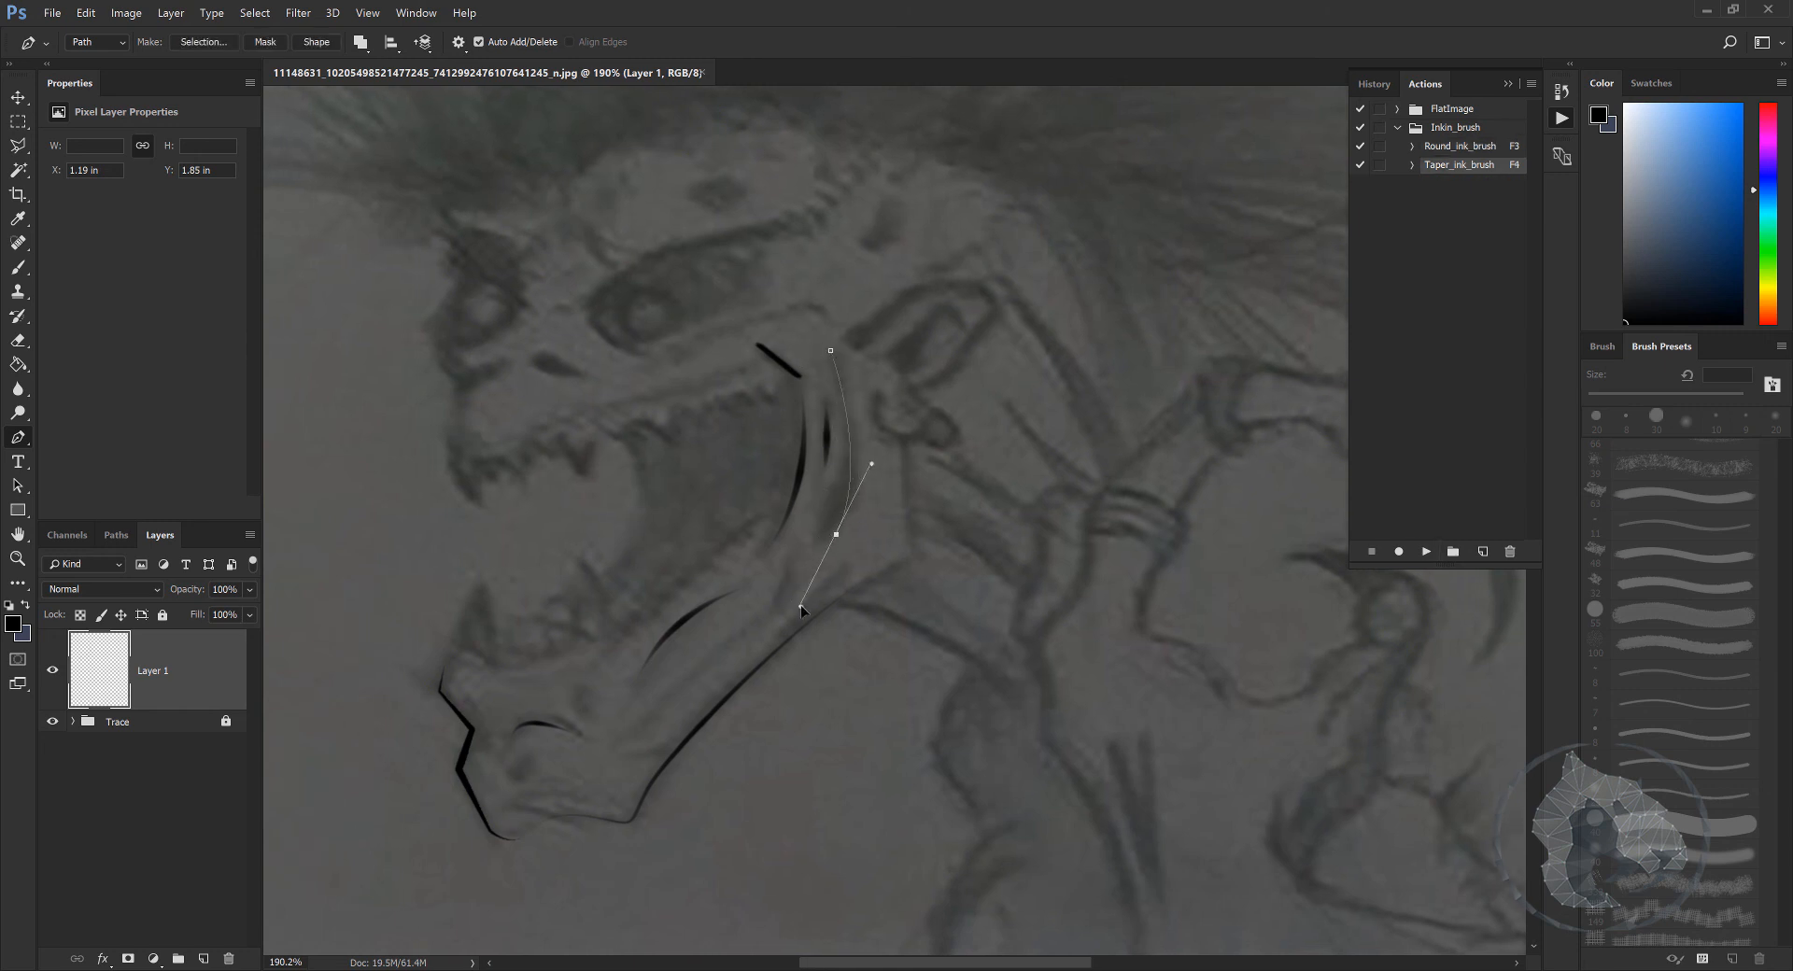
key(F4)
Step: Draw a path from below the ear down around the rear jaw corner and ink it with Taper_ink_brush
scroll(943, 557, down, 2)
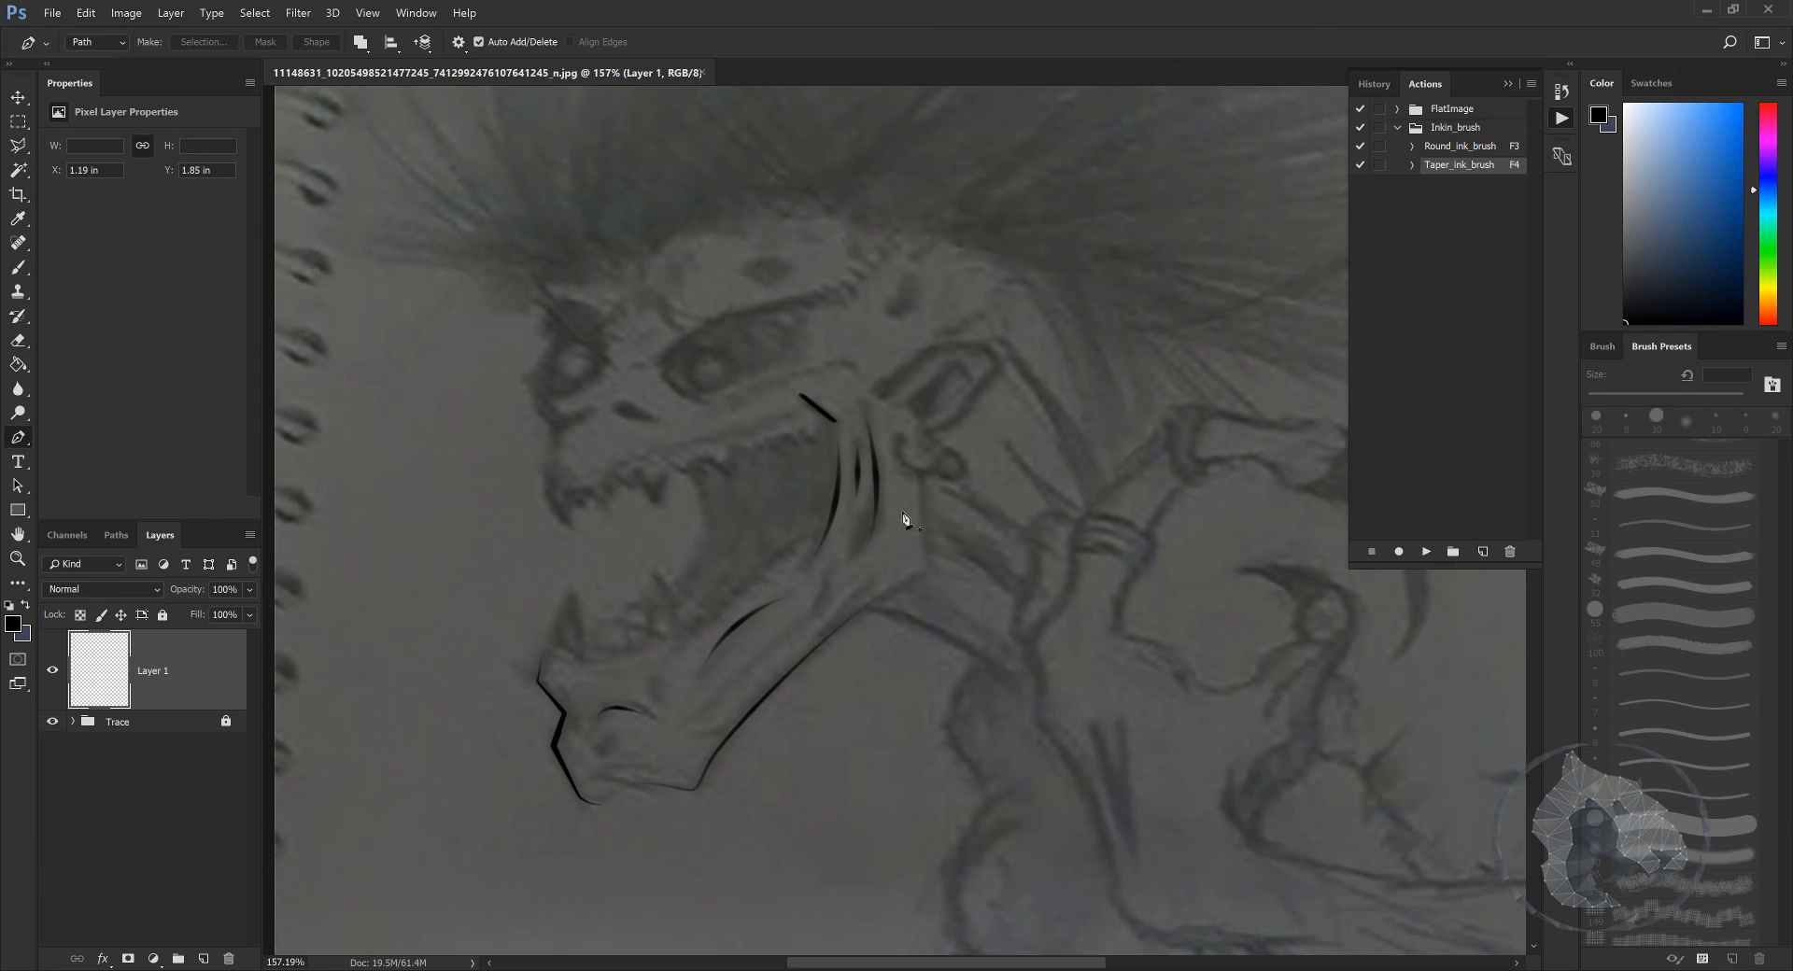
click(922, 478)
click(926, 570)
drag(837, 629, 817, 661)
key(F4)
scroll(965, 618, down, 2)
drag(975, 628, 876, 570)
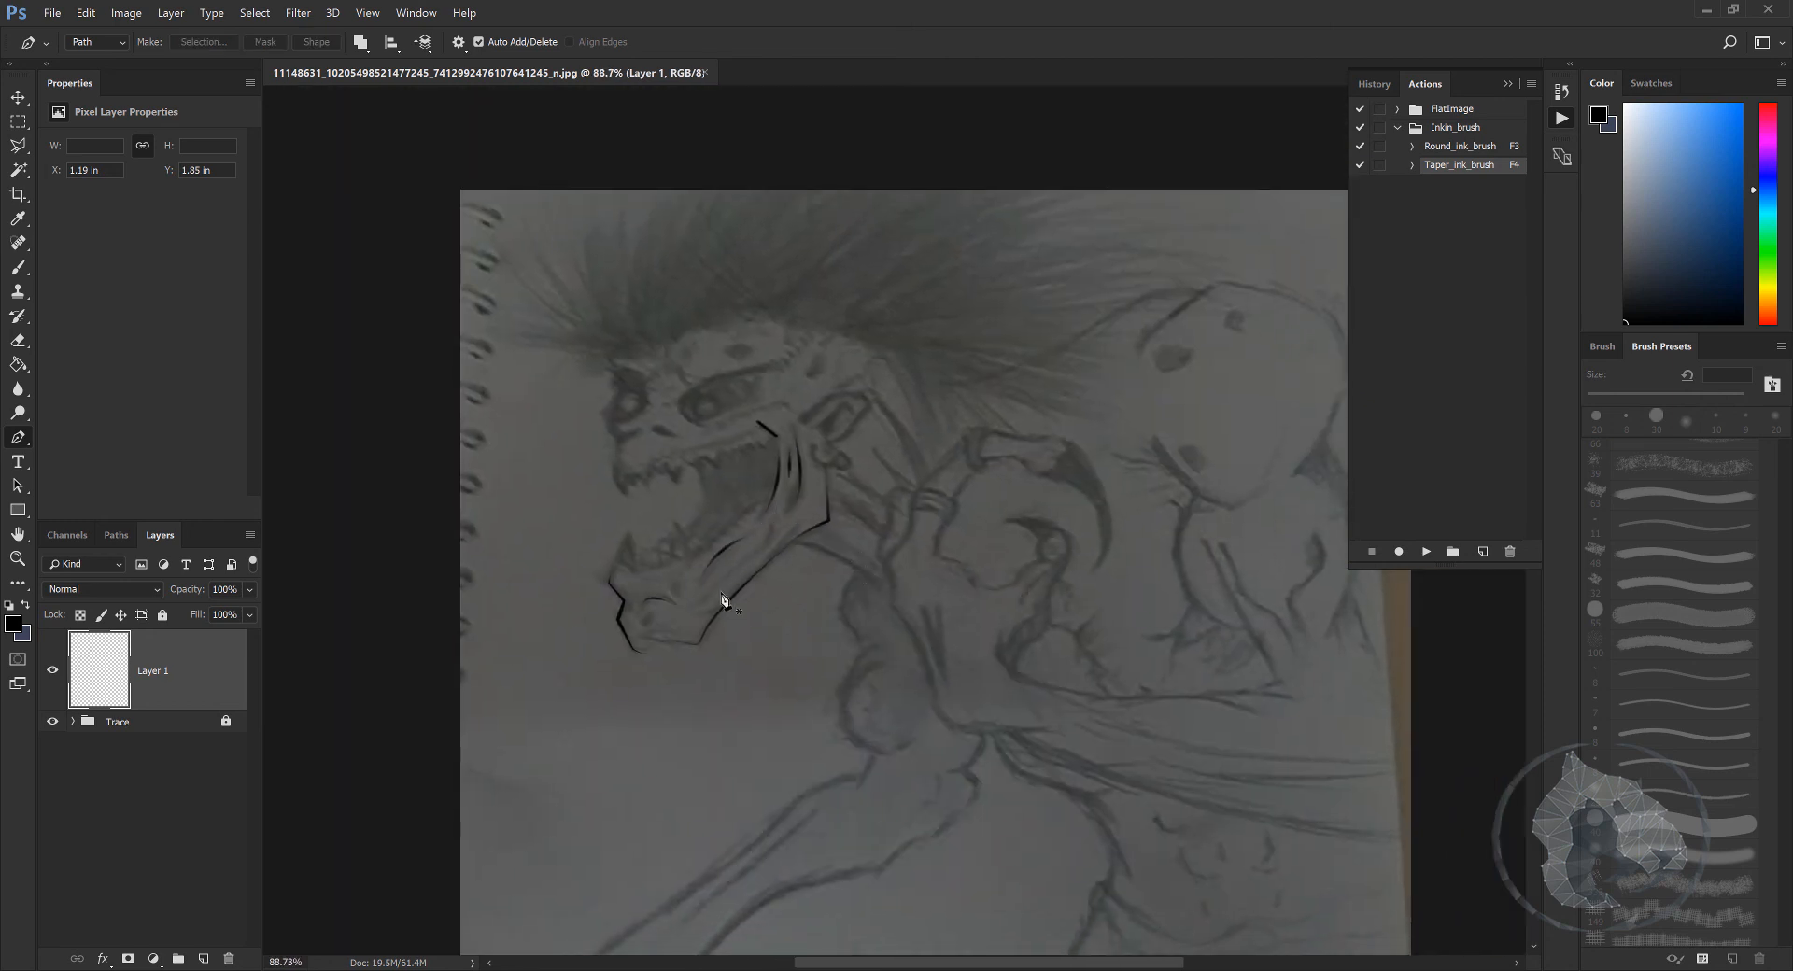
drag(876, 483, 857, 411)
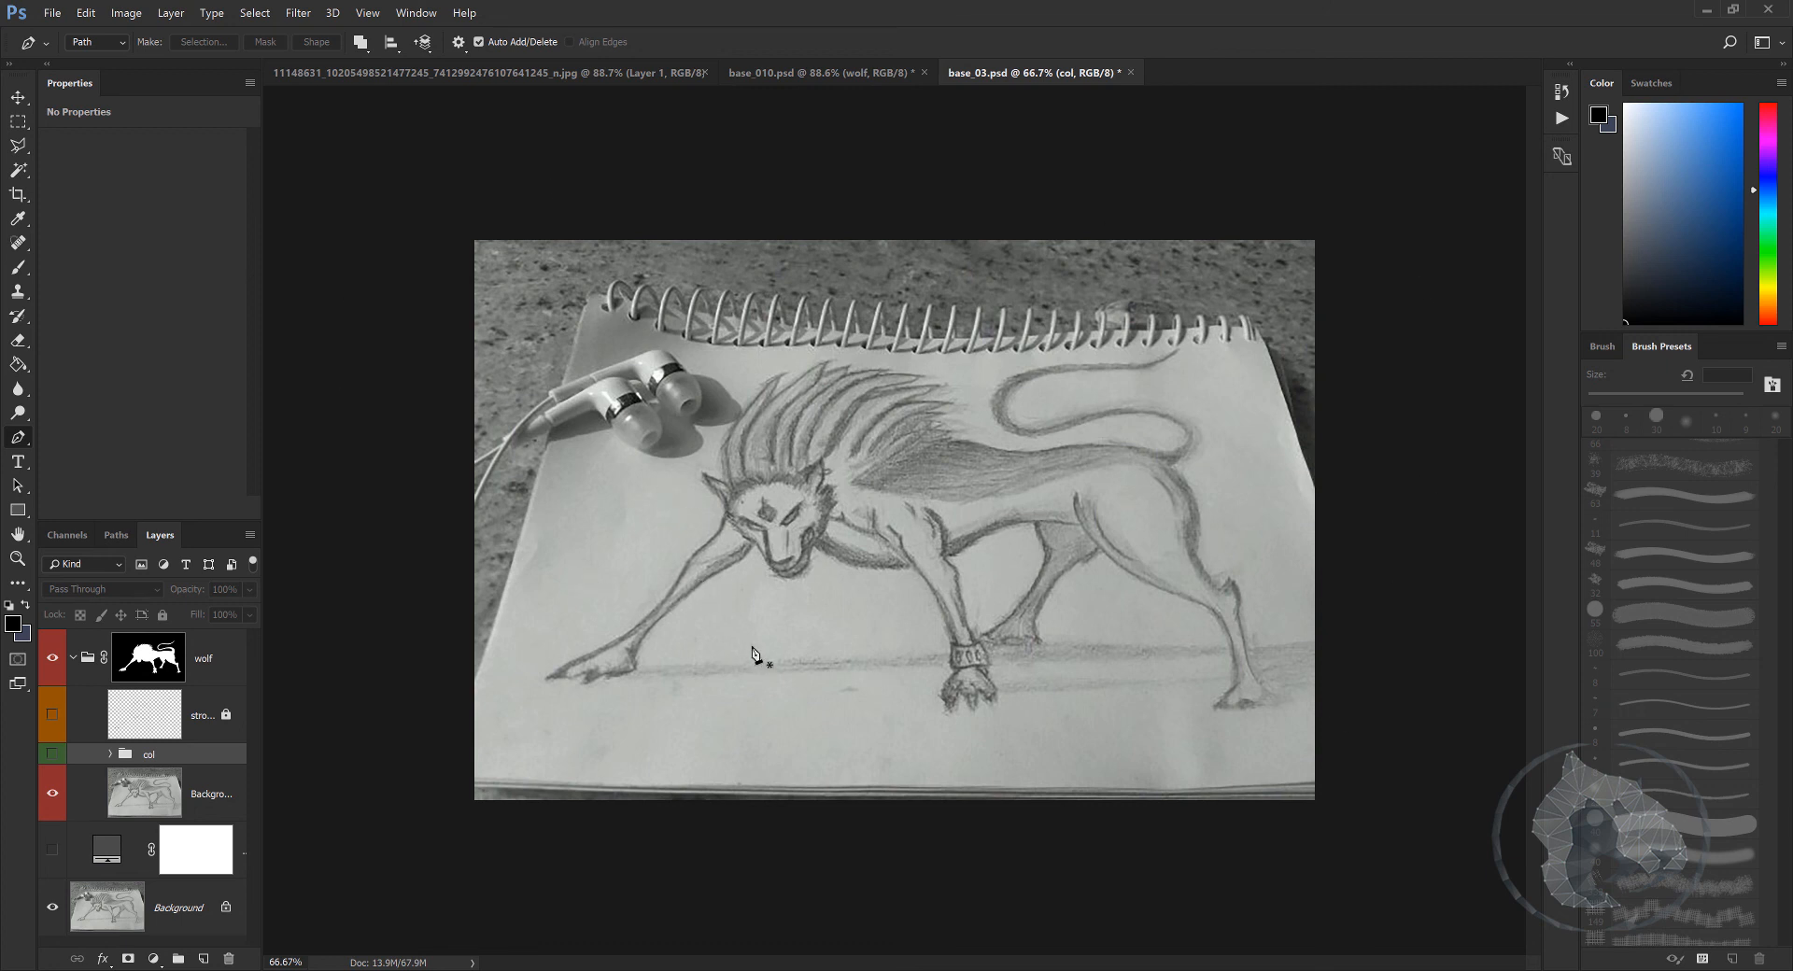
Step: In base_03.psd, make the wolf's stroke layer, the col group, and the grey fill layer above Background visible
click(52, 717)
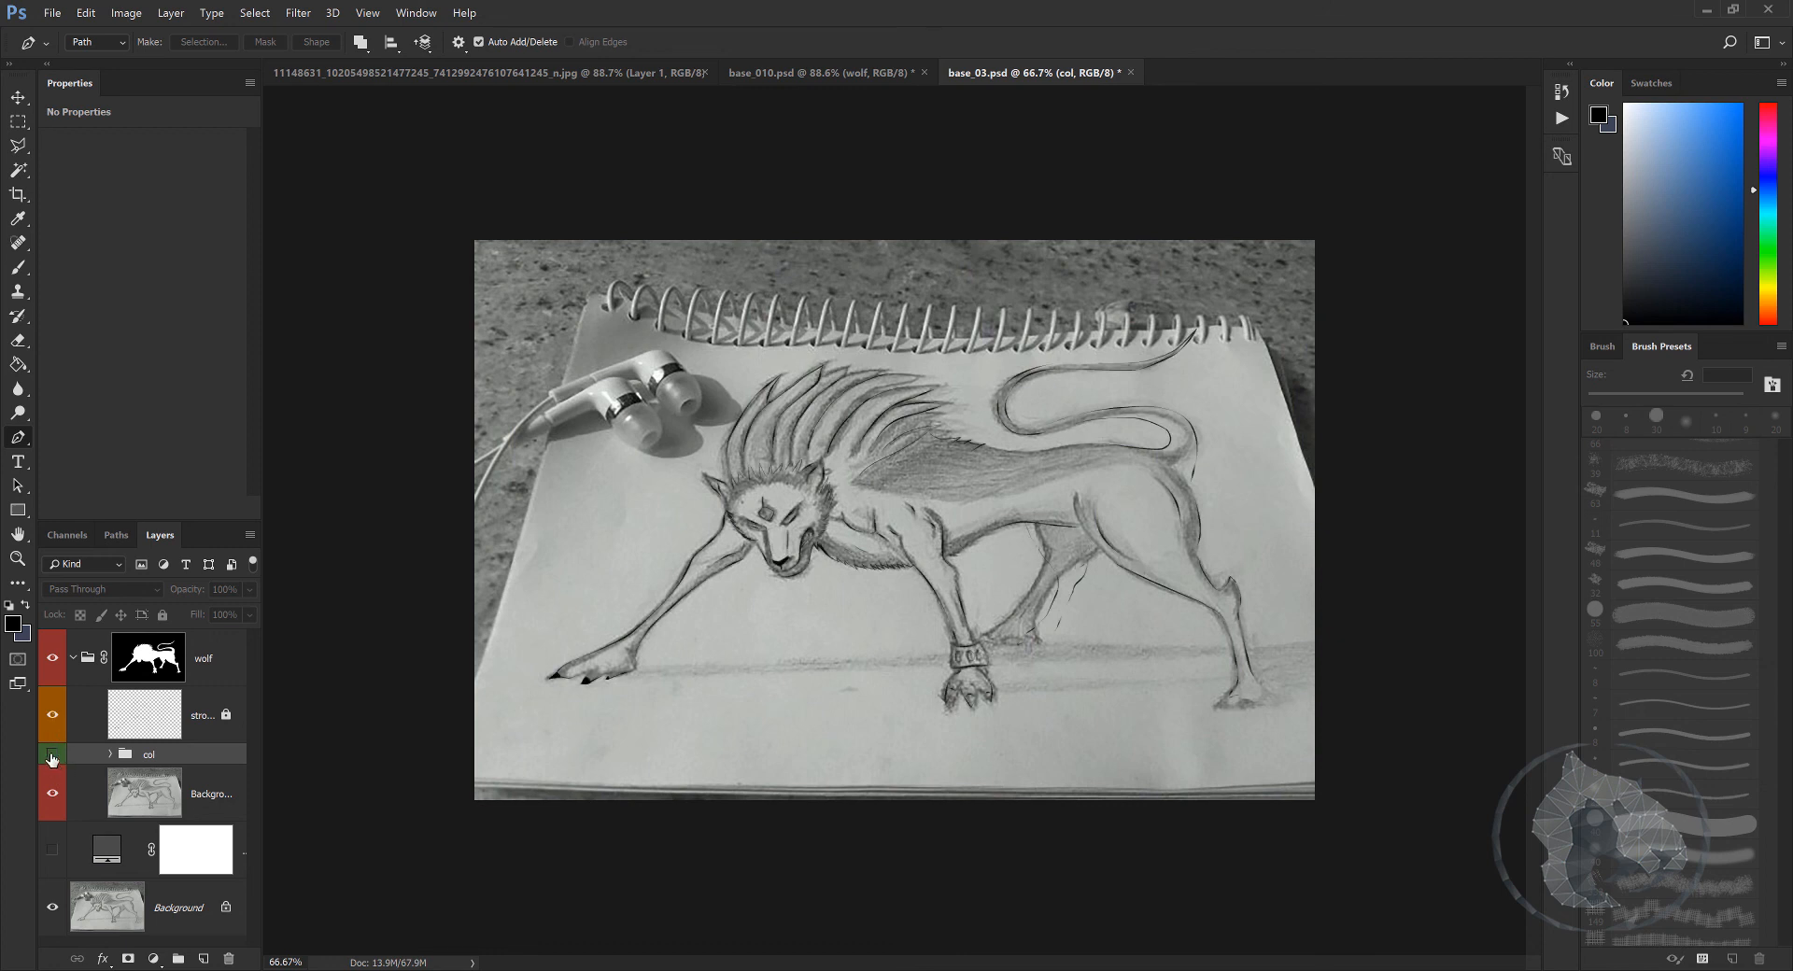
click(53, 757)
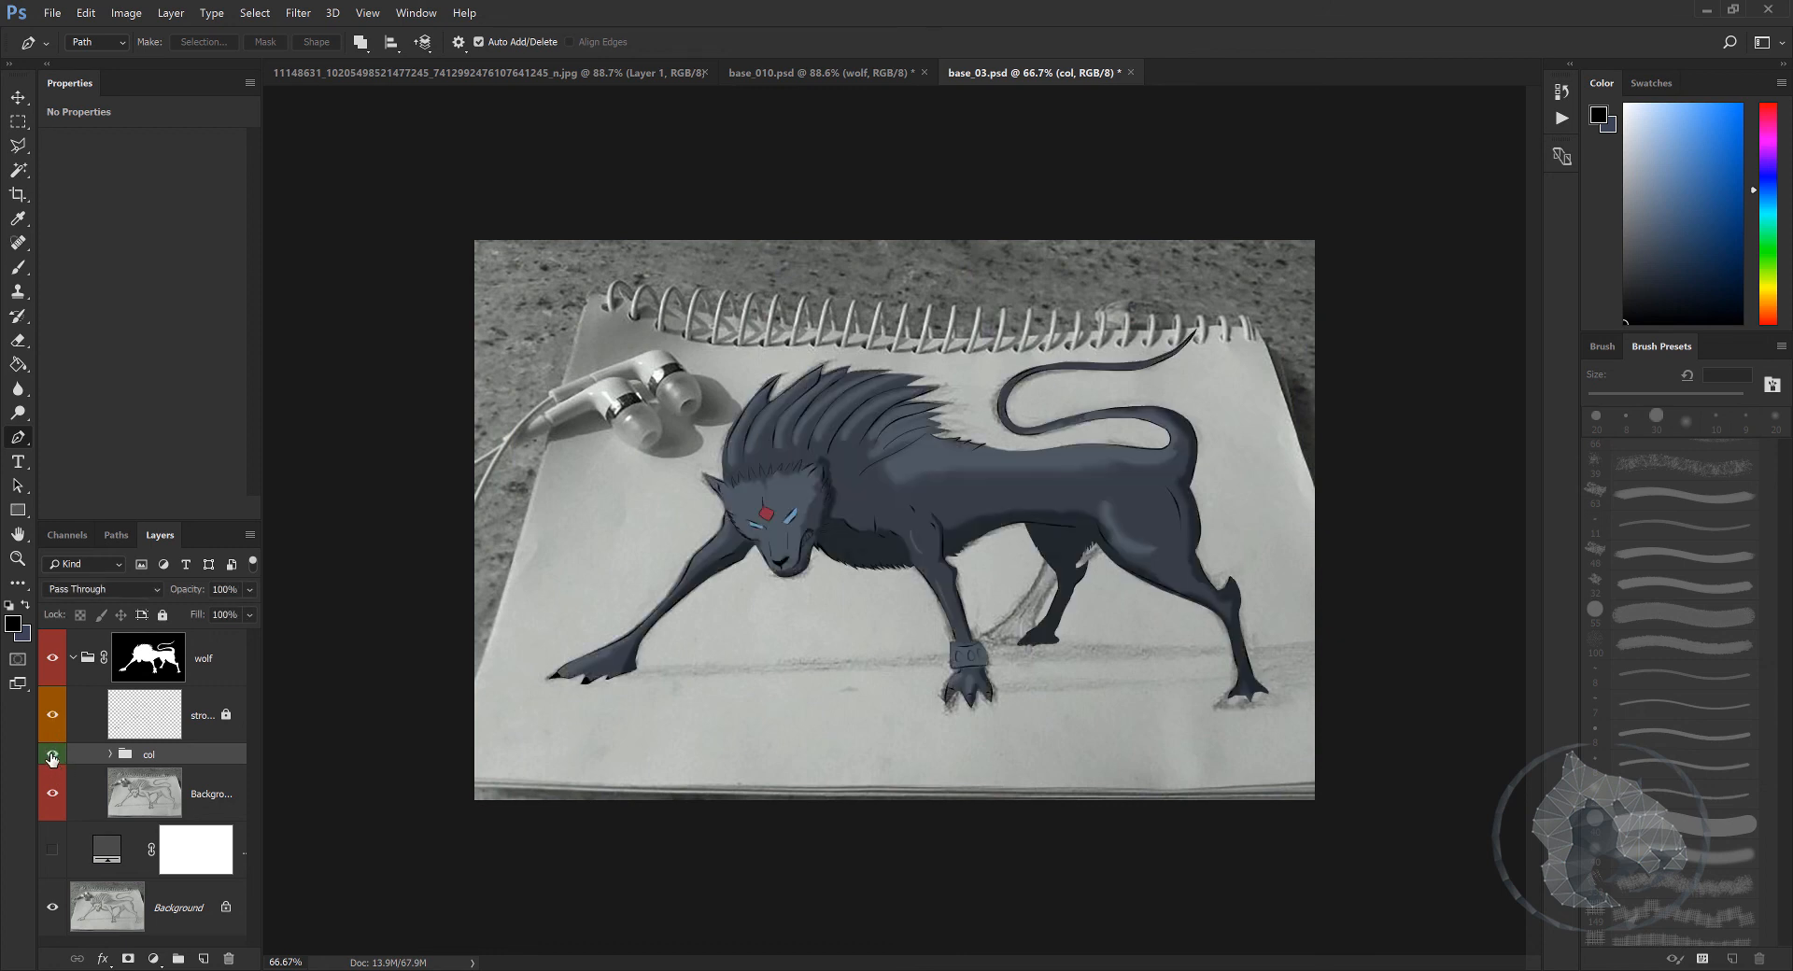
click(52, 850)
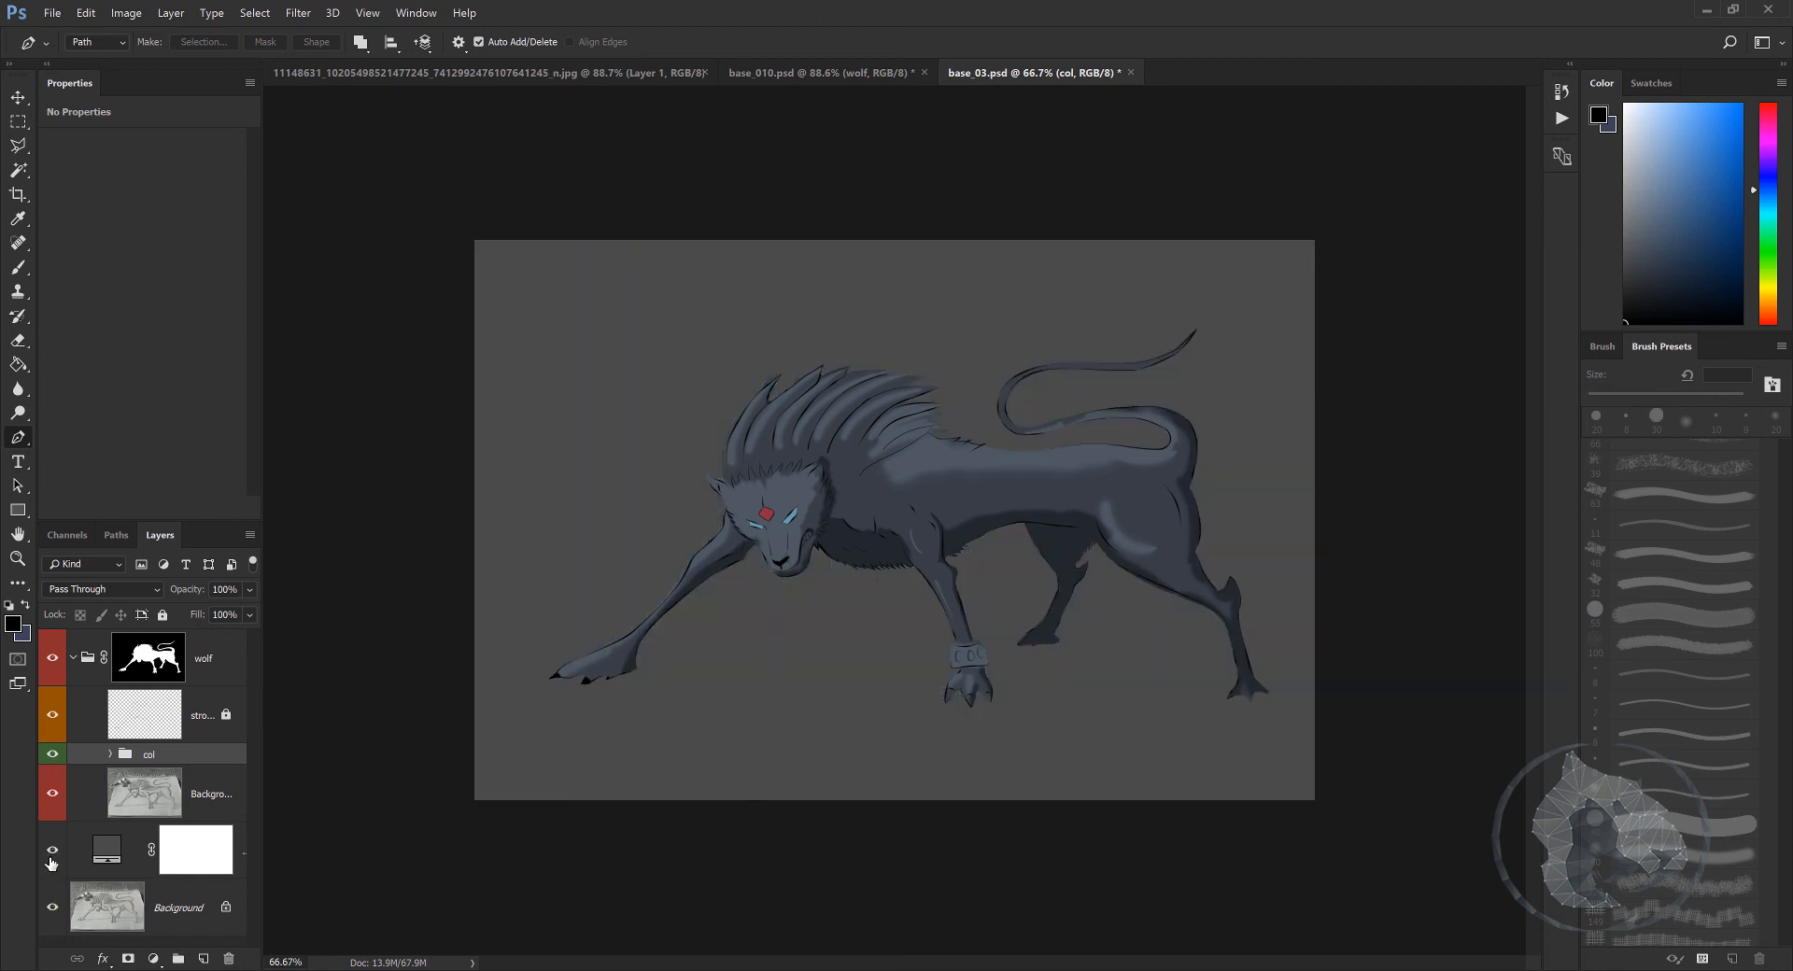